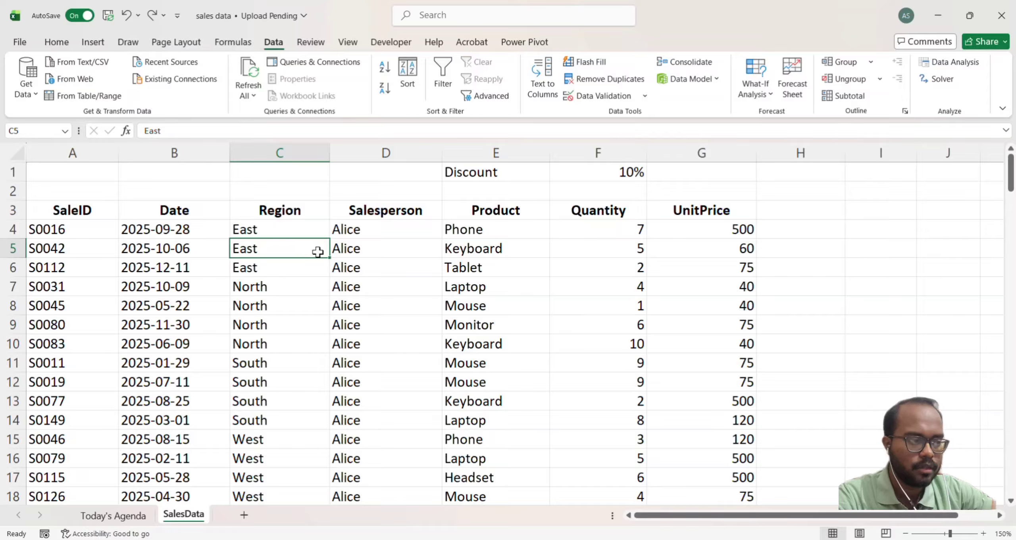
# Turn on filtering for the sales data's header row and switch it off again
pyautogui.click(404, 318)
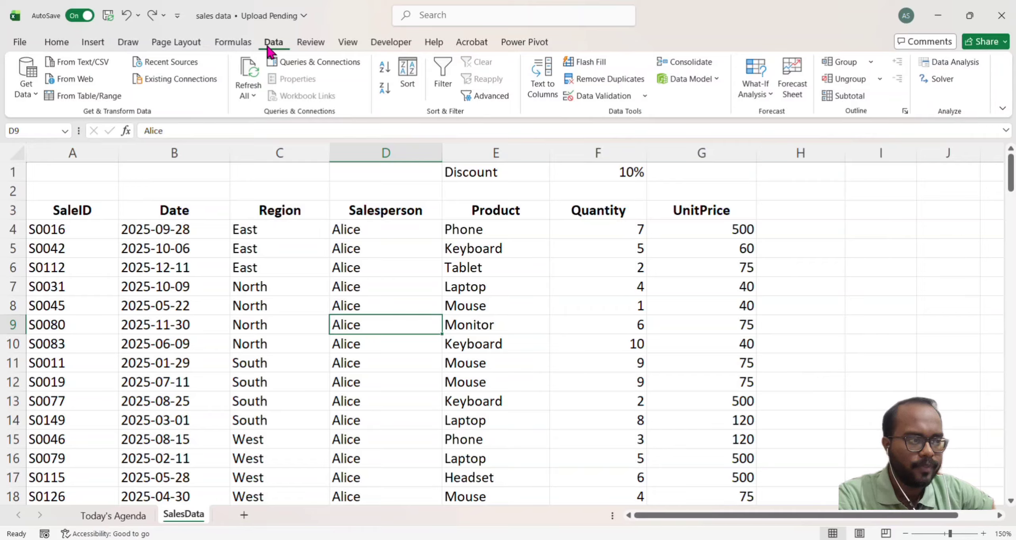
pyautogui.click(444, 82)
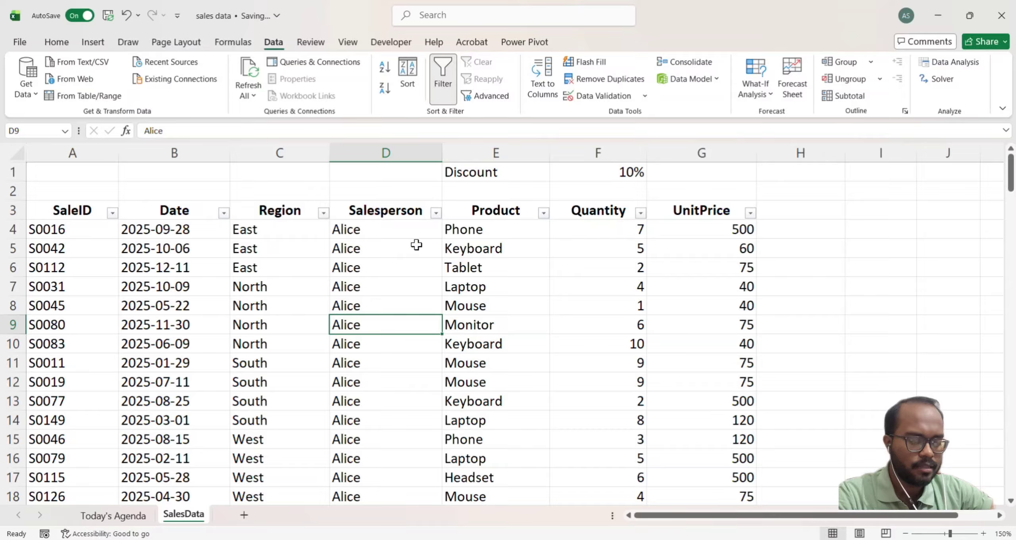
pyautogui.hotkey('ctrl', 'shift', 'l')
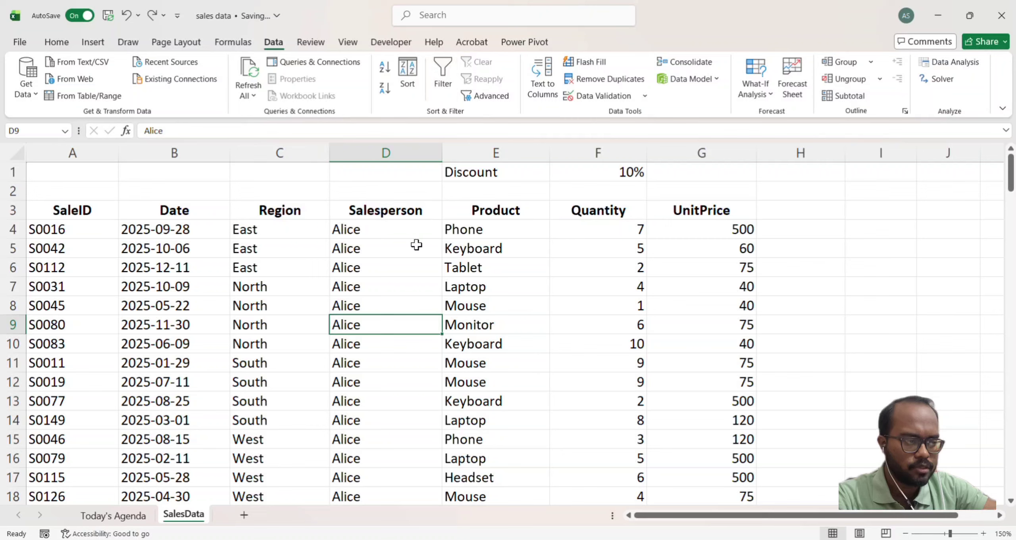
# Add filter controls to the header row of the sales data from a cell in the Product column
pyautogui.click(464, 305)
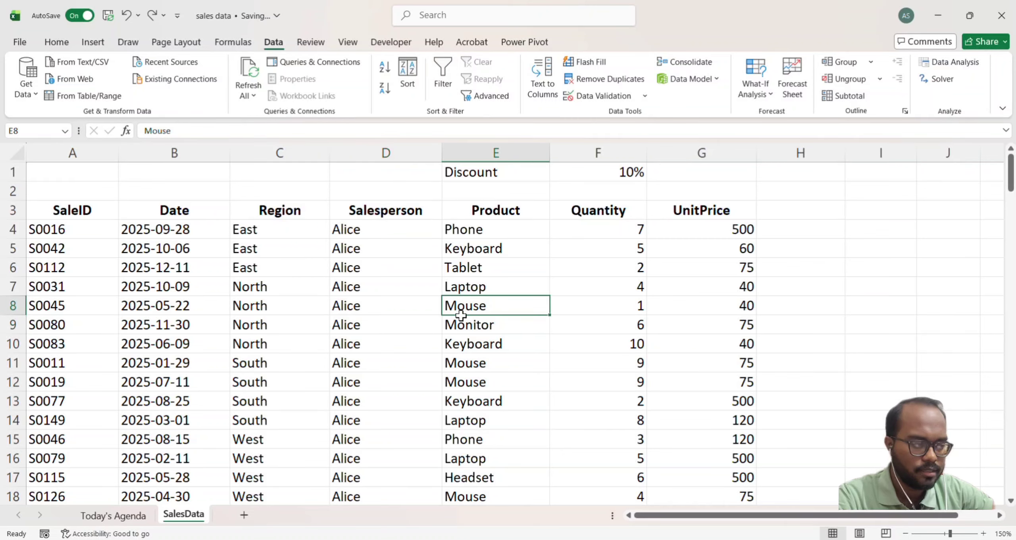
pyautogui.click(470, 364)
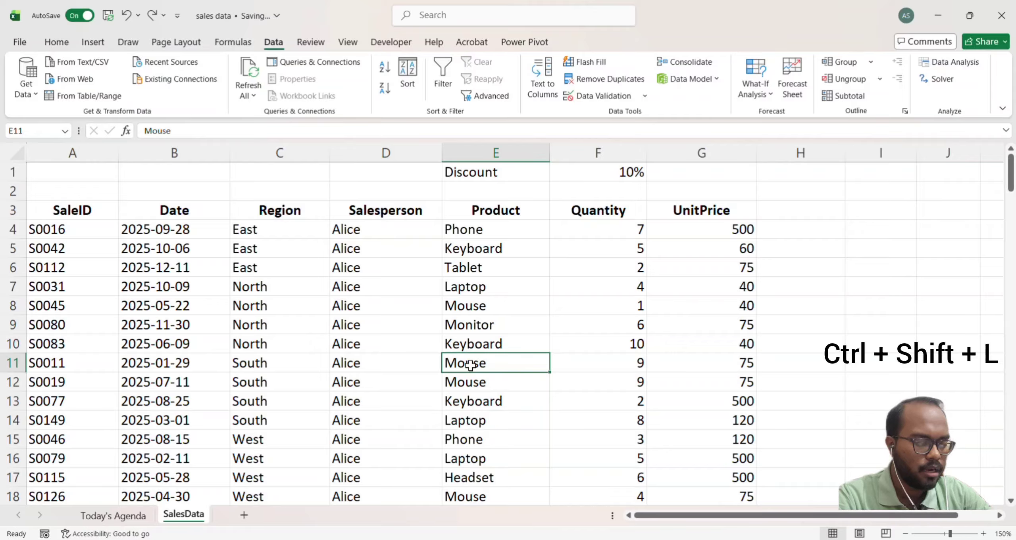
pyautogui.hotkey('ctrl', 'shift', 'l')
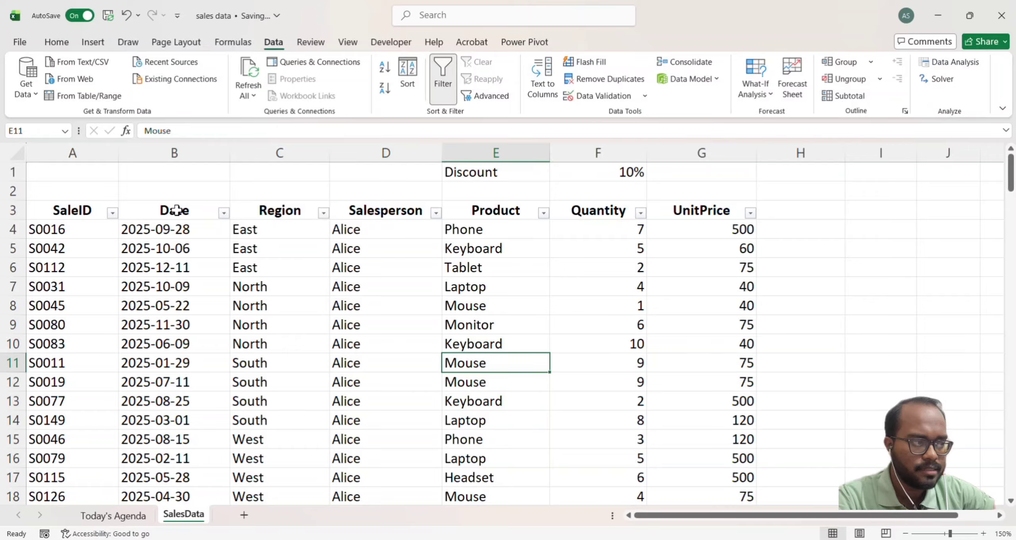
# Filter the Region column to show only East
pyautogui.click(324, 214)
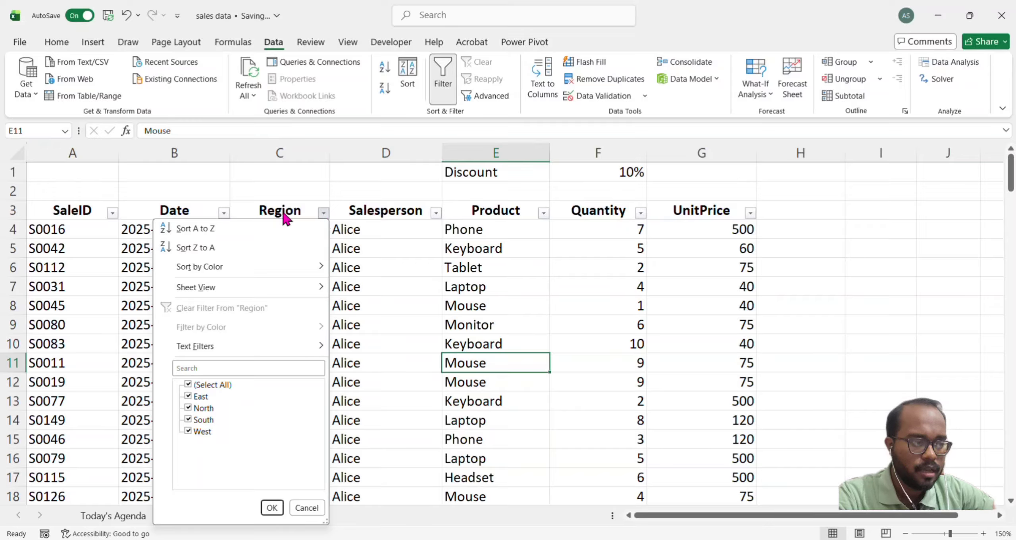
pyautogui.click(188, 386)
pyautogui.click(188, 385)
pyautogui.click(189, 397)
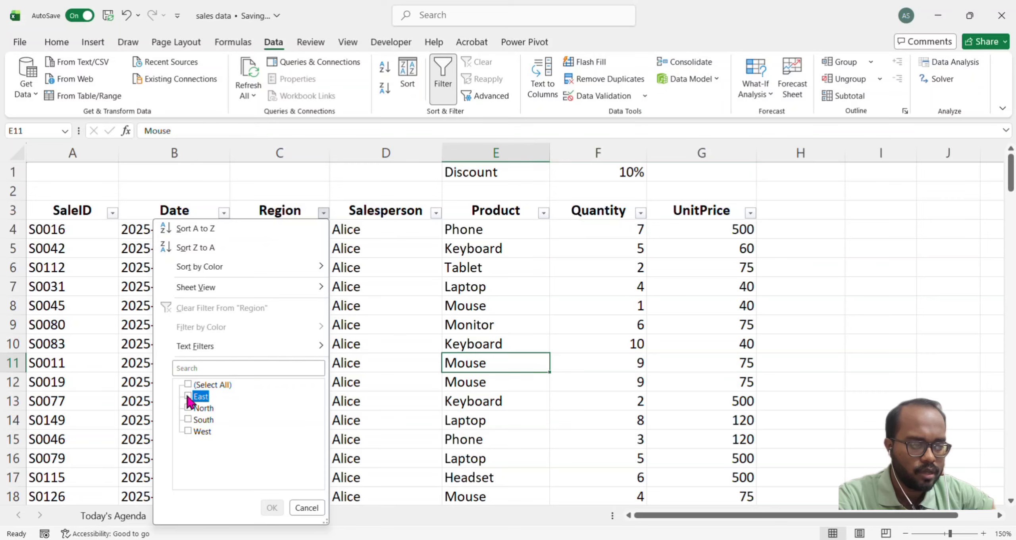
pyautogui.click(265, 508)
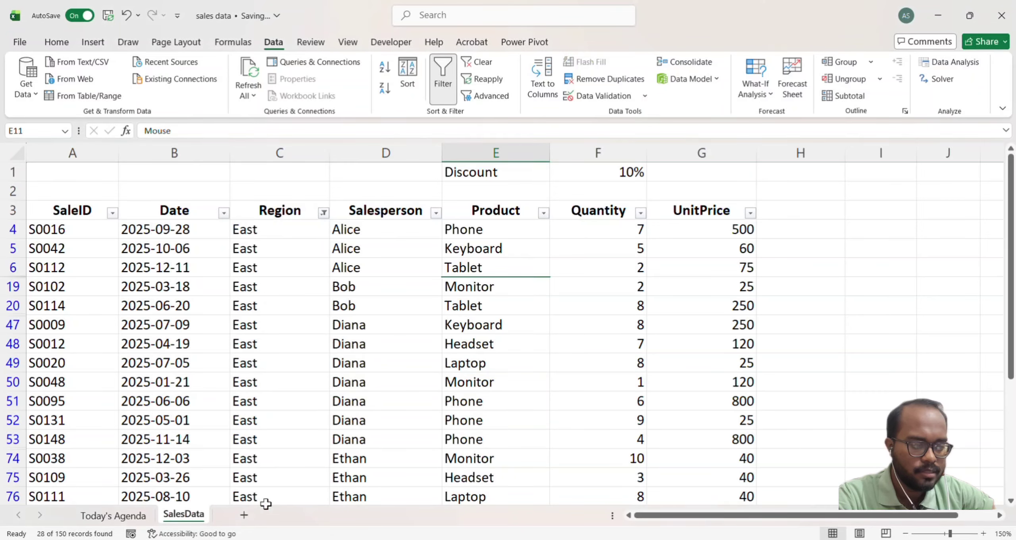
# Look through the filtered East rows and reset the Region filter to include all regions
pyautogui.scroll(-1, 297, 351)
pyautogui.scroll(-5, 296, 351)
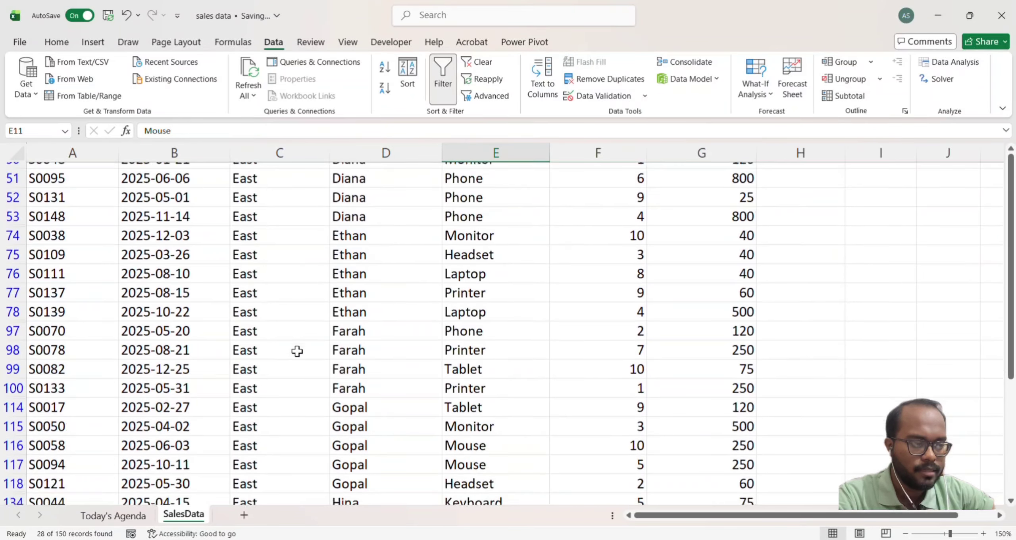
pyautogui.scroll(6, 296, 352)
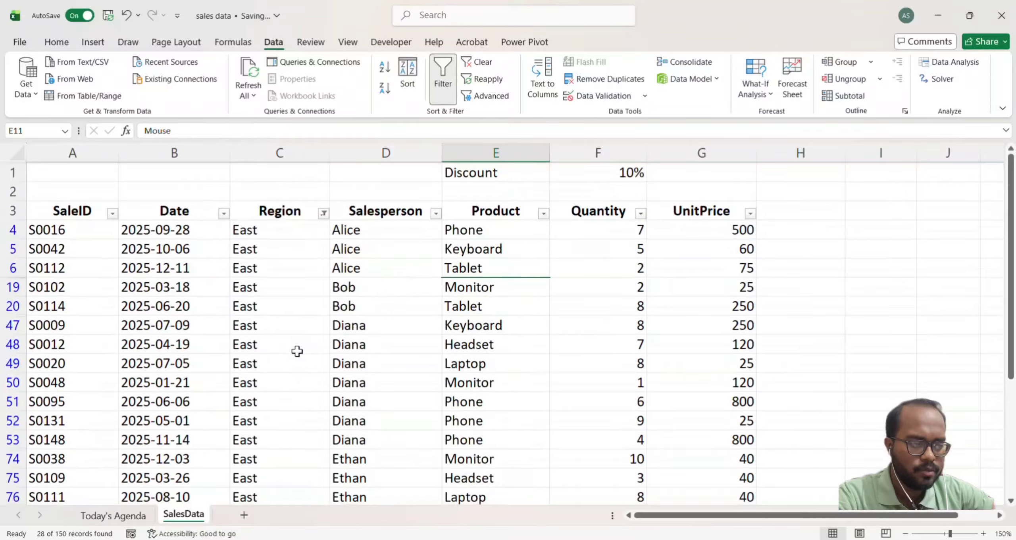
pyautogui.click(324, 213)
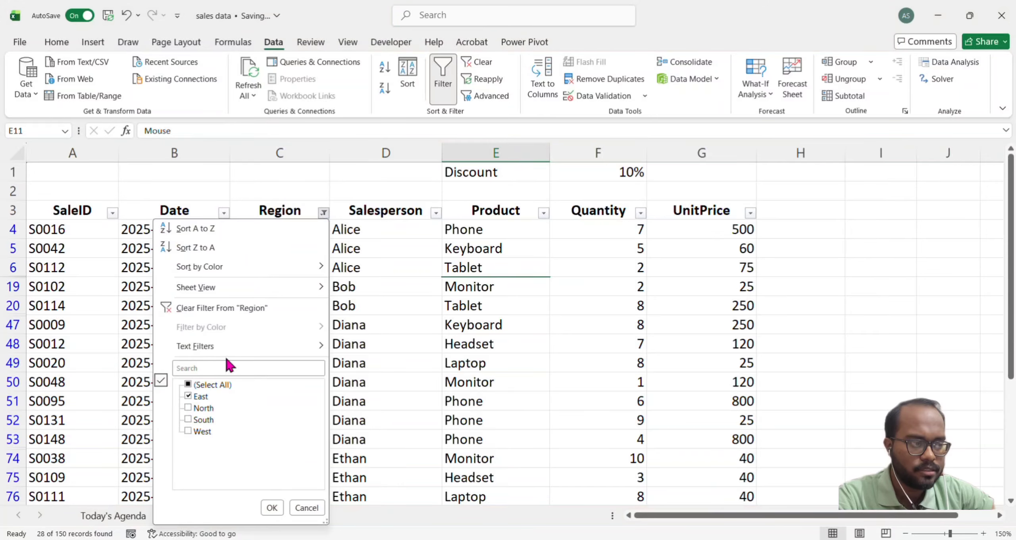
pyautogui.click(188, 385)
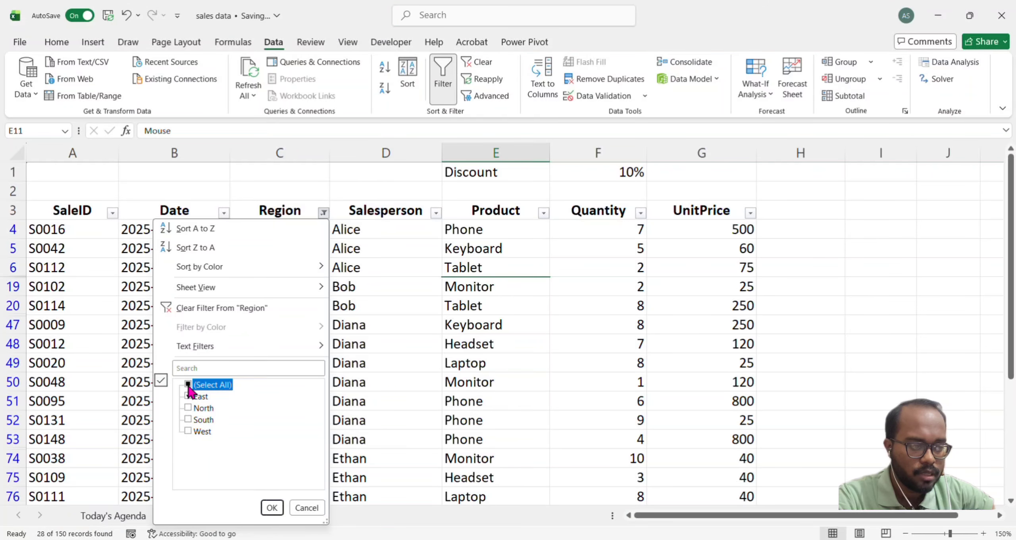
pyautogui.click(272, 507)
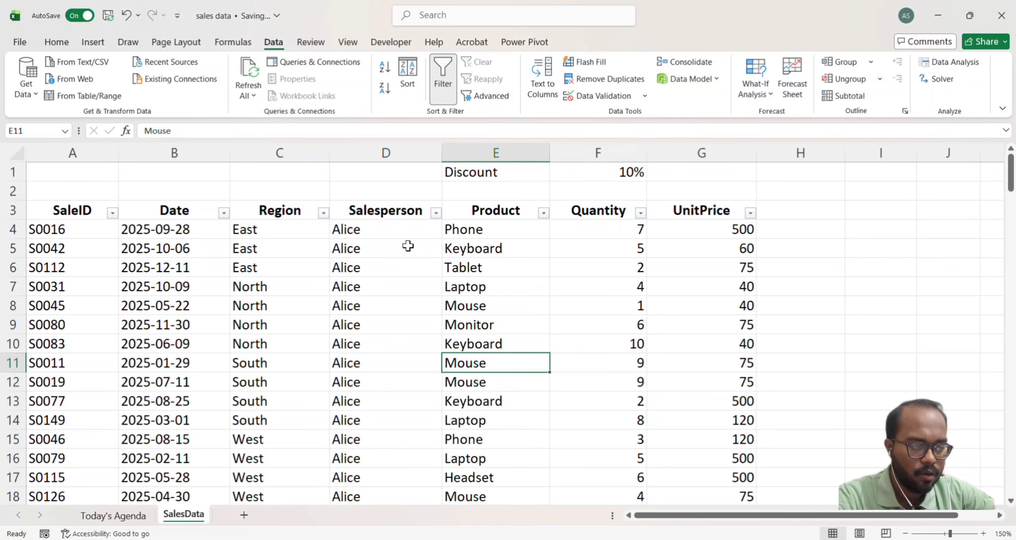
# Filter the Salesperson column to show only the second salesperson in the list
pyautogui.click(436, 213)
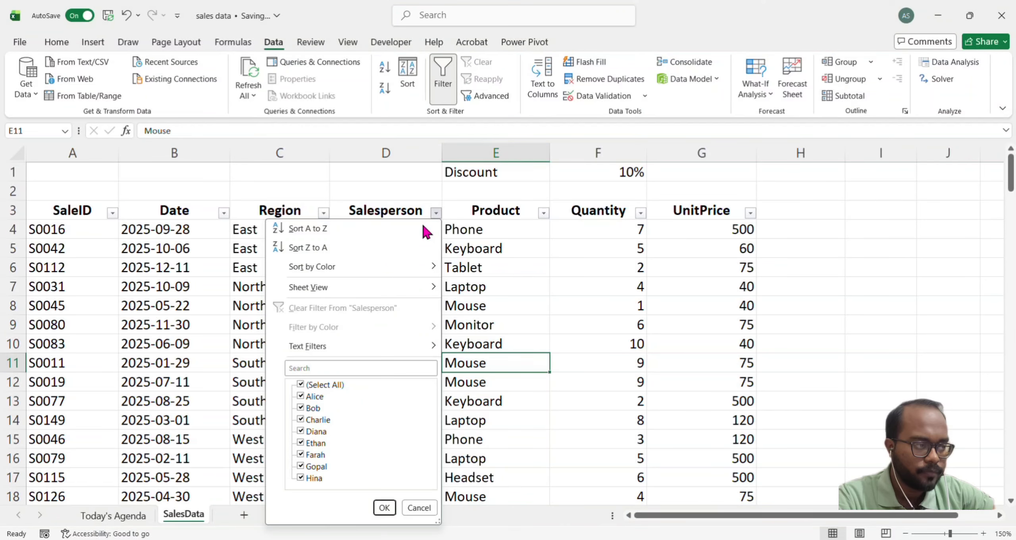
pyautogui.click(300, 385)
pyautogui.click(300, 408)
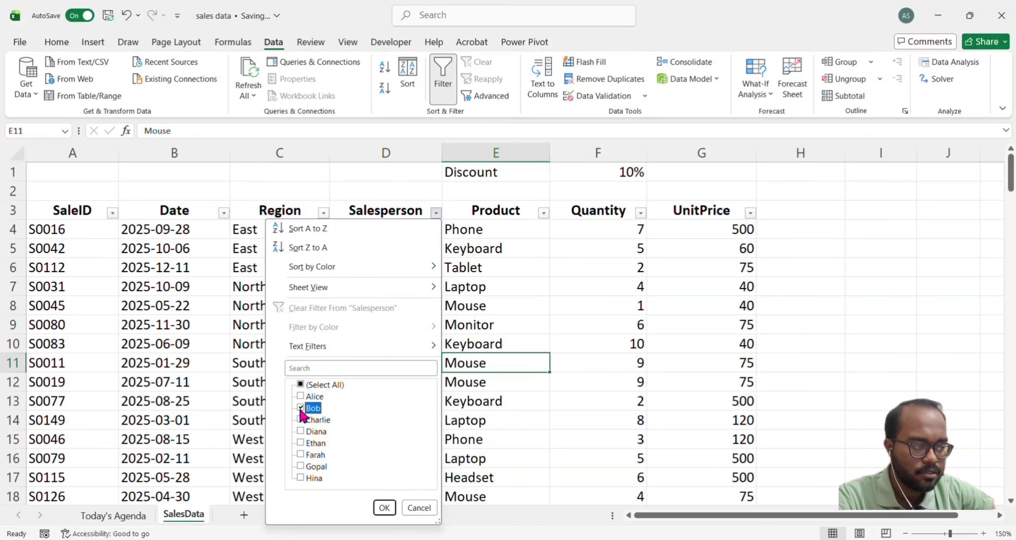
pyautogui.click(384, 507)
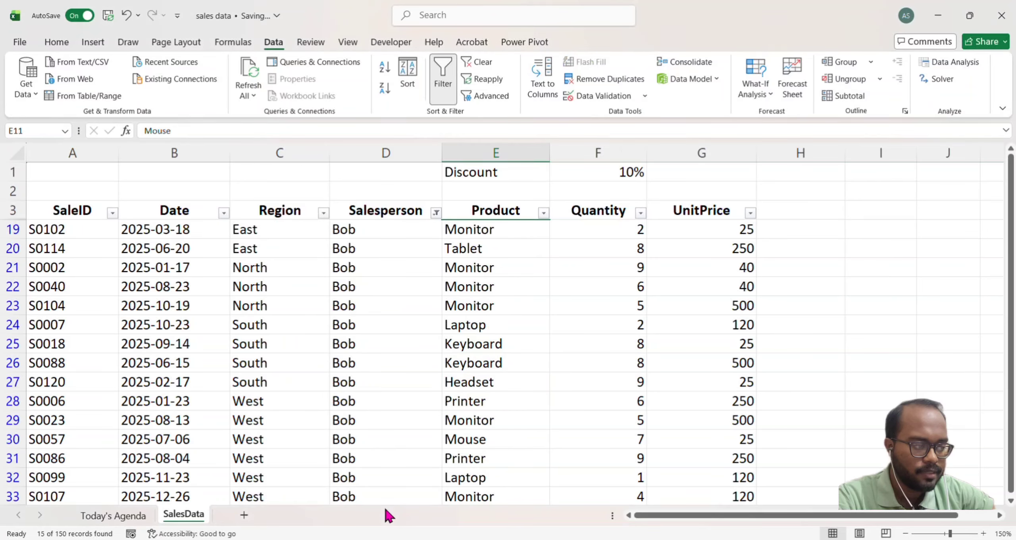
# Review the filtered salesperson's rows and clear all filters from the sales data
pyautogui.scroll(-1, 502, 368)
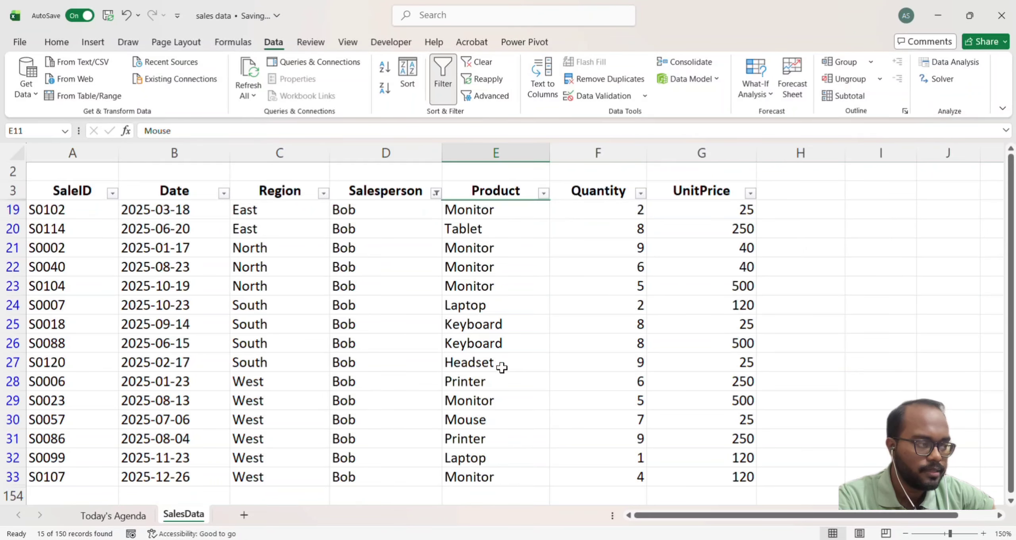
pyautogui.scroll(1, 501, 368)
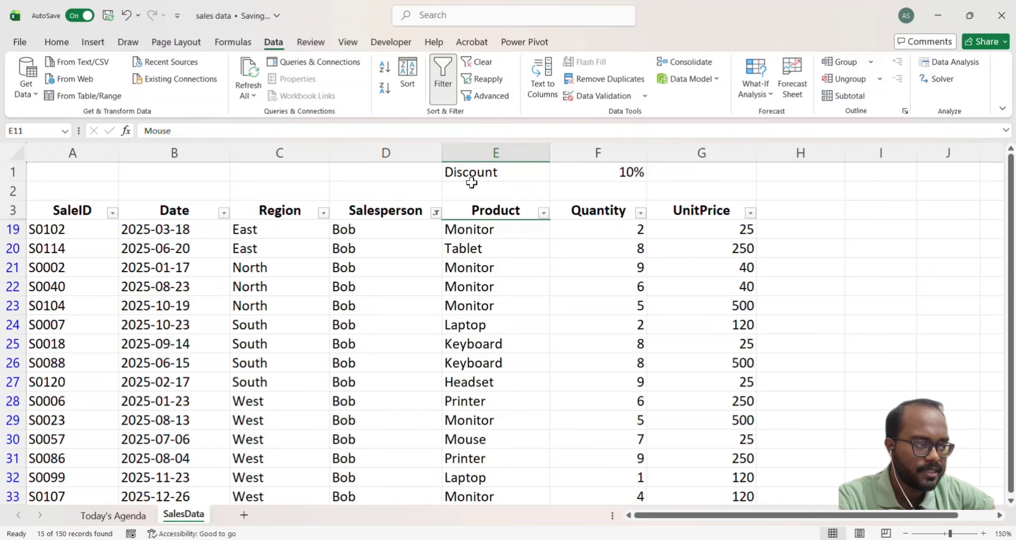
pyautogui.click(479, 62)
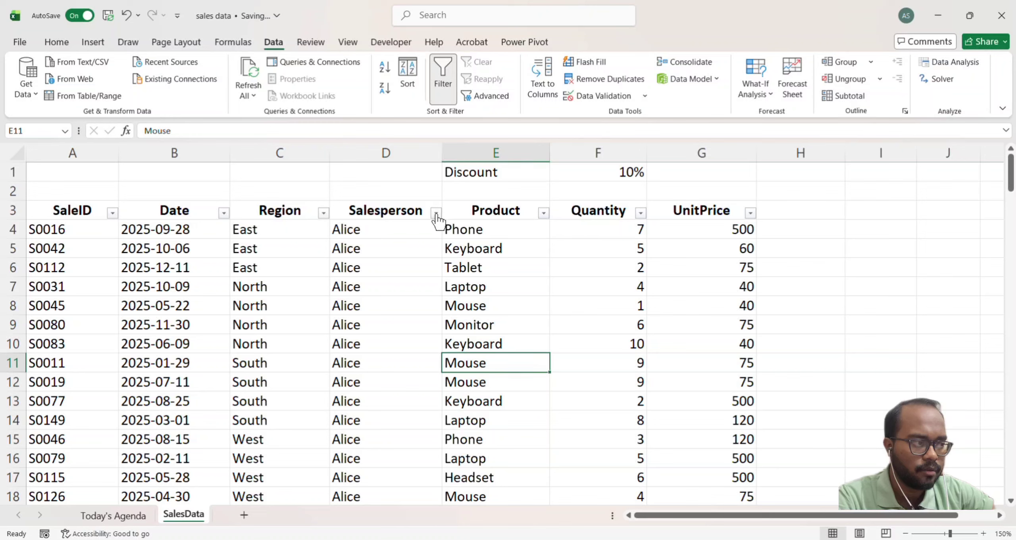
# Filter the Product column to show only Headset and Keyboard
pyautogui.click(543, 213)
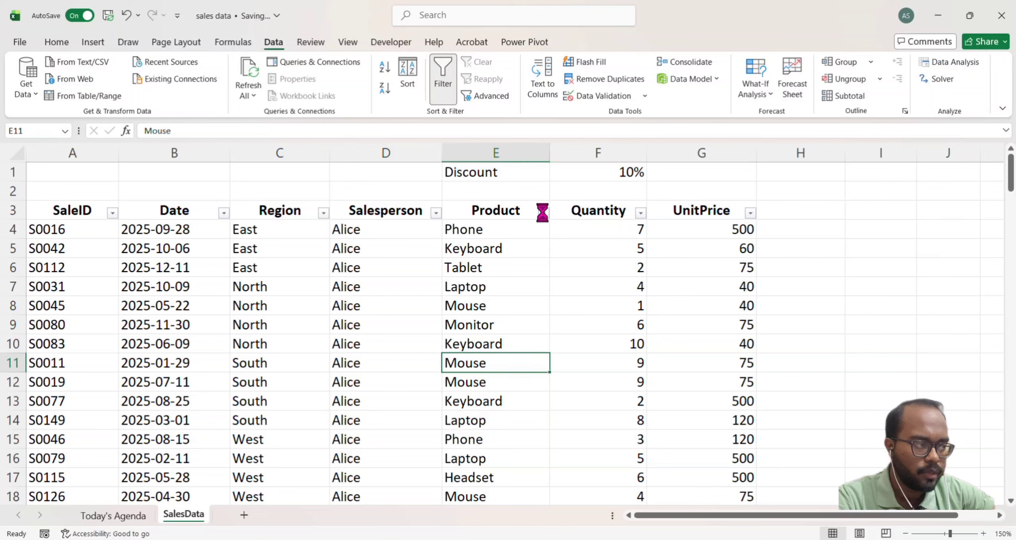
pyautogui.click(408, 384)
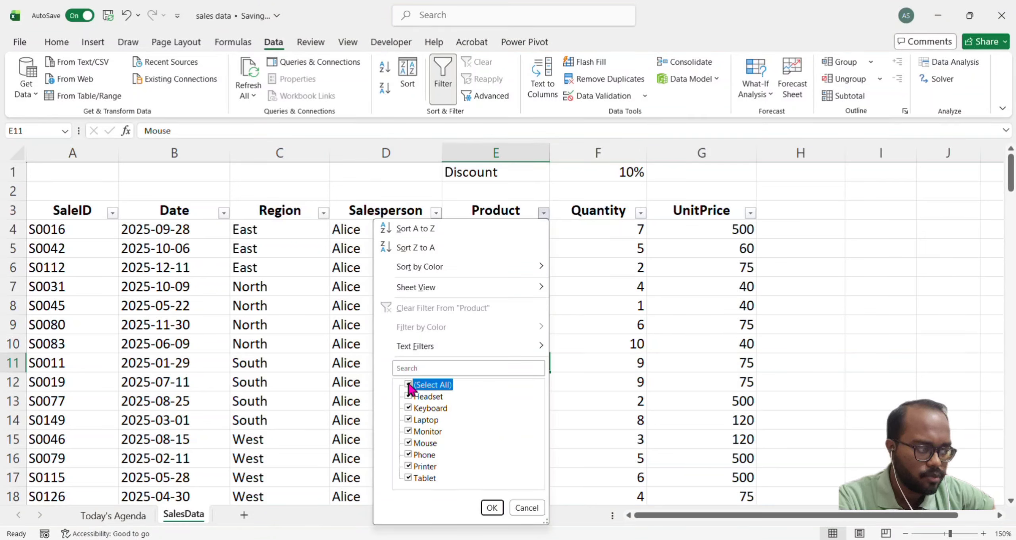
pyautogui.click(410, 396)
pyautogui.click(410, 409)
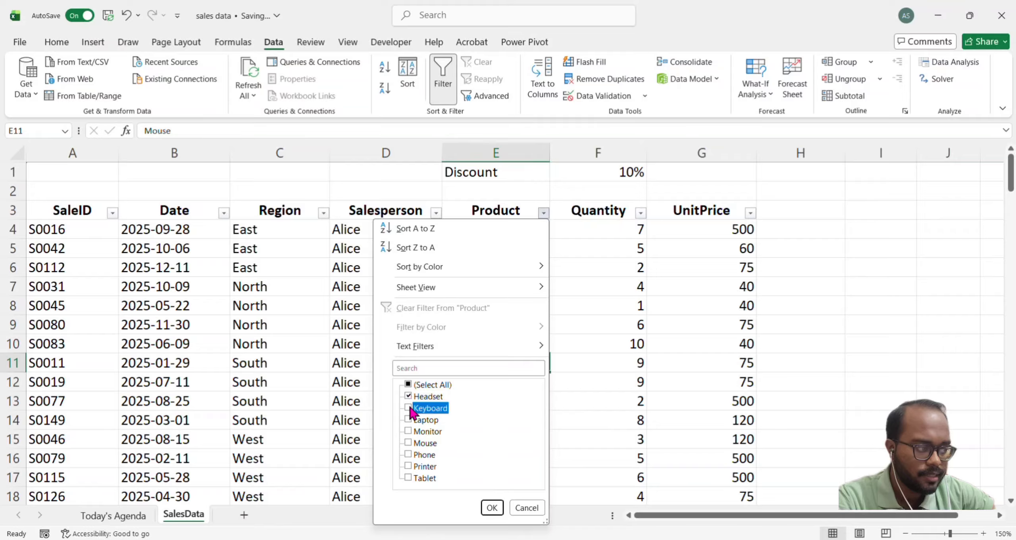
pyautogui.click(410, 409)
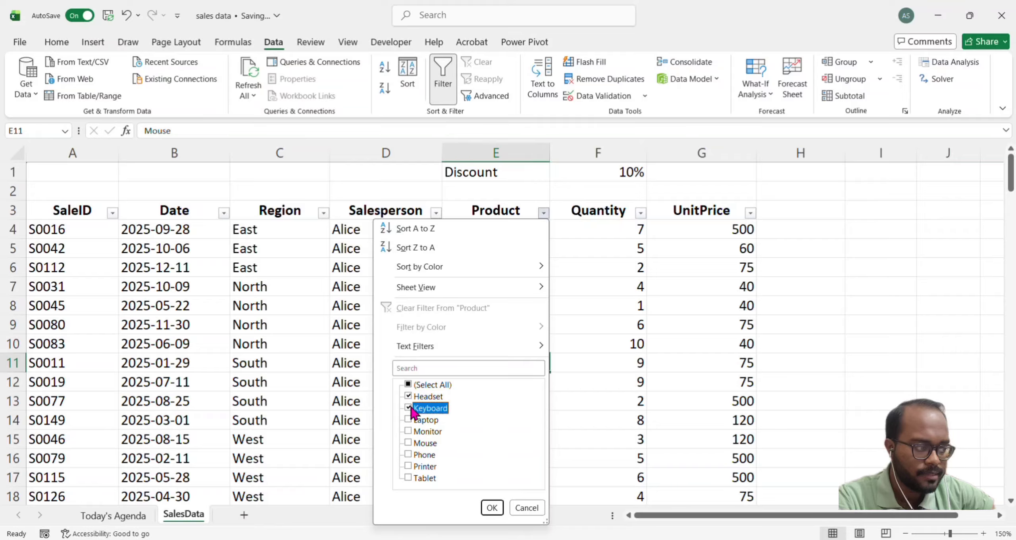
pyautogui.click(491, 509)
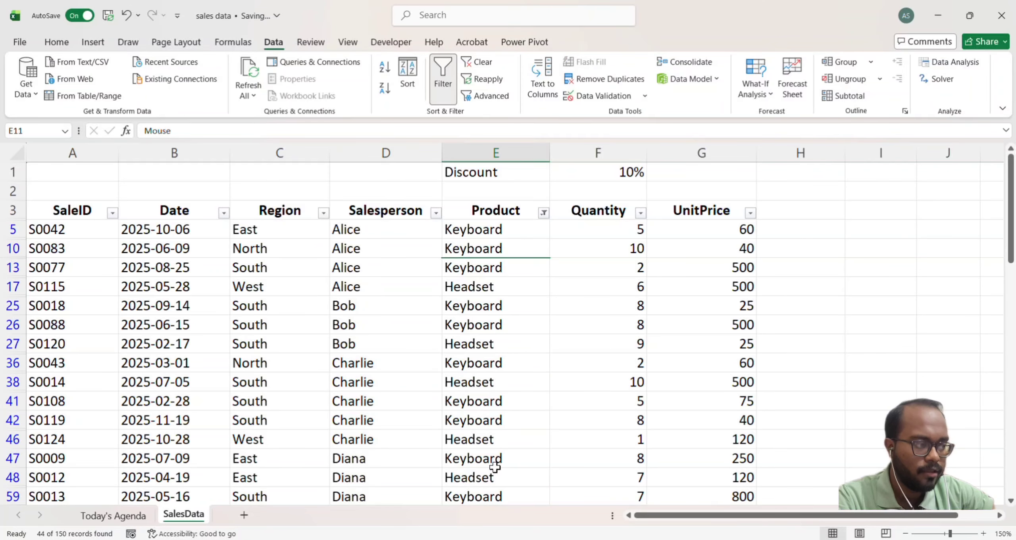
# Look through the Headset and Keyboard rows and clear the filter from the Product column
pyautogui.scroll(-5, 535, 301)
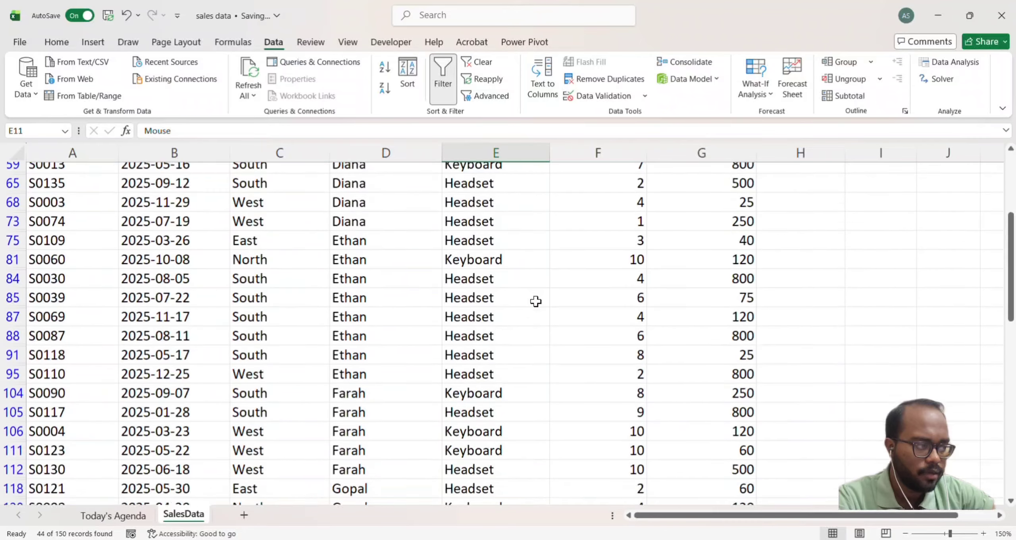
pyautogui.scroll(6, 536, 302)
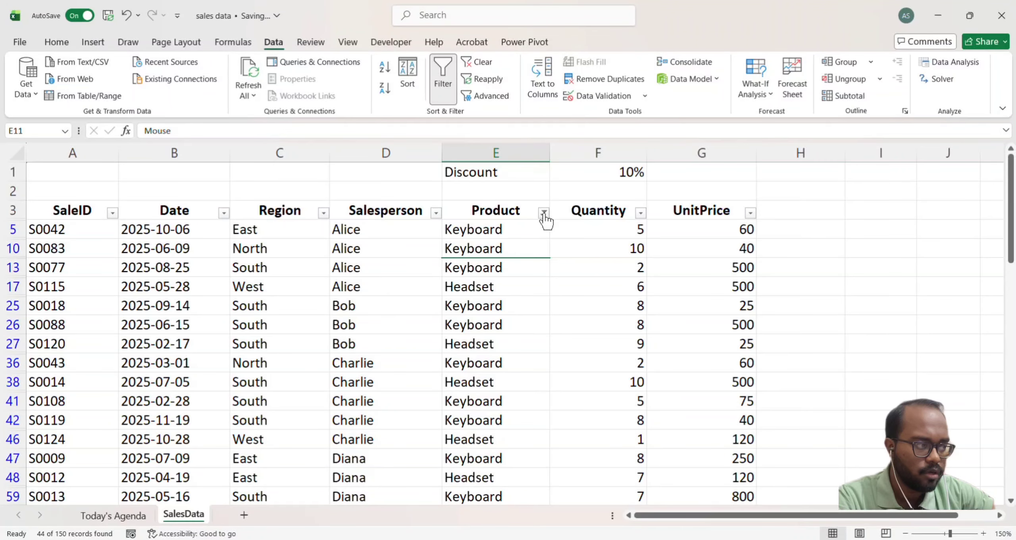
pyautogui.click(543, 213)
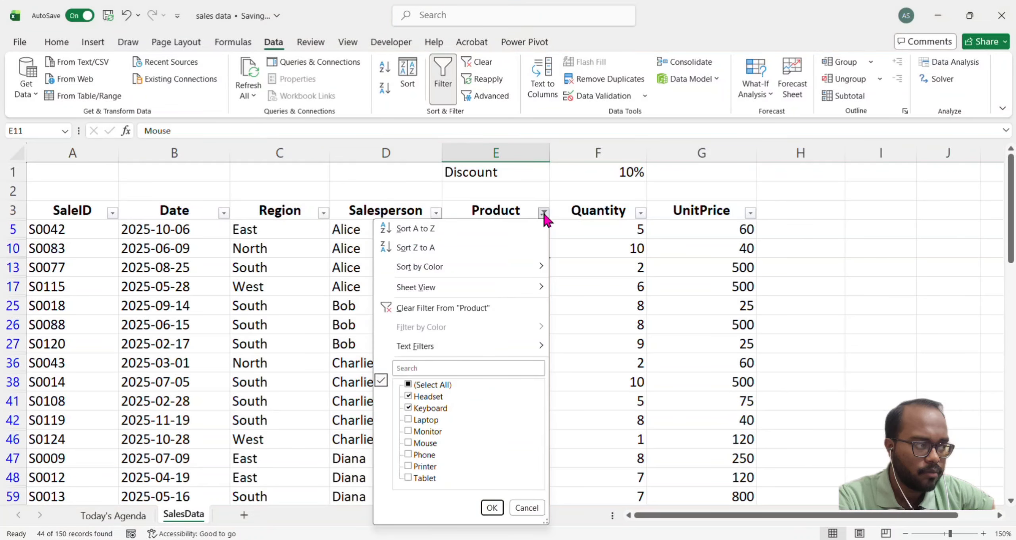
pyautogui.click(449, 309)
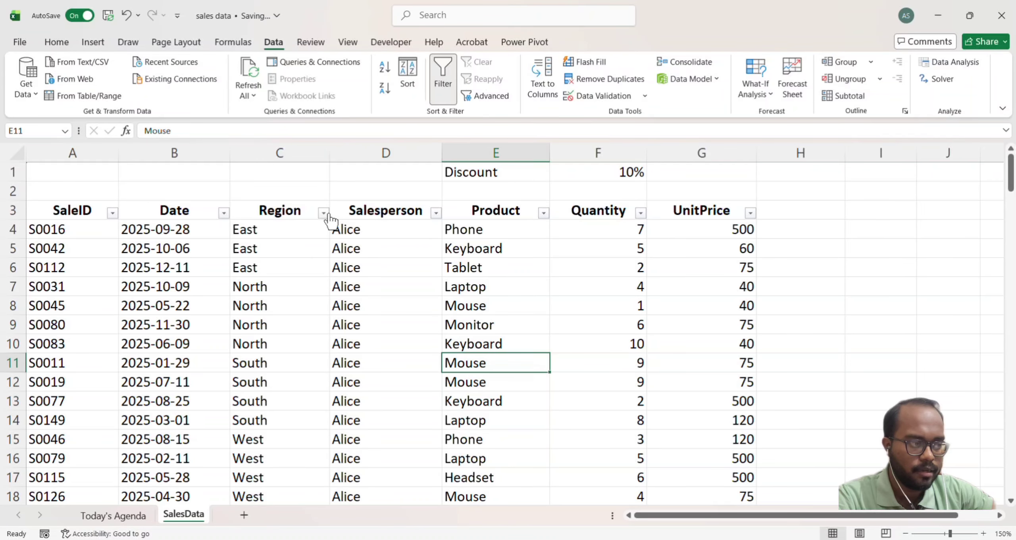
pyautogui.click(435, 213)
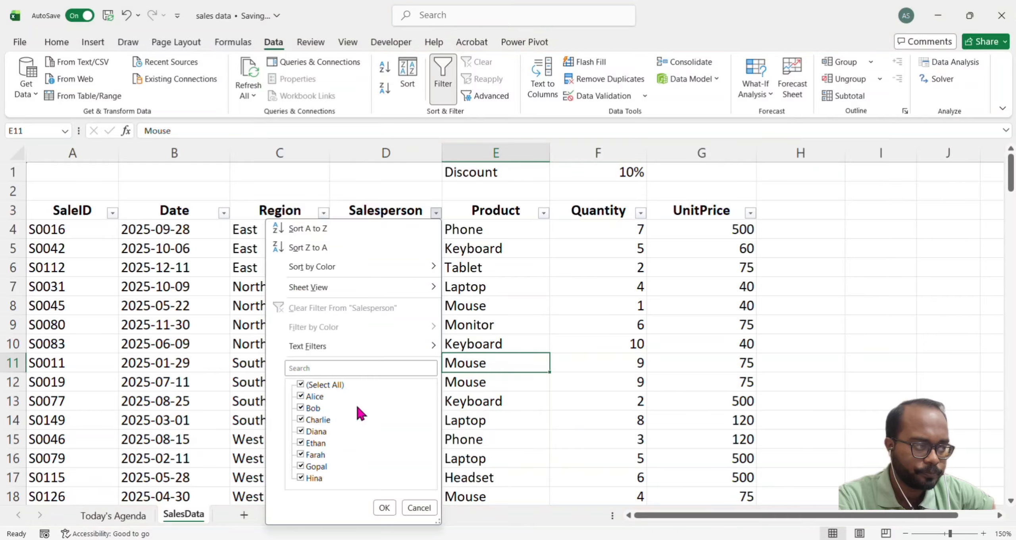
pyautogui.moveTo(348, 342)
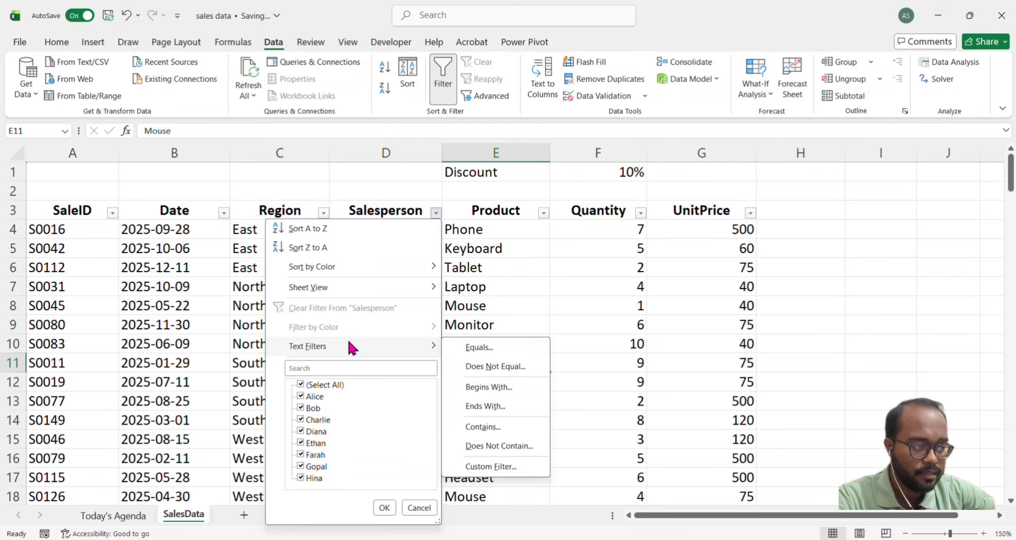
pyautogui.click(469, 291)
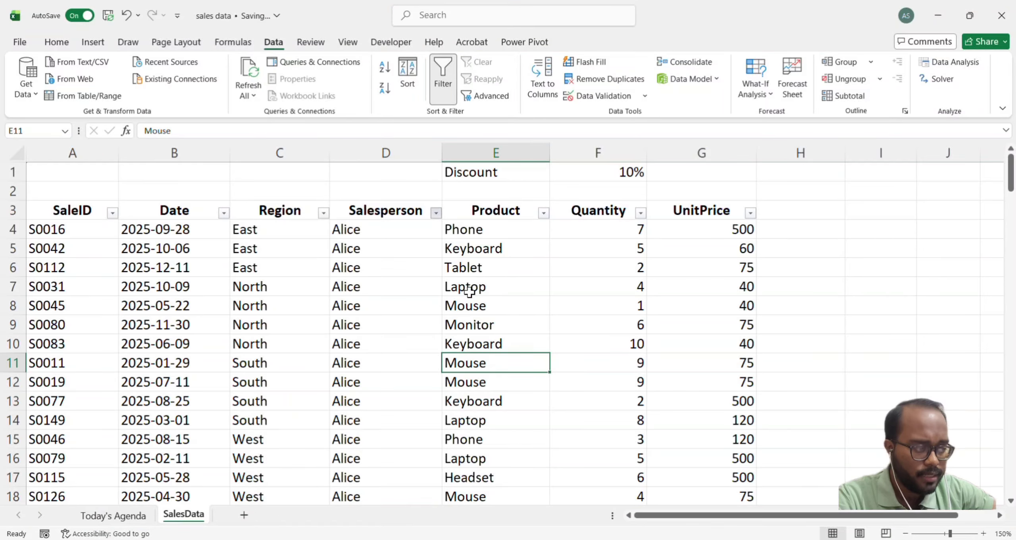
# Apply an Equals text filter to the Salesperson column for the first salesperson in the list
pyautogui.click(436, 212)
pyautogui.moveTo(397, 345)
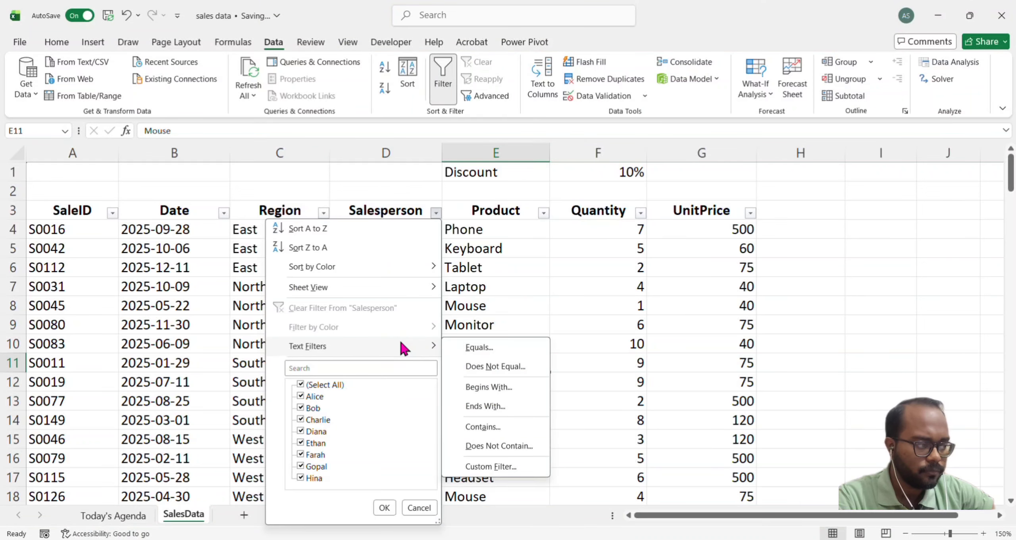
pyautogui.click(479, 349)
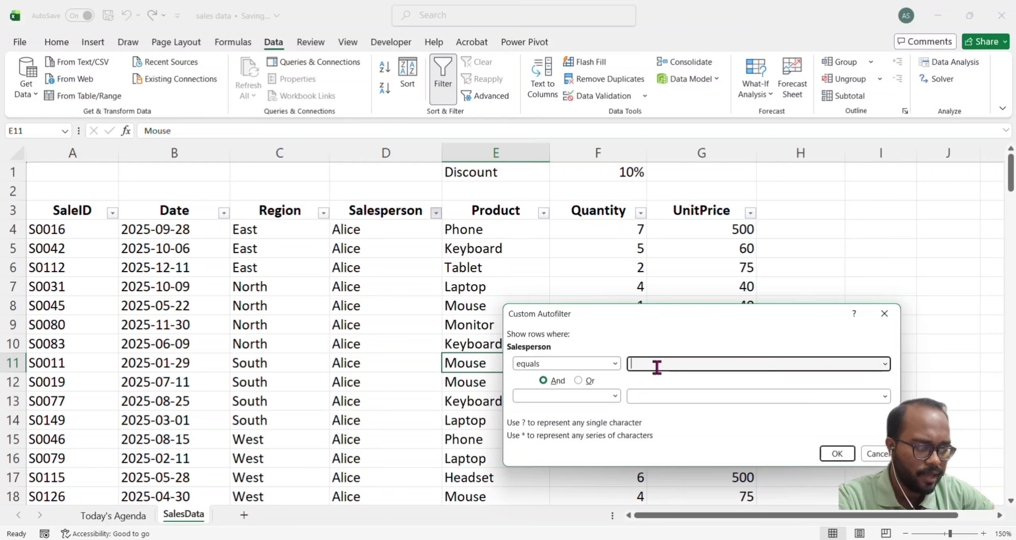
pyautogui.write('ALIC')
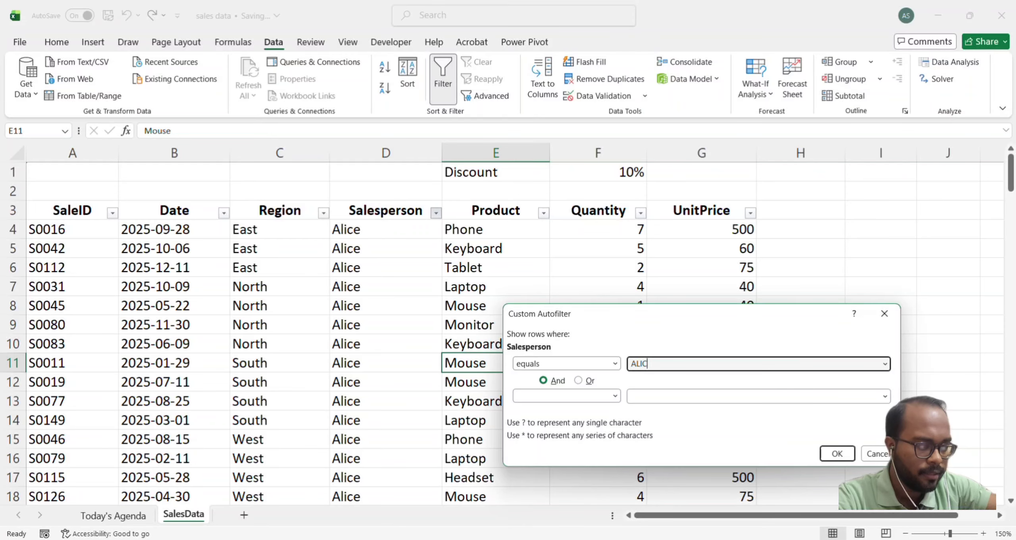
pyautogui.press('BackSpace')
pyautogui.press('BackSpace')
pyautogui.press('BackSpace')
pyautogui.write('lice')
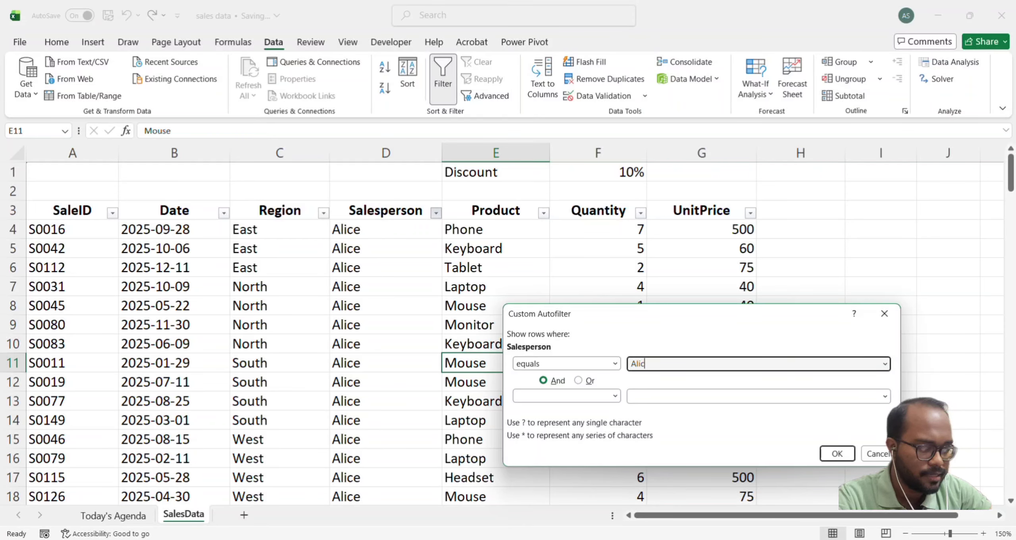
pyautogui.click(837, 454)
# Look through the rows matching the Equals filter and clear the filter from the Salesperson column
pyautogui.scroll(-1, 434, 349)
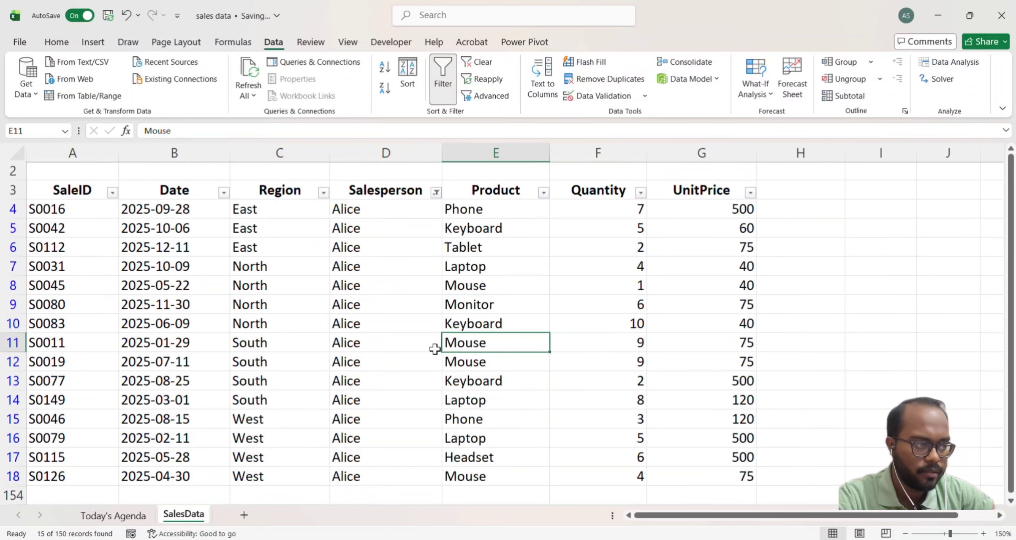
pyautogui.scroll(-2, 435, 350)
pyautogui.scroll(3, 434, 349)
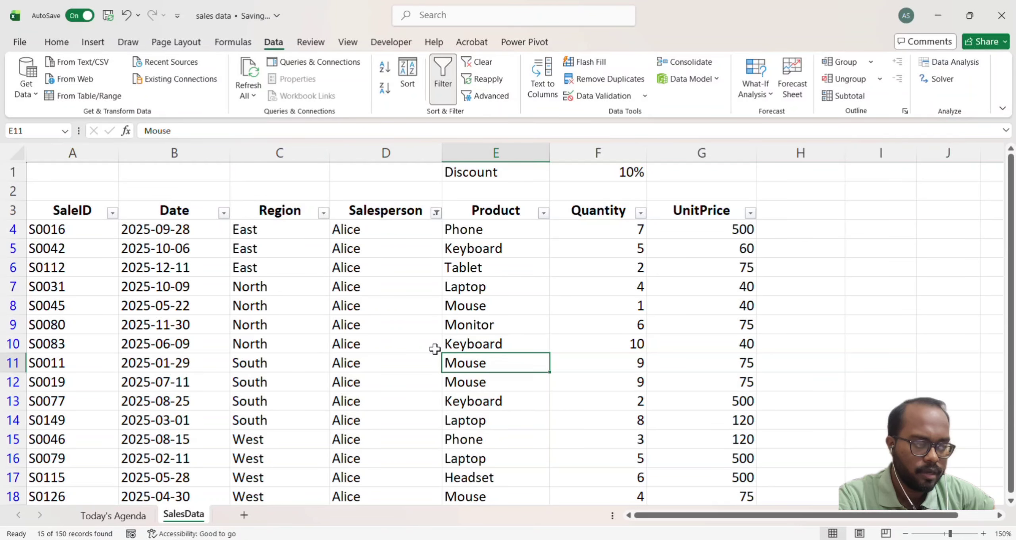
pyautogui.click(437, 213)
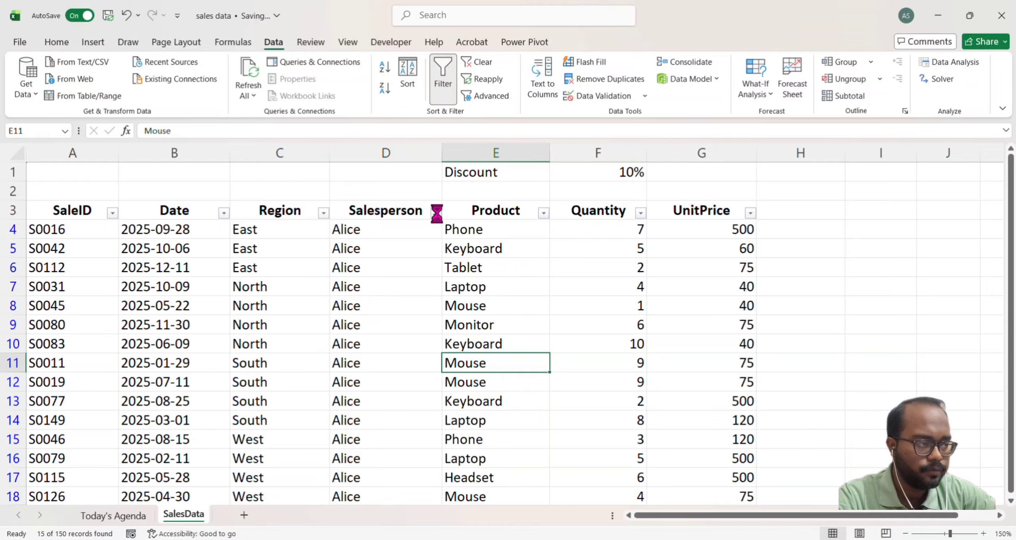
pyautogui.click(351, 298)
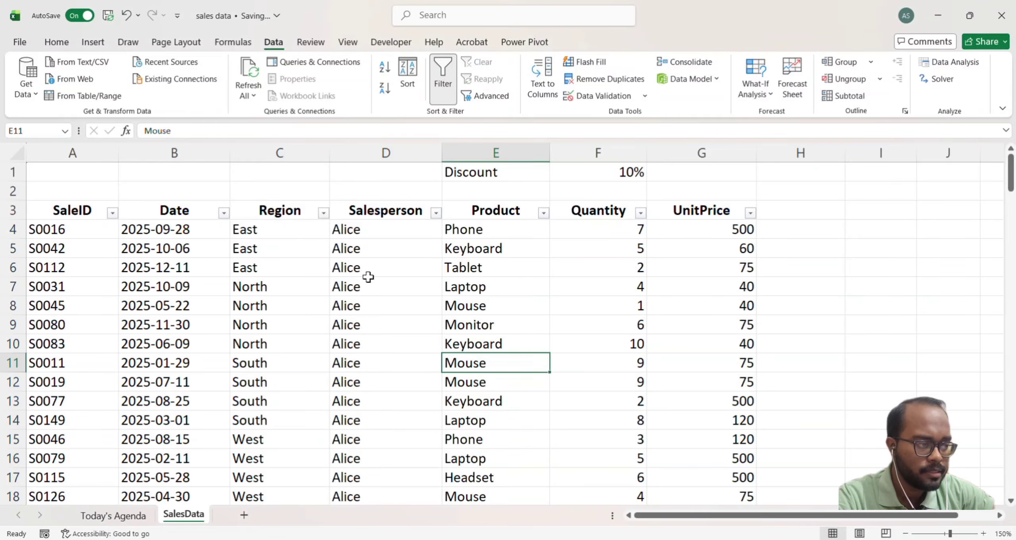
# Apply a Does Not Equal text filter to the Salesperson column that excludes the first salesperson in the list
pyautogui.click(436, 213)
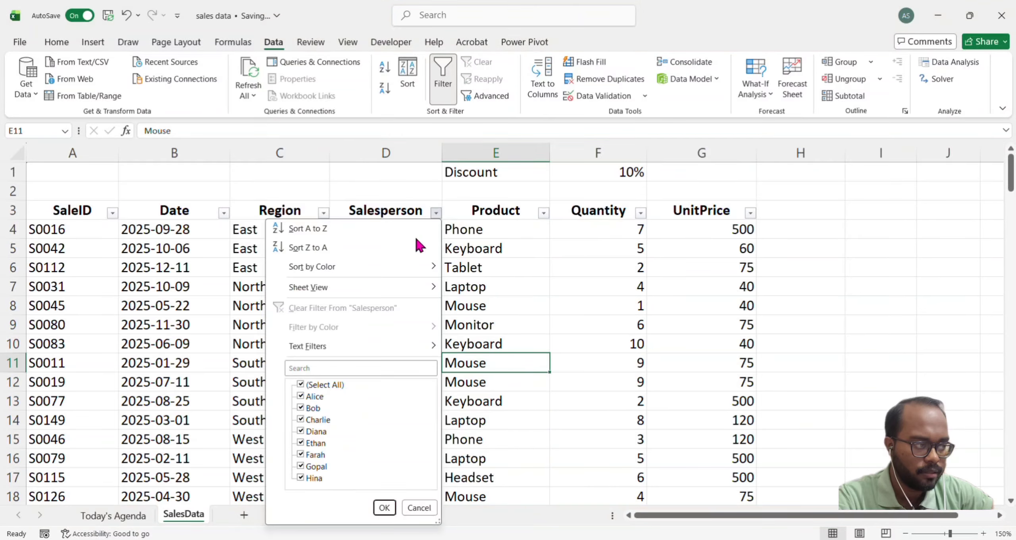
pyautogui.moveTo(374, 344)
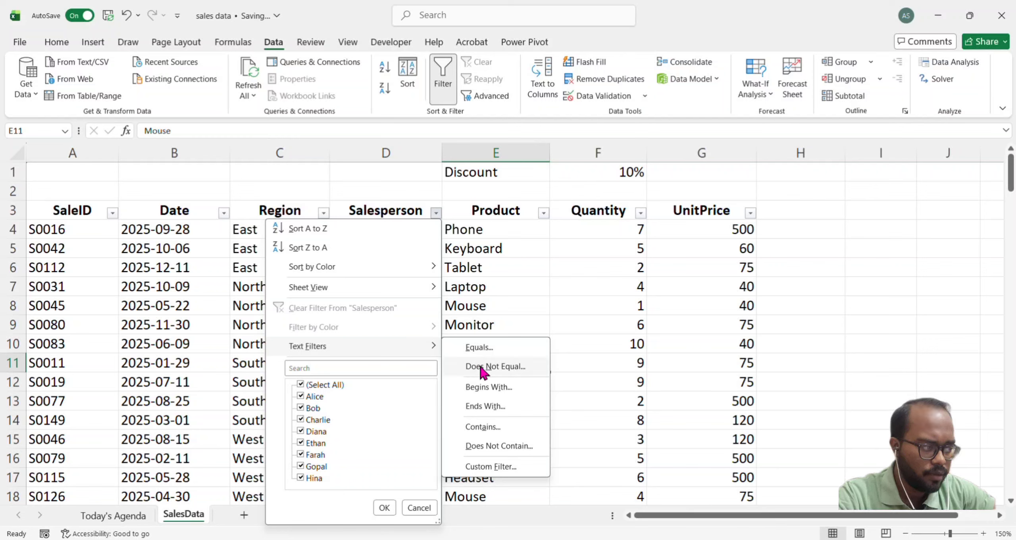
pyautogui.click(511, 365)
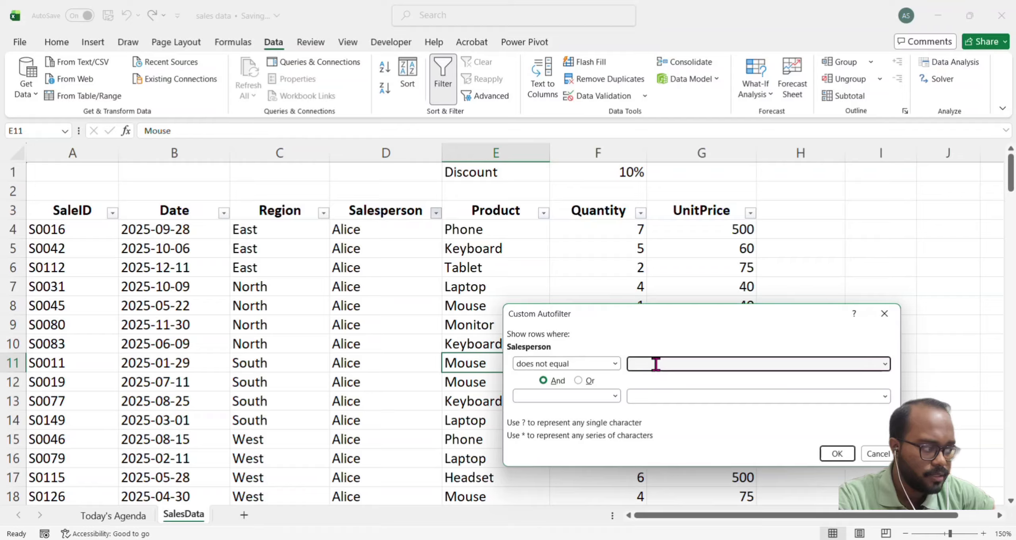
pyautogui.click(655, 364)
pyautogui.write('Alice')
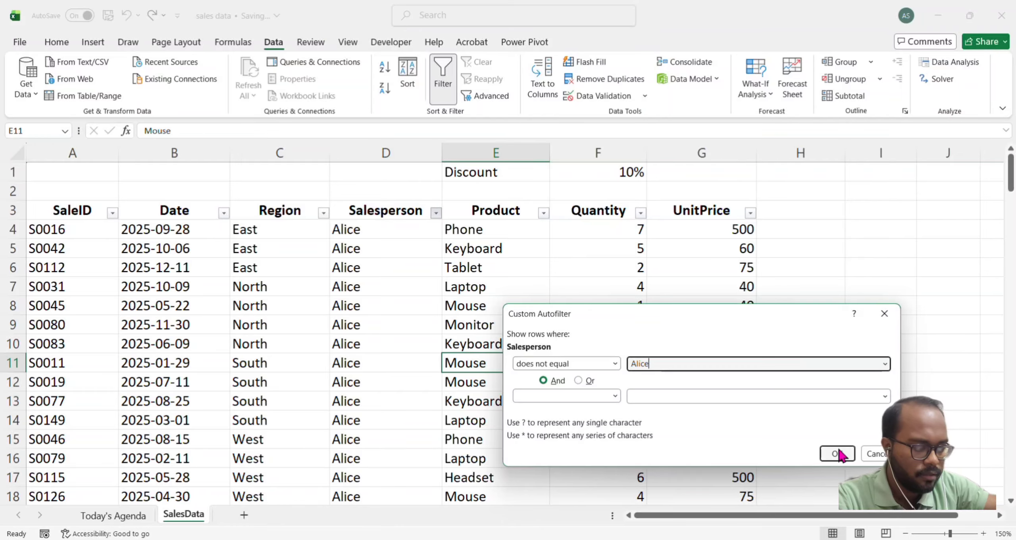
pyautogui.click(836, 453)
# Look through the remaining salespeople's rows and clear the Does Not Equal filter from the Salesperson column
pyautogui.scroll(-3, 477, 373)
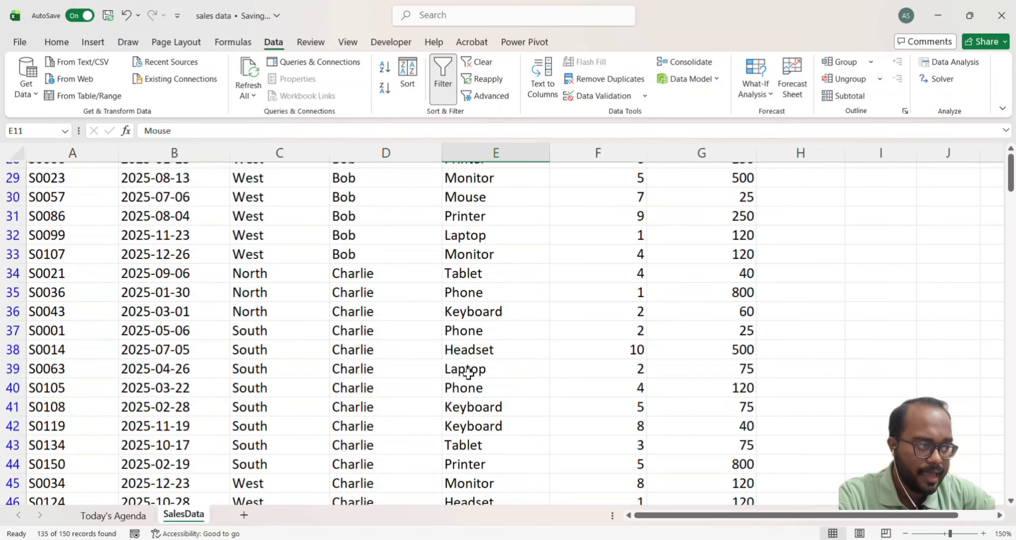
pyautogui.scroll(-6, 468, 373)
pyautogui.scroll(10, 468, 373)
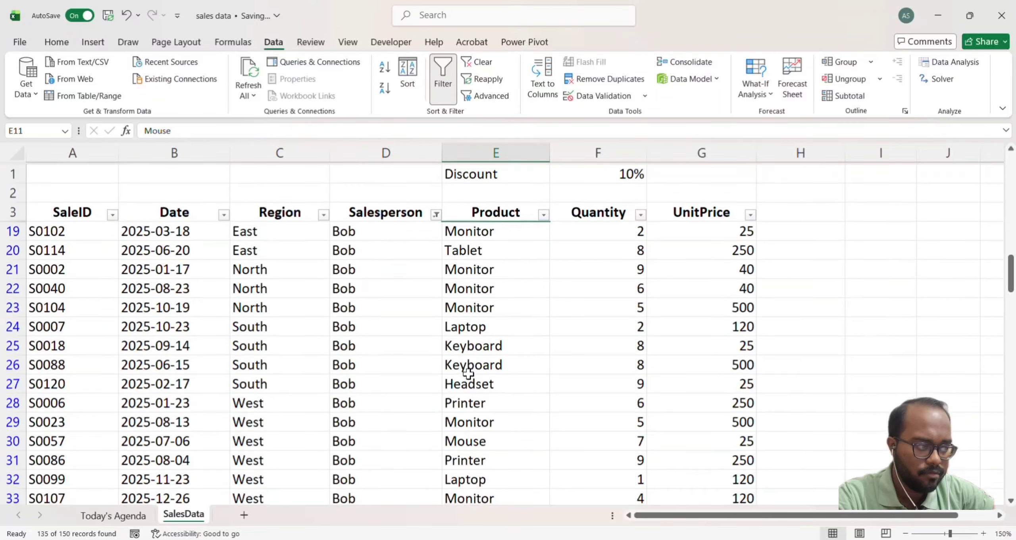
pyautogui.click(436, 214)
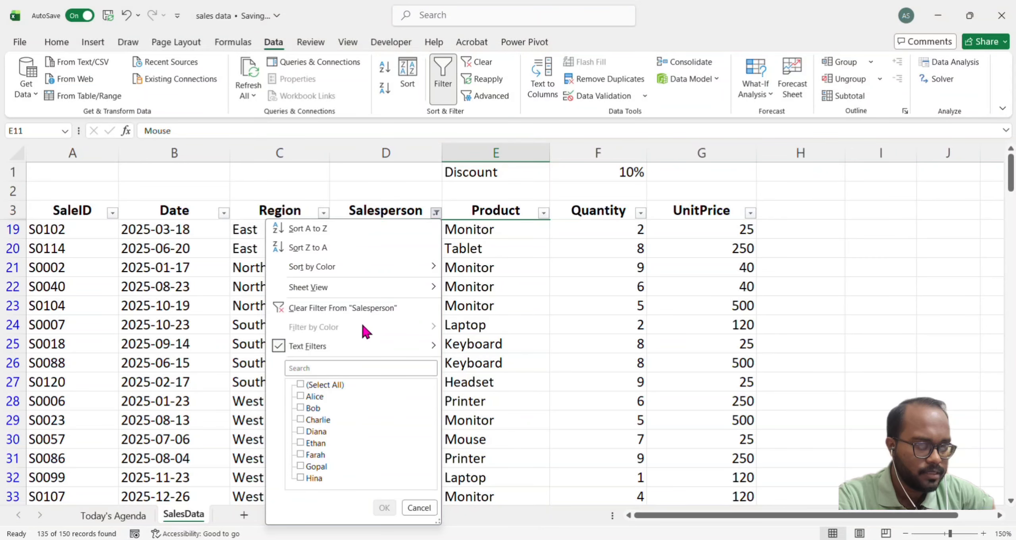
pyautogui.click(408, 237)
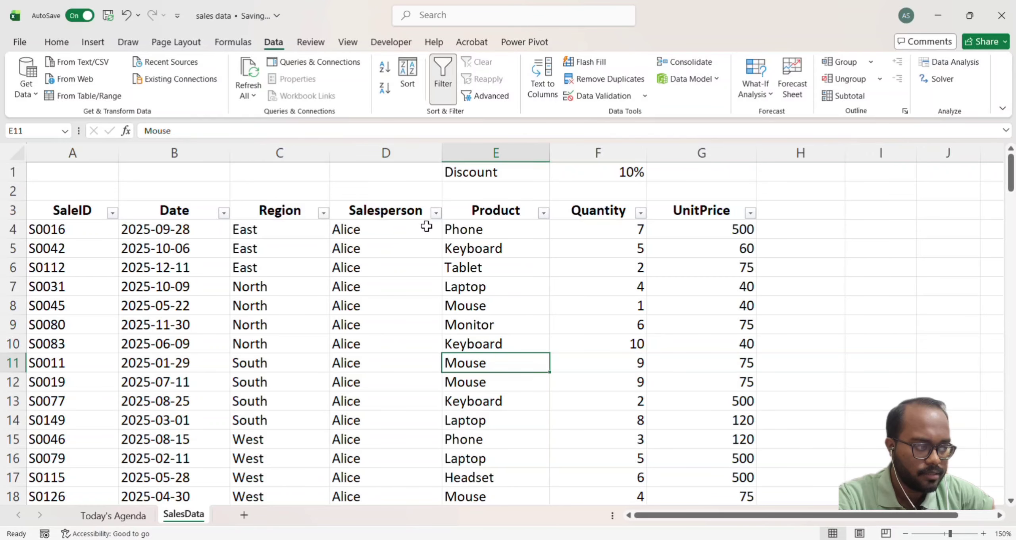
# Apply a Begins With text filter to the Salesperson column using the letter B
pyautogui.click(436, 214)
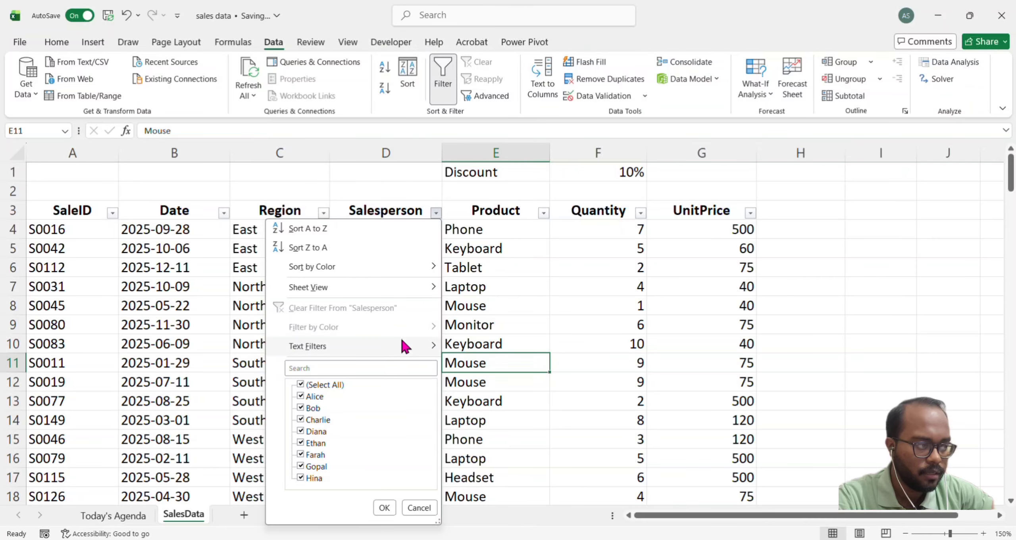
pyautogui.moveTo(401, 343)
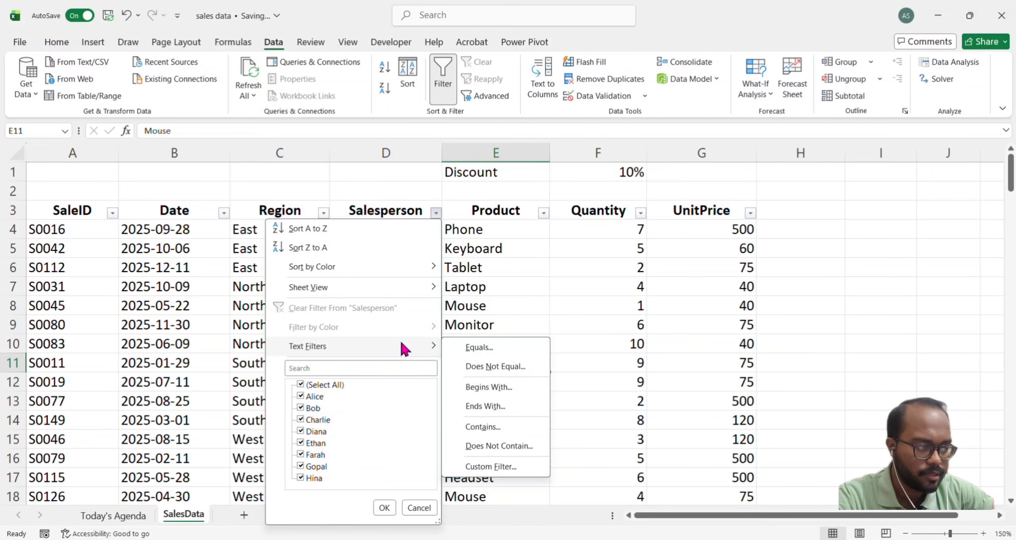
pyautogui.click(479, 391)
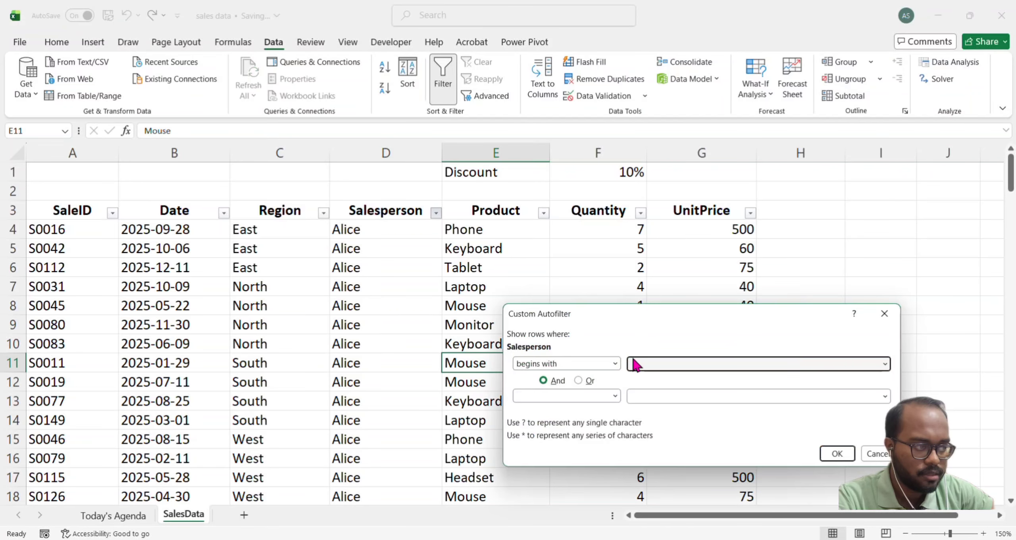
pyautogui.write('B')
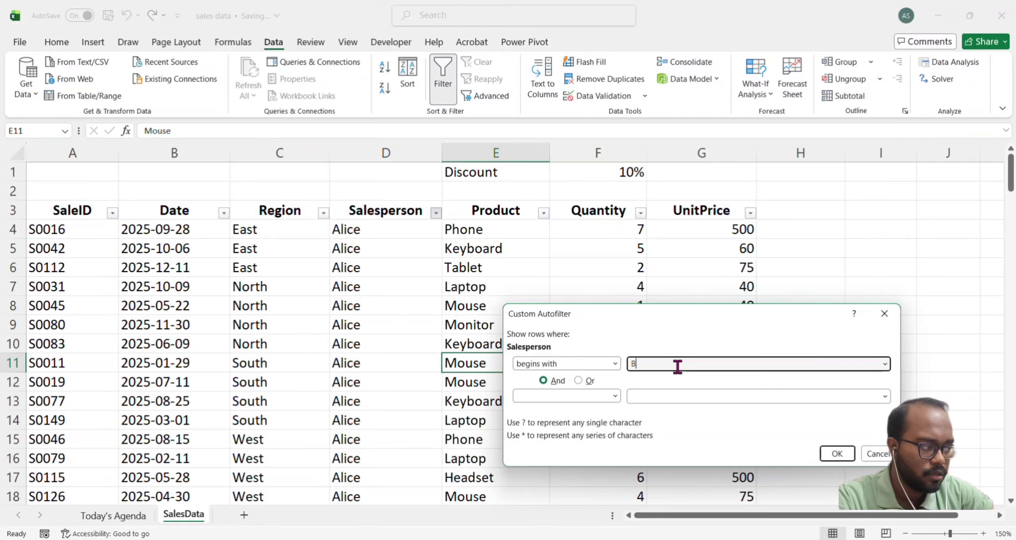
pyautogui.click(831, 454)
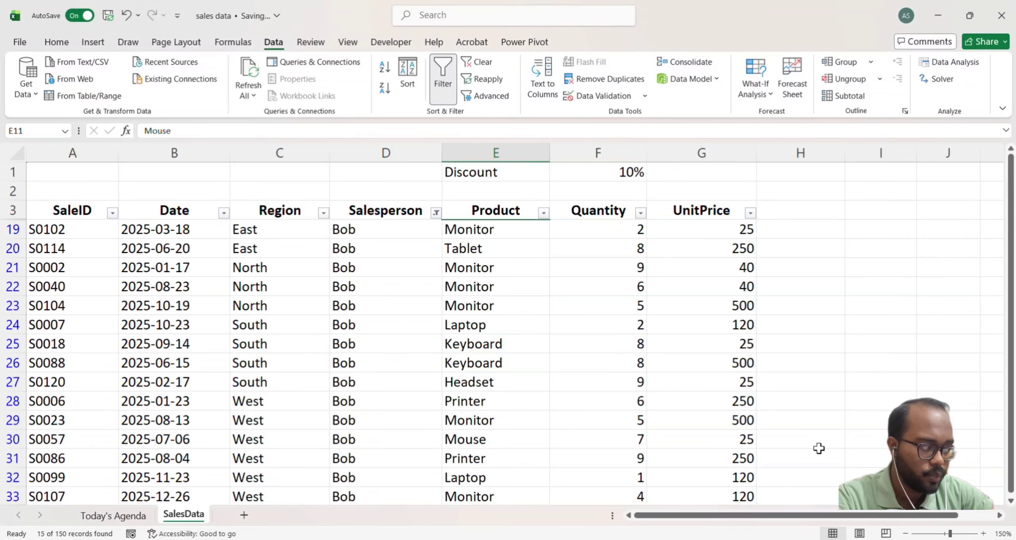
# Look through the rows for names beginning with B and clear the filter from the Salesperson column
pyautogui.scroll(-4, 425, 349)
pyautogui.scroll(4, 424, 349)
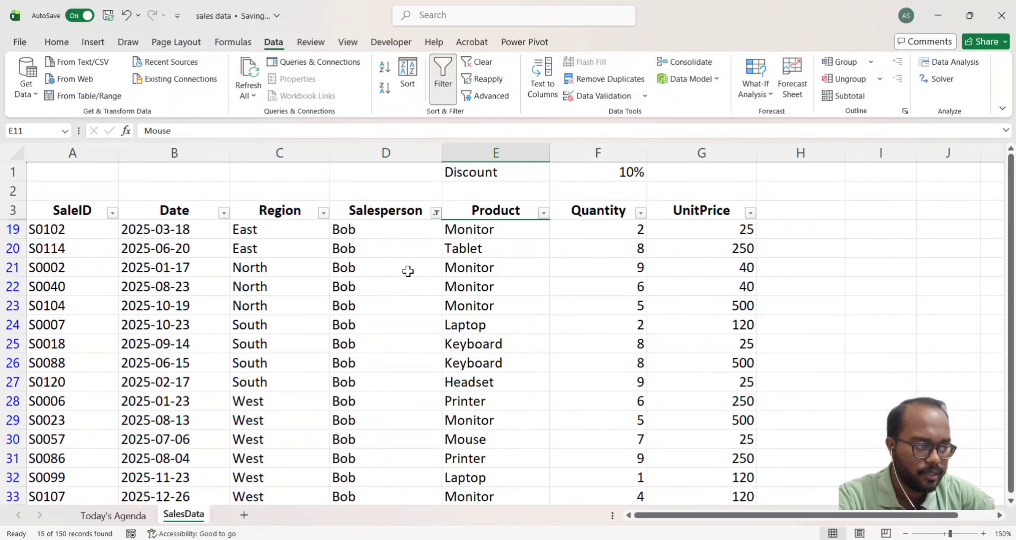
pyautogui.click(436, 213)
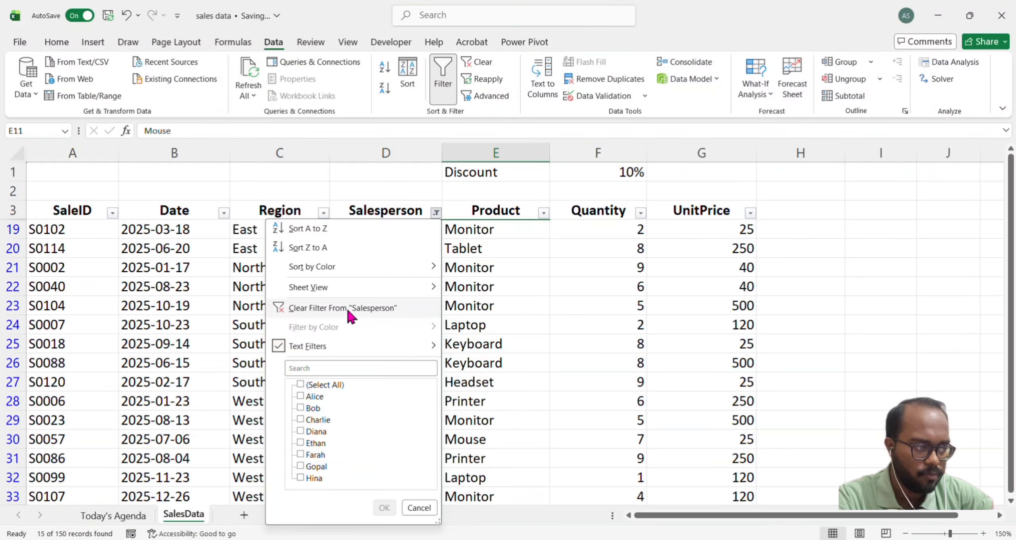
pyautogui.click(347, 310)
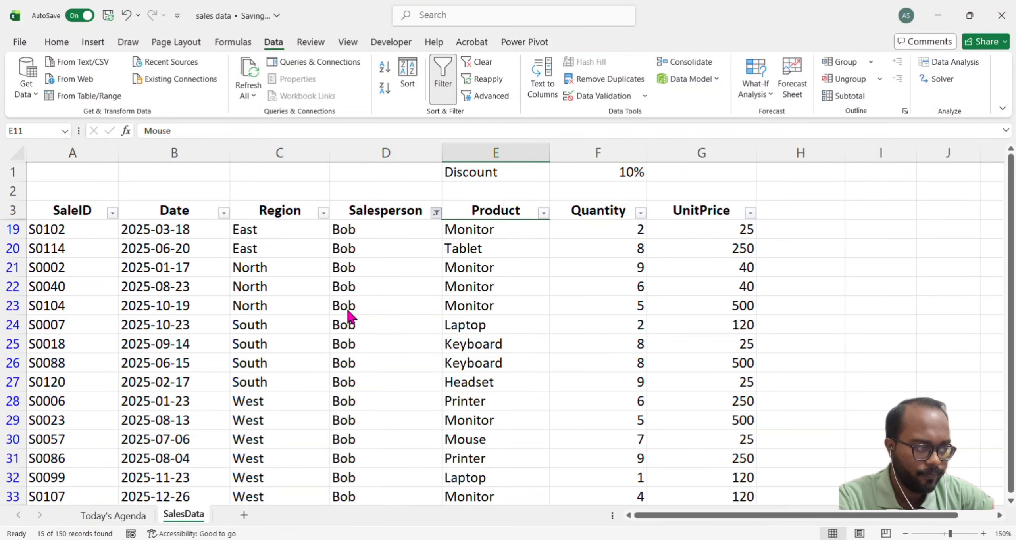
# Apply a Contains text filter to the Salesperson column using the text "ce"
pyautogui.click(436, 214)
pyautogui.moveTo(388, 348)
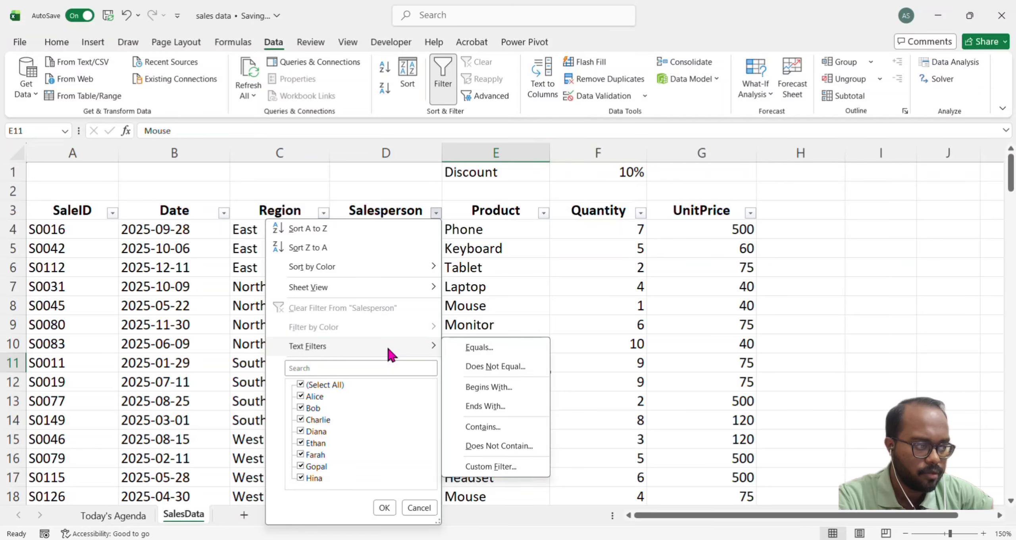
pyautogui.click(491, 428)
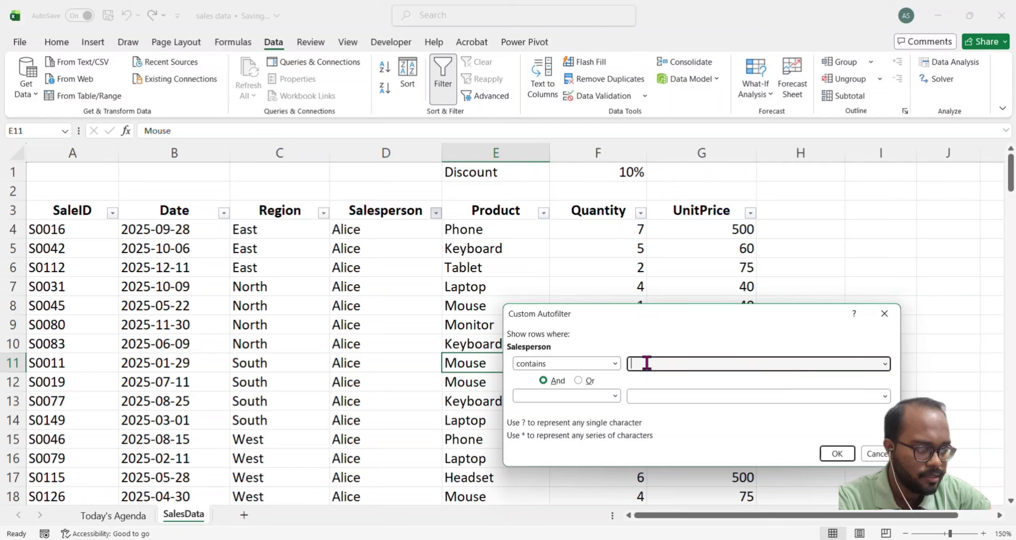
pyautogui.write('C')
pyautogui.write('ce')
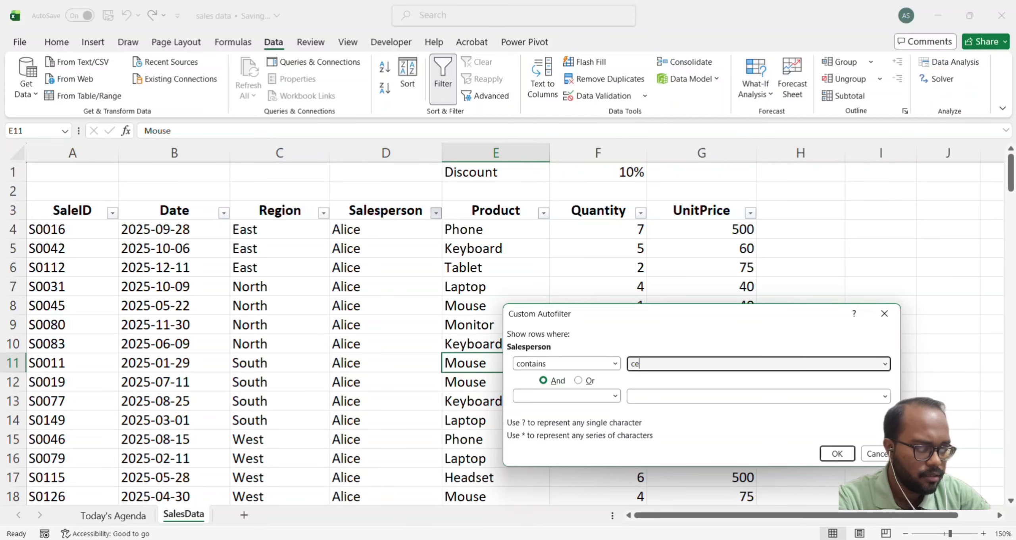
pyautogui.click(829, 452)
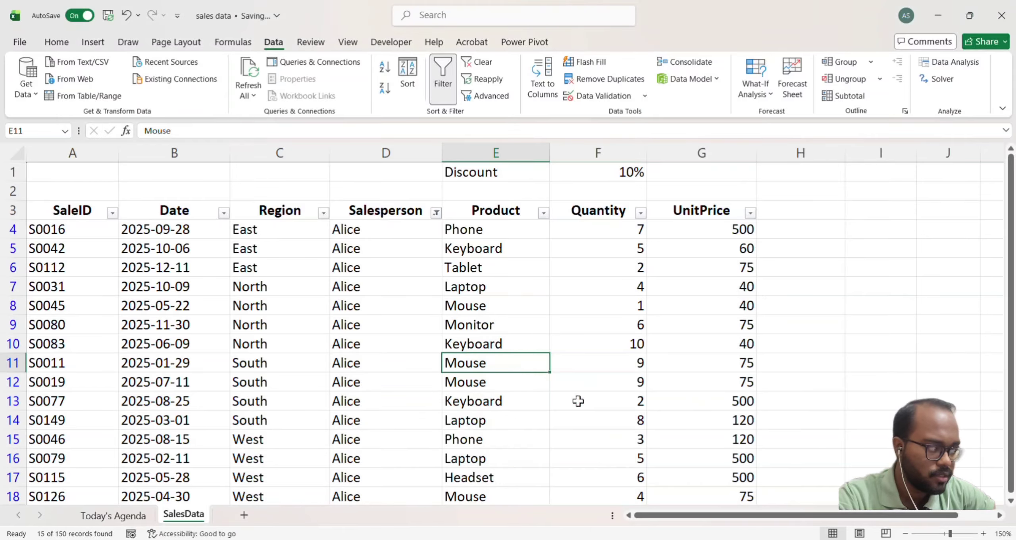
# Clear the Contains filter from the Salesperson column and select the first Quantity cell, F4
pyautogui.scroll(-3, 422, 402)
pyautogui.scroll(3, 424, 402)
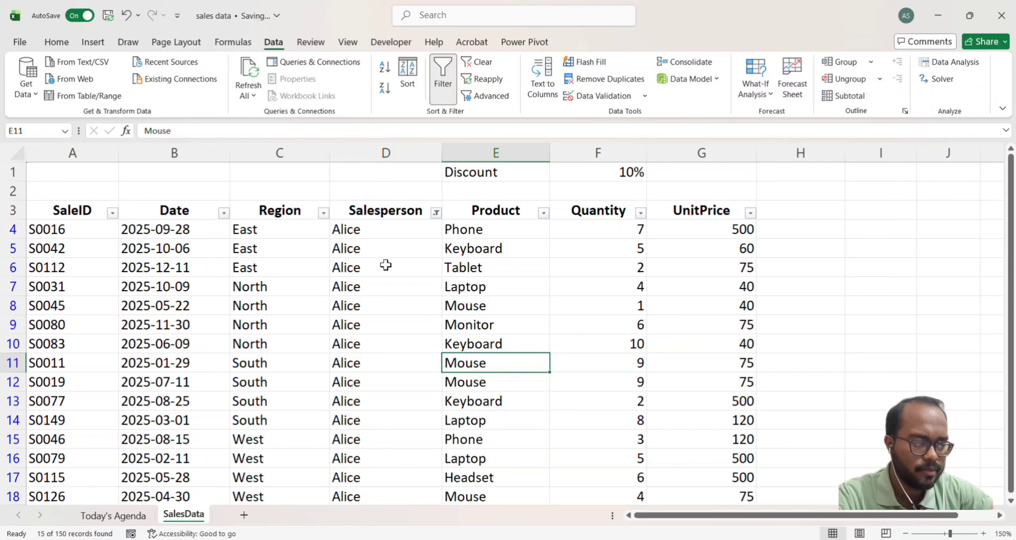
pyautogui.click(436, 213)
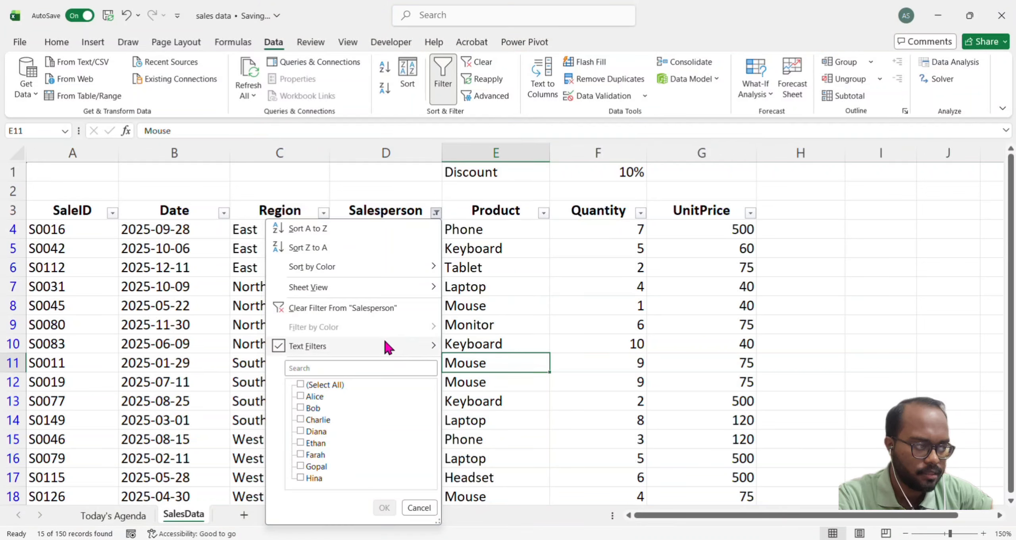
pyautogui.moveTo(386, 343)
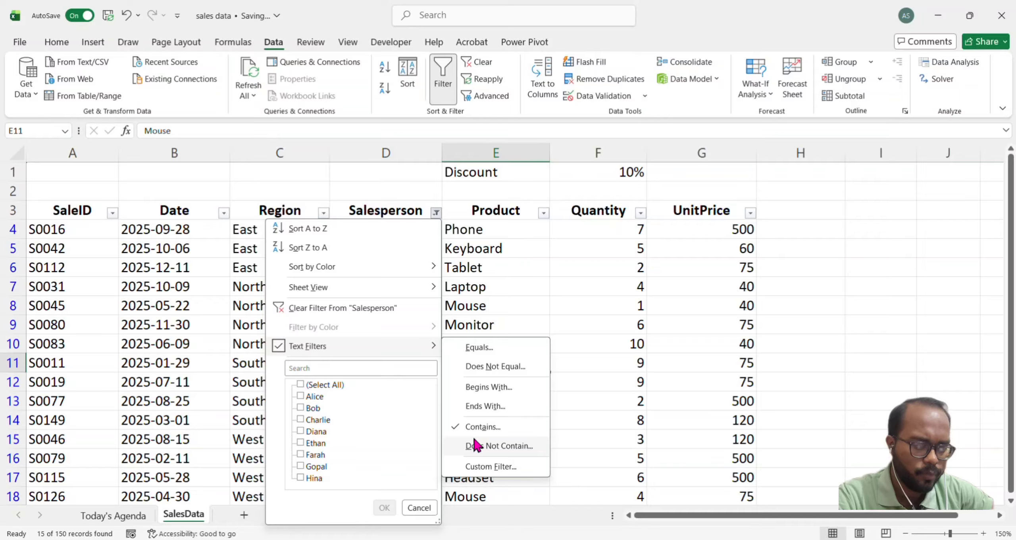
pyautogui.click(494, 311)
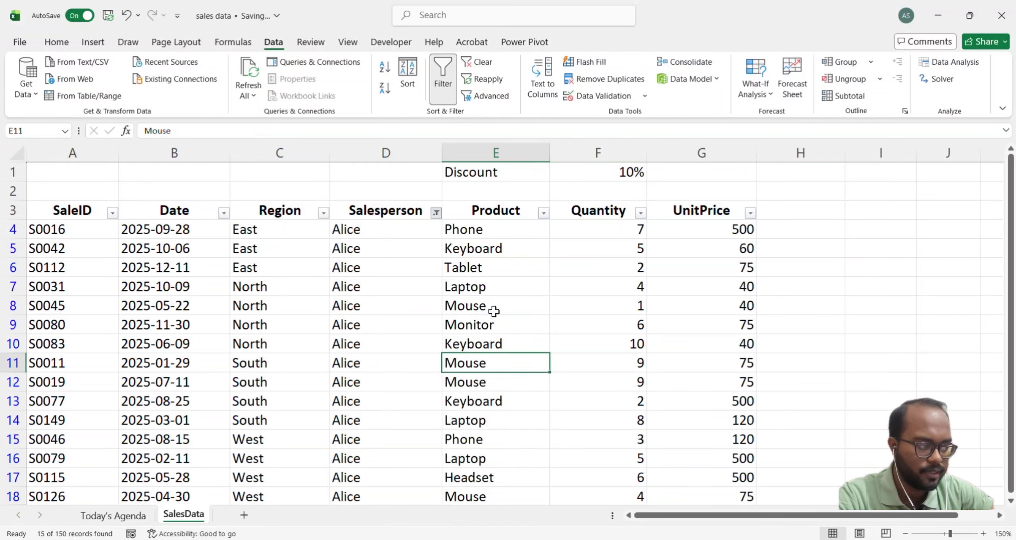
pyautogui.click(436, 213)
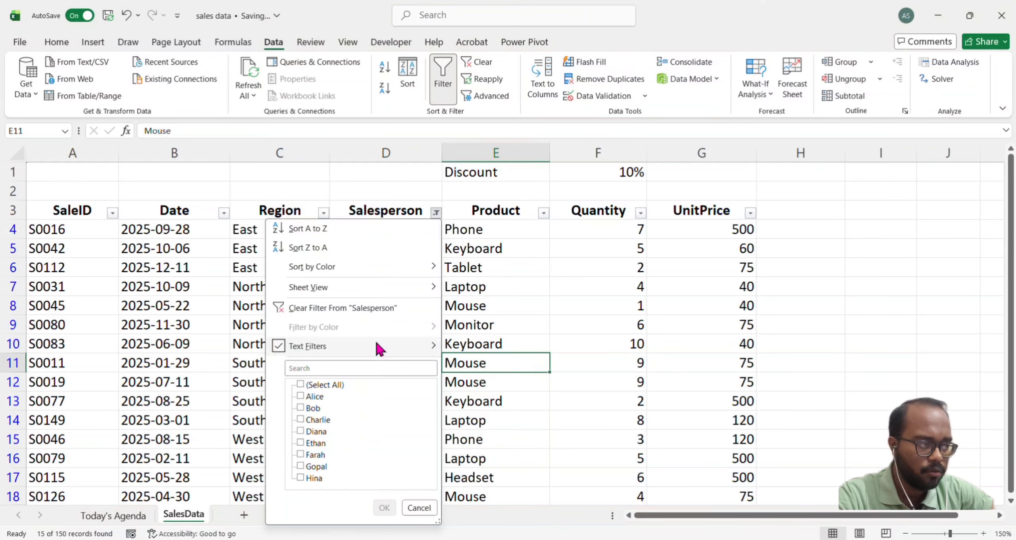
pyautogui.click(354, 308)
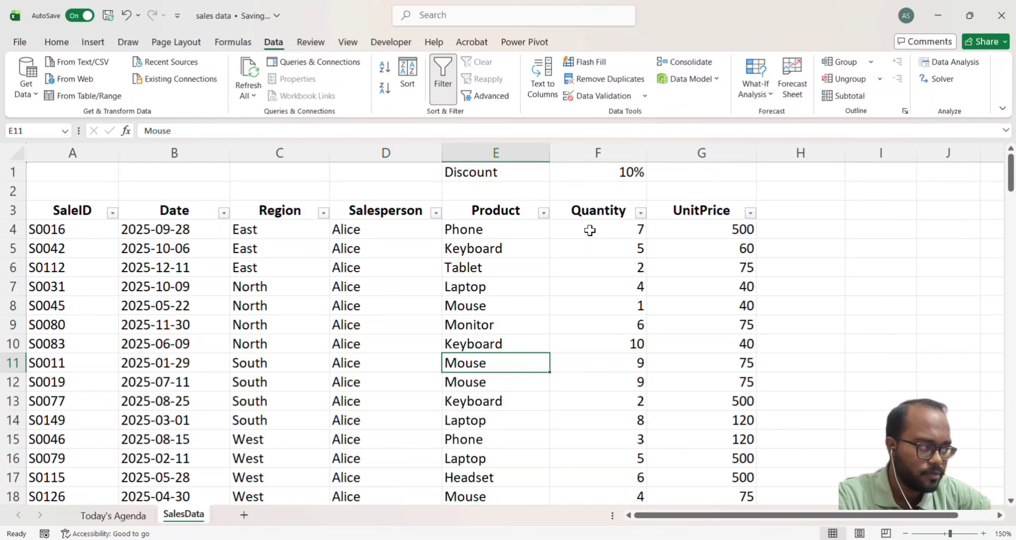
pyautogui.click(613, 225)
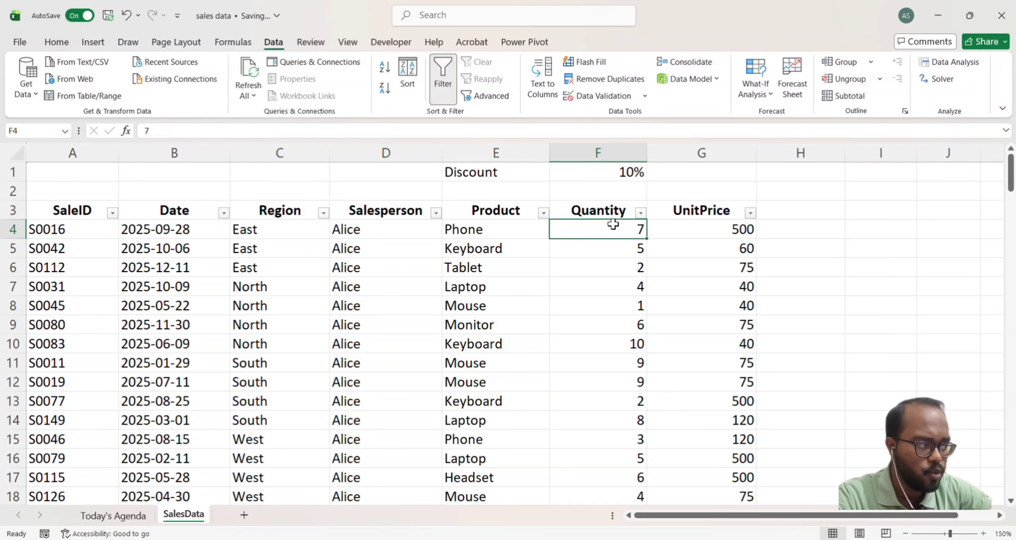
# Filter the Quantity column to show only the values 9 and 10
pyautogui.click(641, 213)
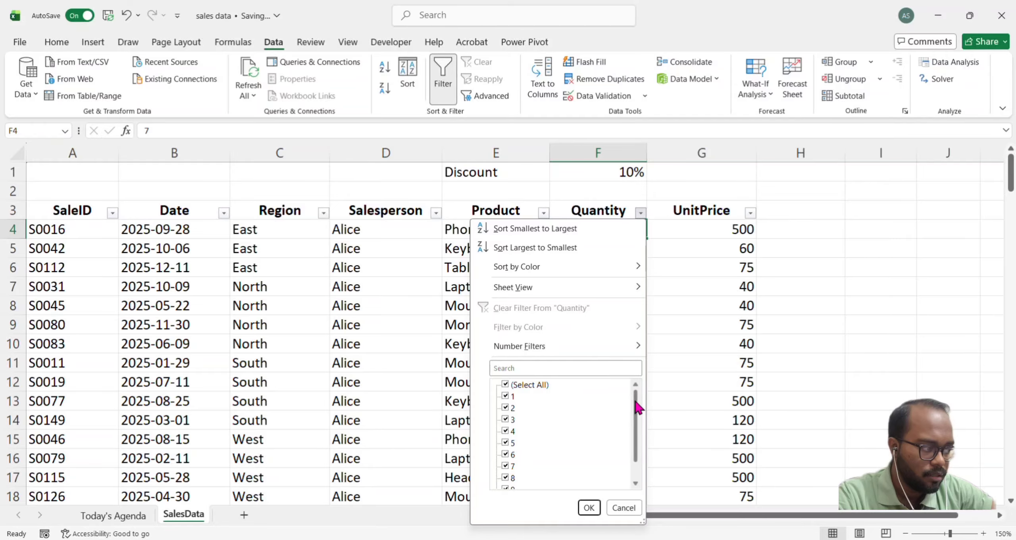
pyautogui.scroll(-1, 635, 421)
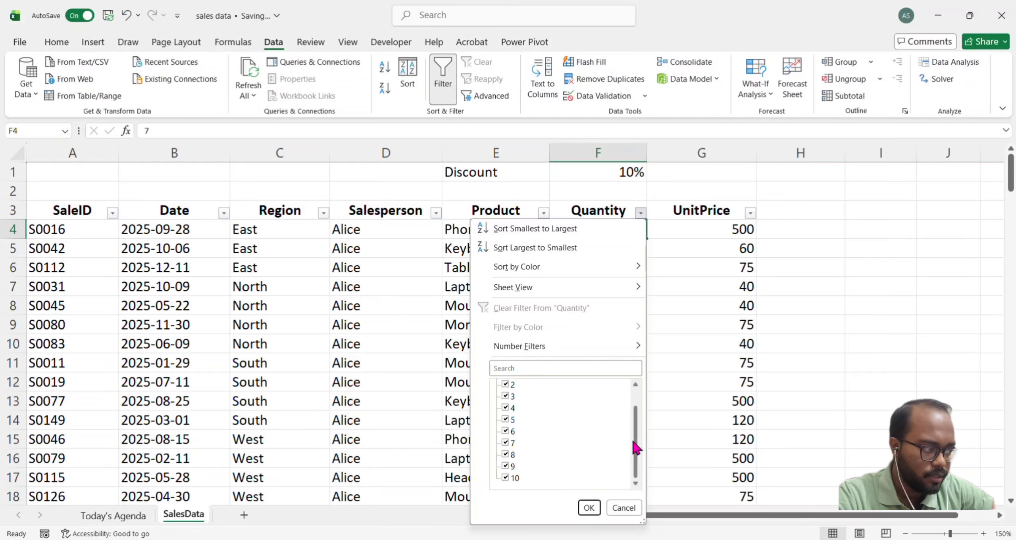
pyautogui.scroll(1, 513, 397)
pyautogui.click(506, 384)
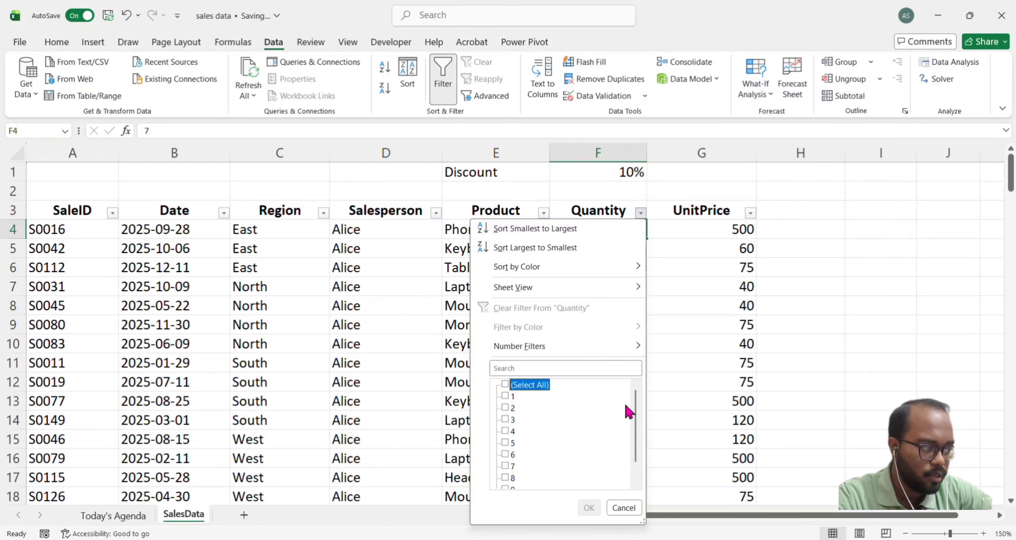
pyautogui.scroll(-1, 520, 471)
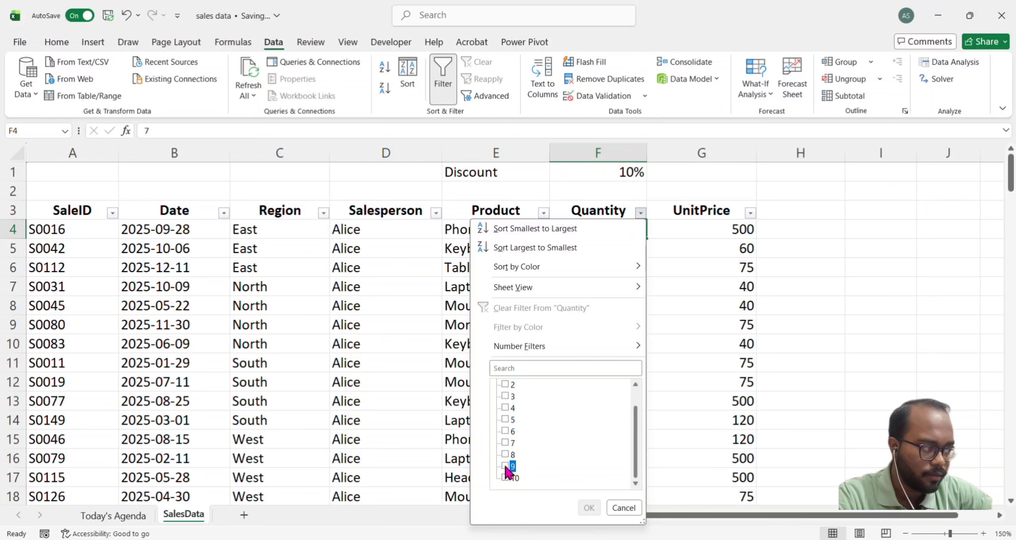
pyautogui.click(505, 466)
pyautogui.click(506, 479)
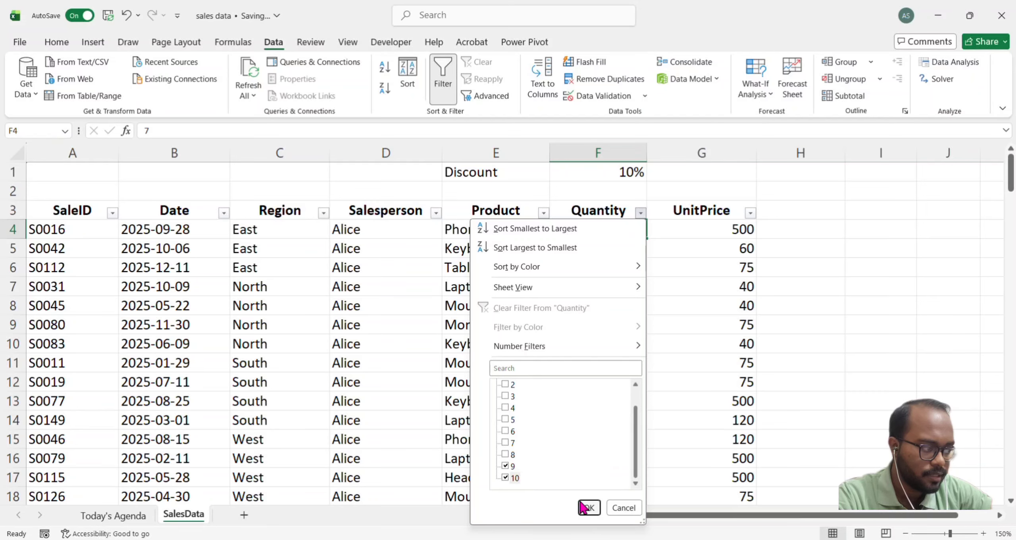
pyautogui.click(589, 508)
# Look through the rows filtered by selected quantities and clear the filter from the Quantity column
pyautogui.scroll(-7, 591, 371)
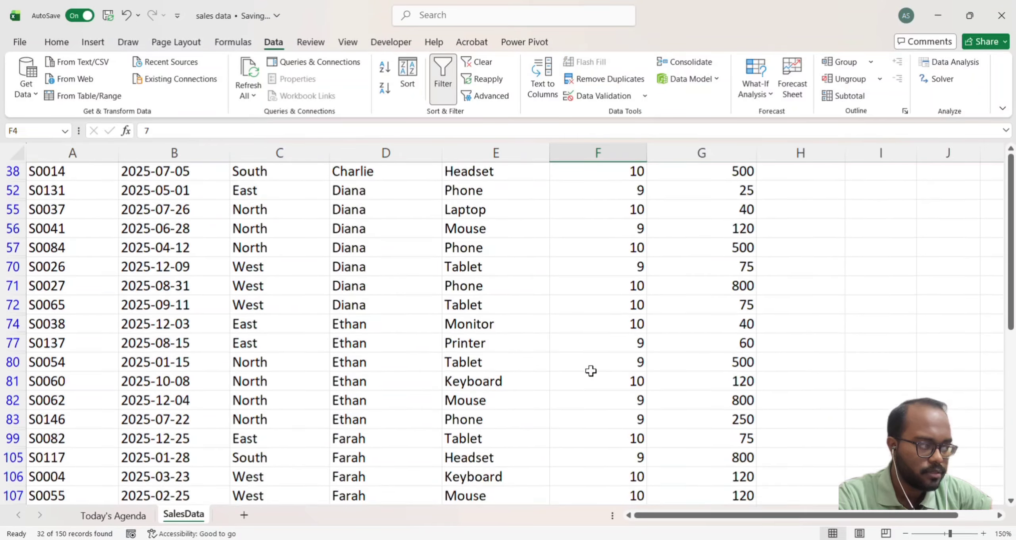
pyautogui.scroll(8, 590, 371)
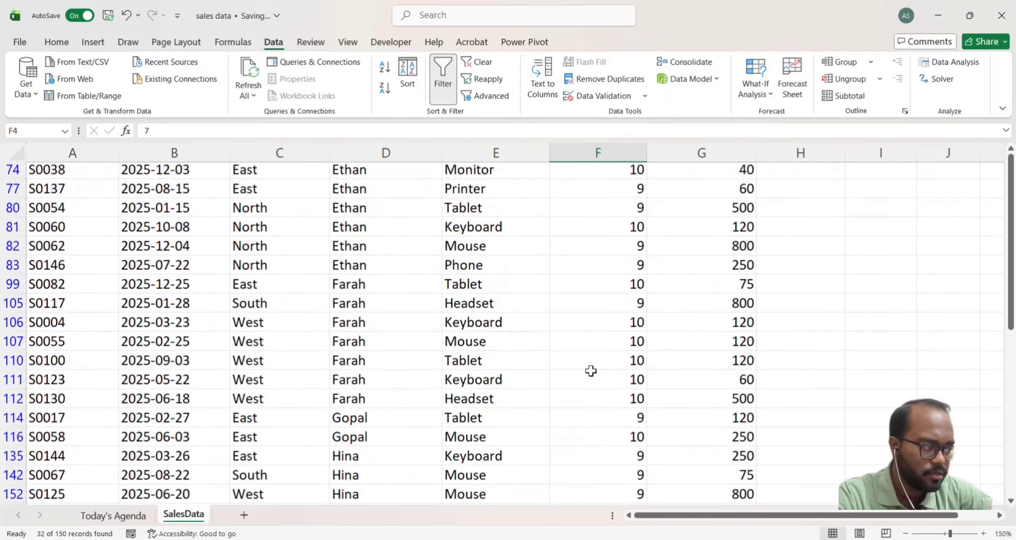
pyautogui.click(640, 213)
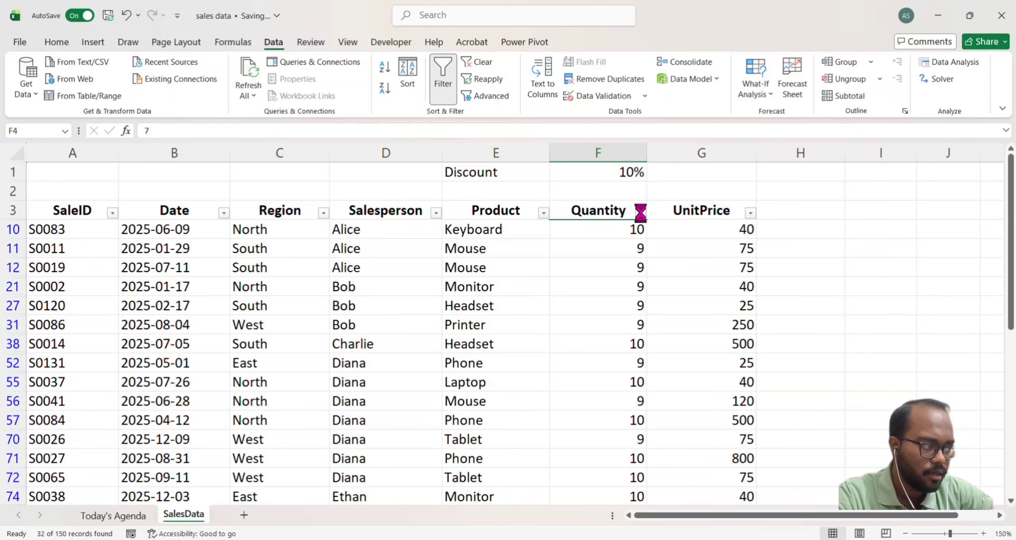
pyautogui.click(562, 309)
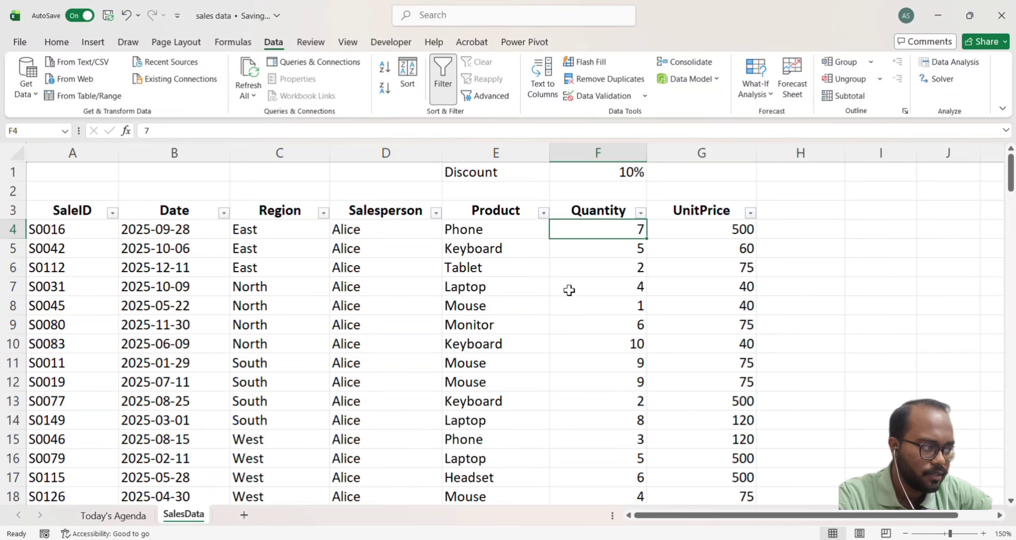
pyautogui.click(641, 214)
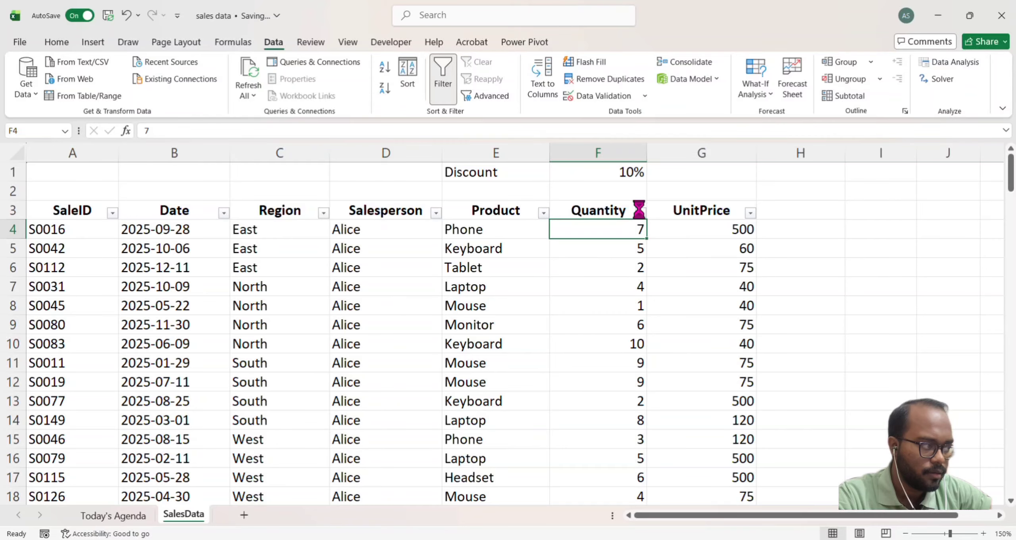
pyautogui.moveTo(579, 353)
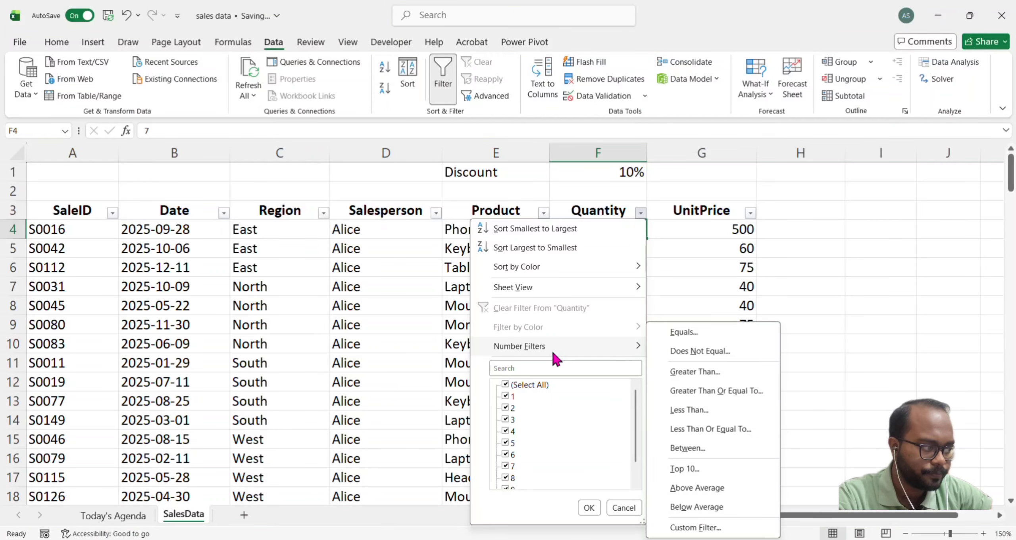
pyautogui.click(680, 334)
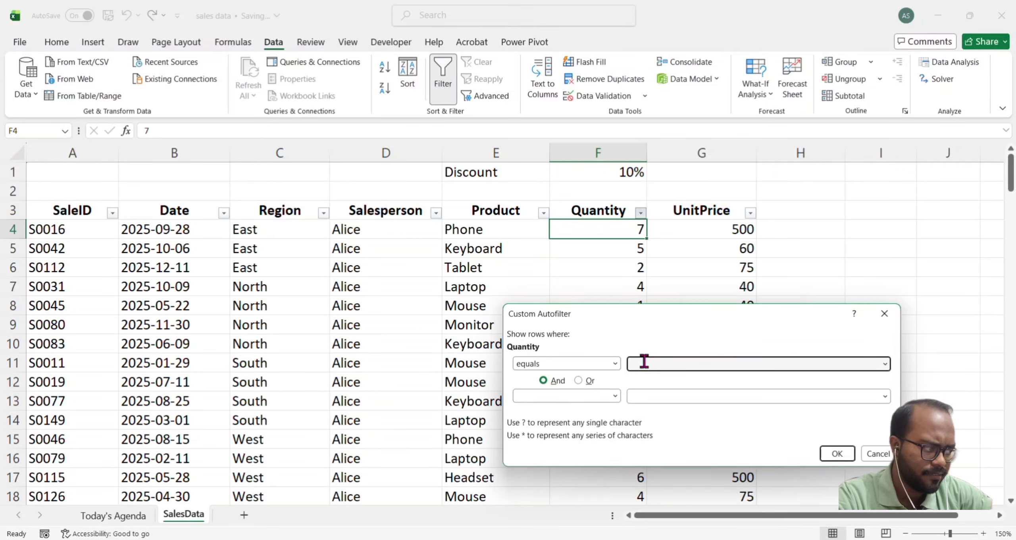
pyautogui.click(893, 315)
# Apply a Greater Than number filter to the Quantity column using the value 3
pyautogui.click(640, 213)
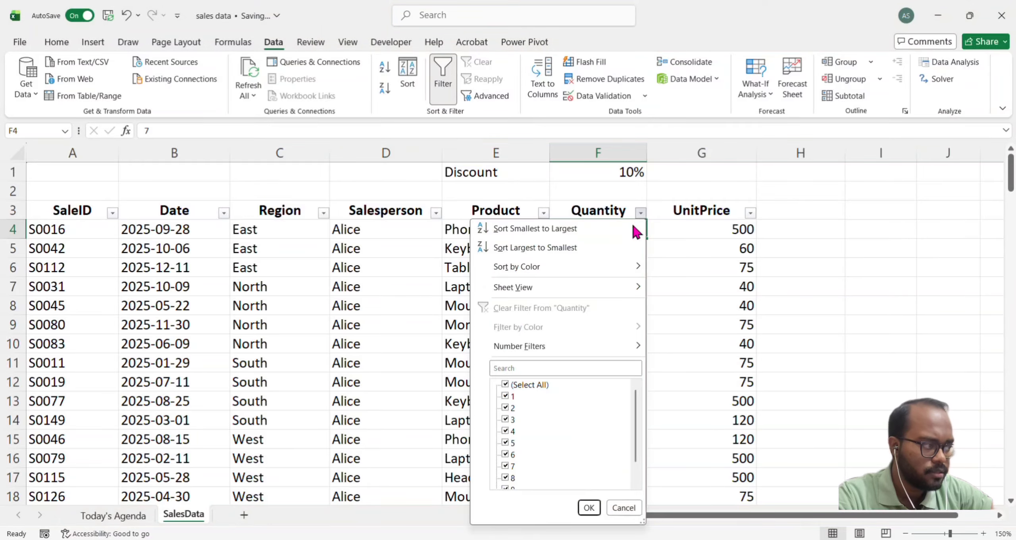
pyautogui.moveTo(575, 349)
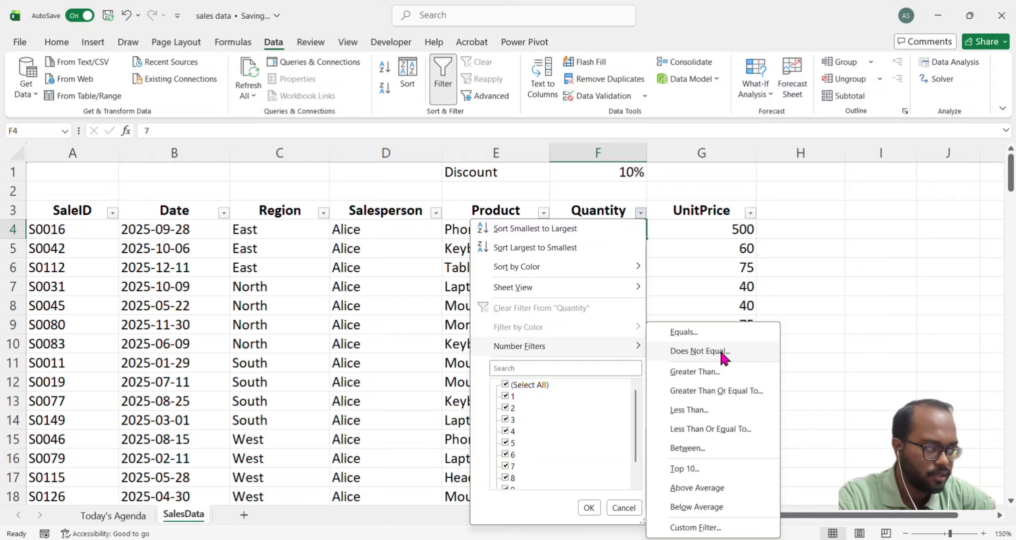
pyautogui.press('Escape')
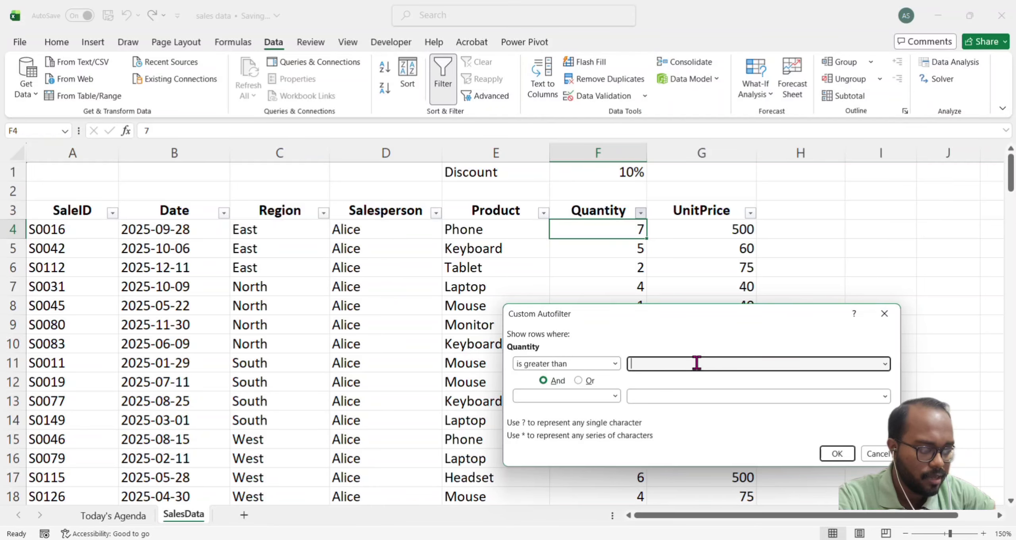
pyautogui.write('3')
pyautogui.click(835, 455)
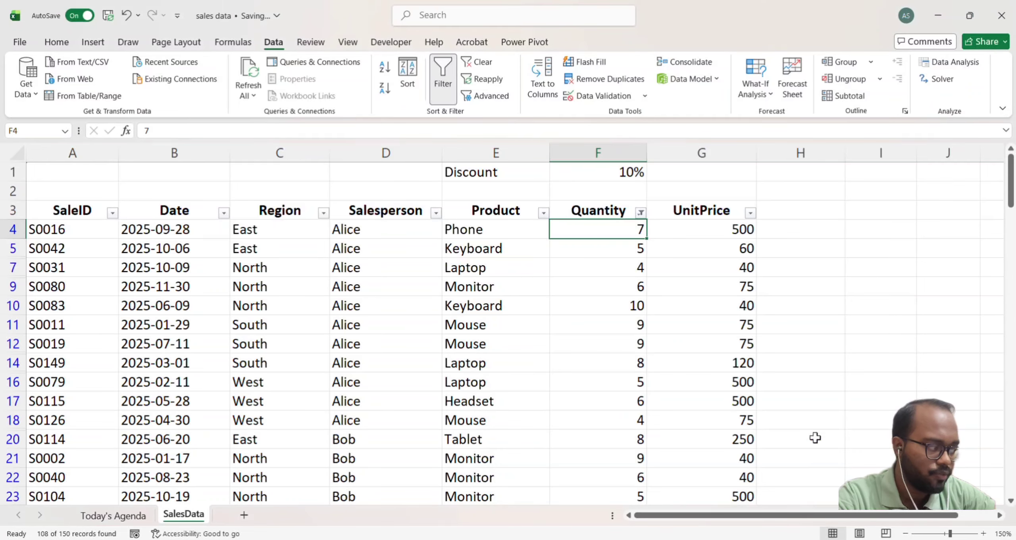
# Check the quantities in the rows kept by the Greater Than filter and clear it from the Quantity column
pyautogui.scroll(-2, 652, 343)
pyautogui.scroll(-5, 652, 344)
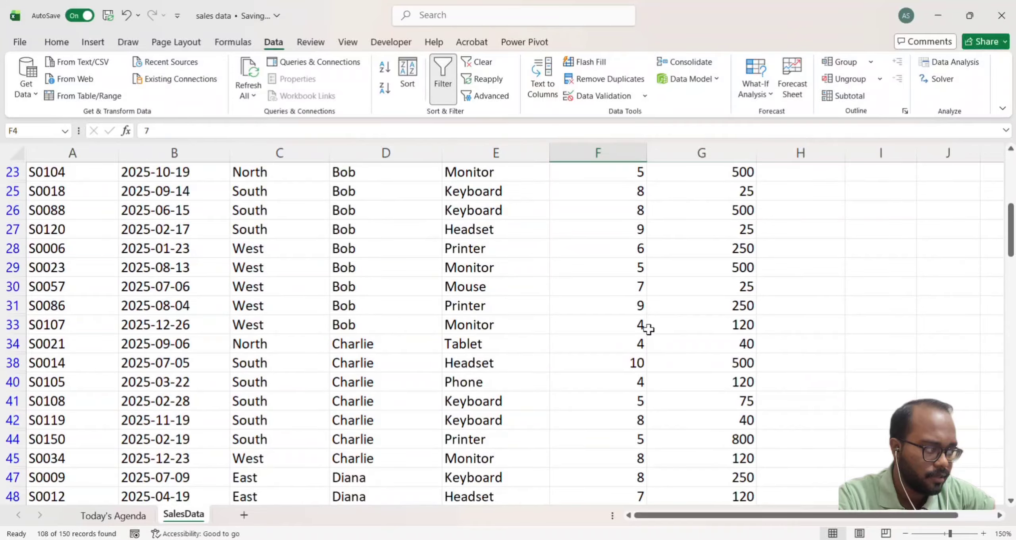
pyautogui.scroll(-3, 621, 271)
pyautogui.scroll(-1, 621, 272)
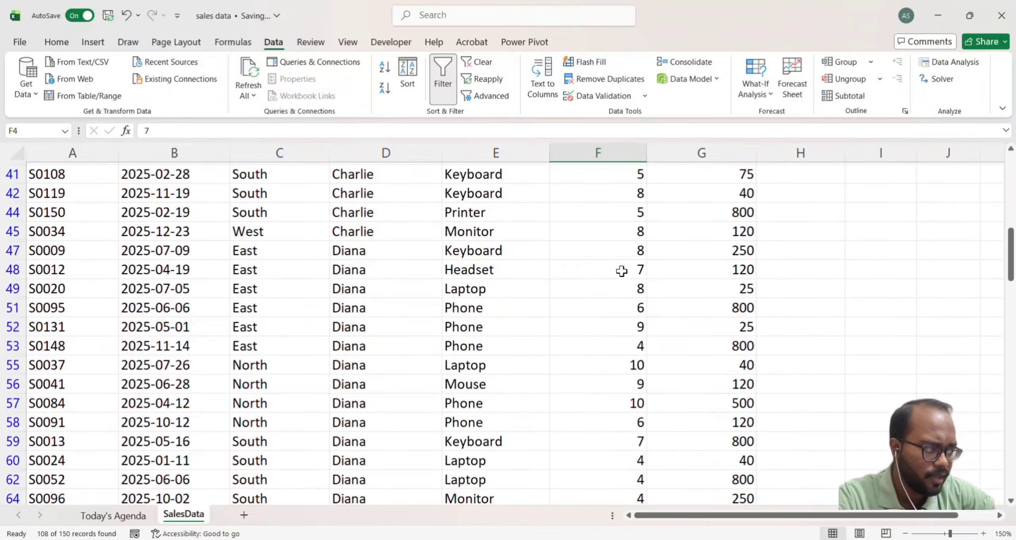
pyautogui.scroll(10, 621, 271)
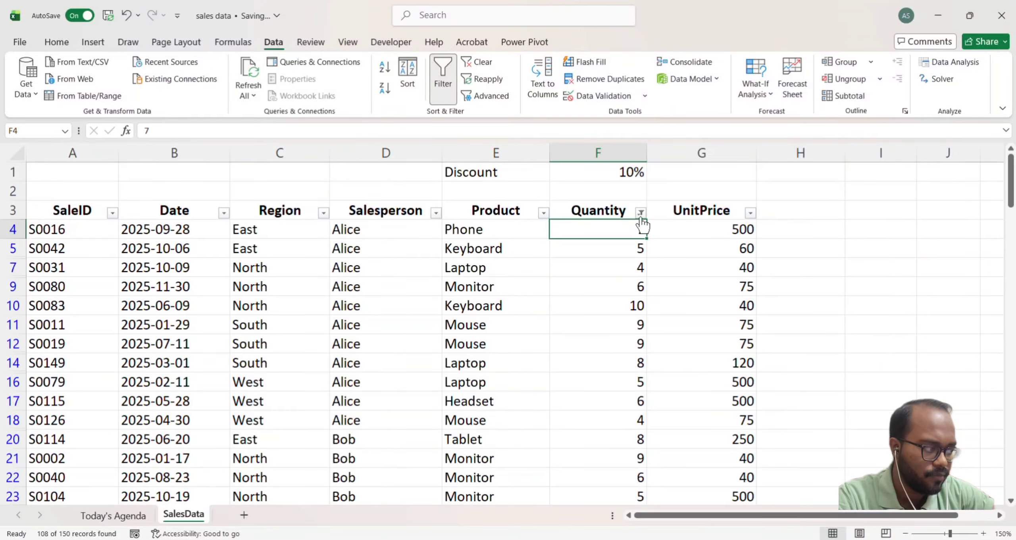
pyautogui.click(640, 212)
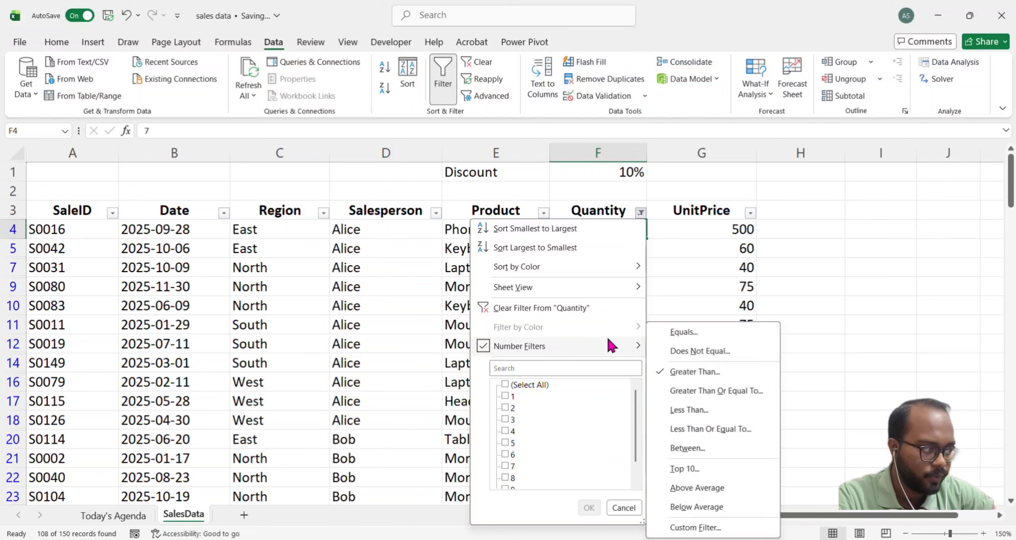
pyautogui.click(601, 307)
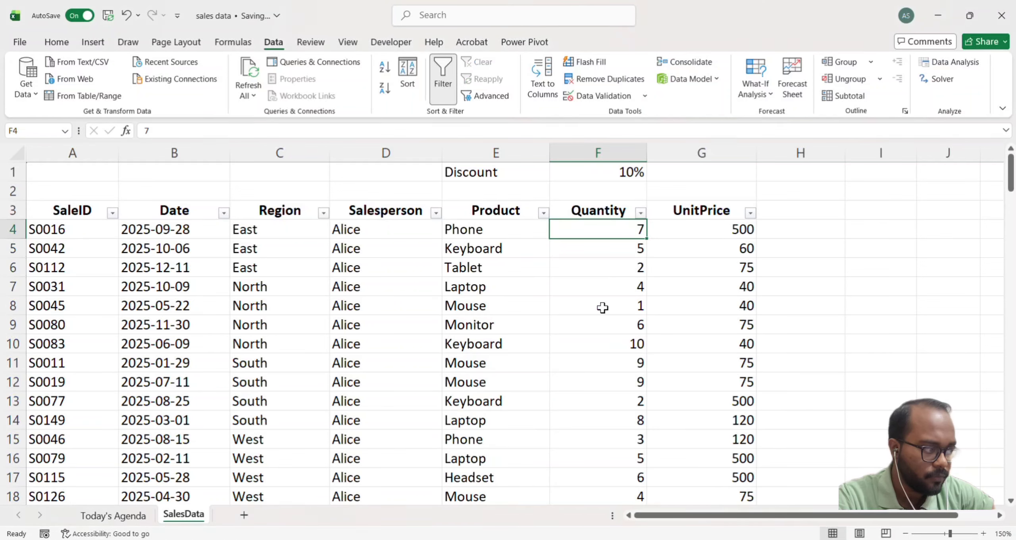
# Apply a Between number filter to the Quantity column for values from 4 to 8
pyautogui.click(639, 213)
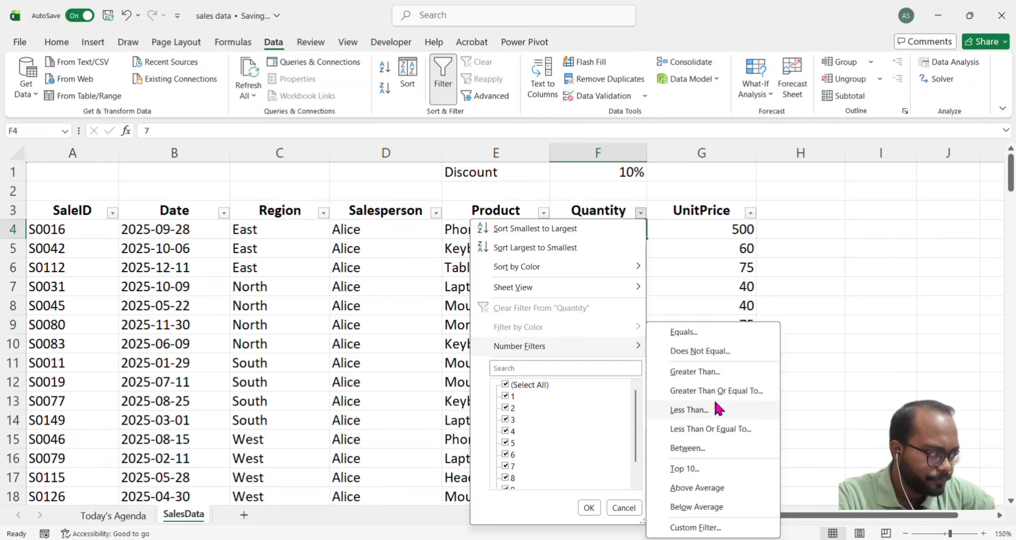
pyautogui.click(704, 453)
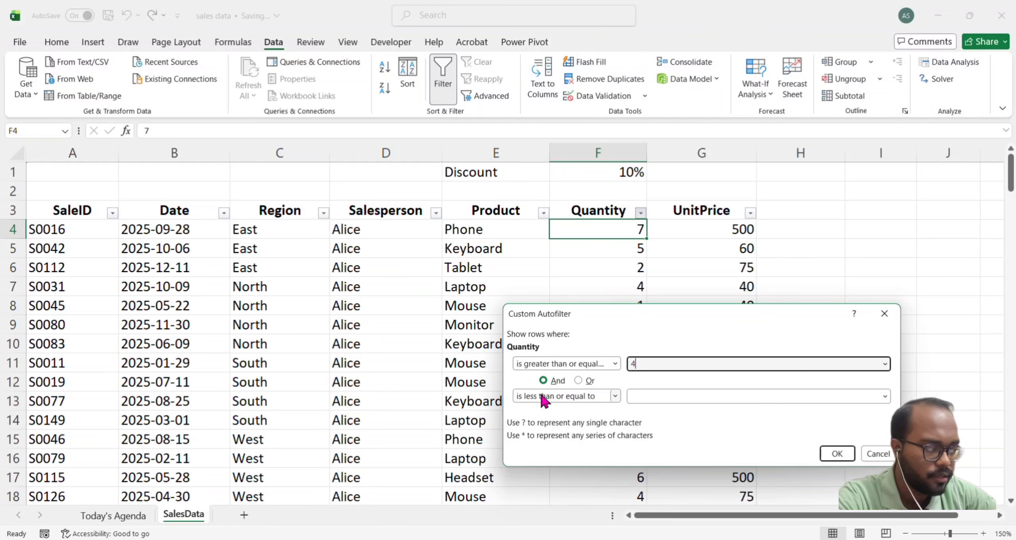
pyautogui.click(640, 397)
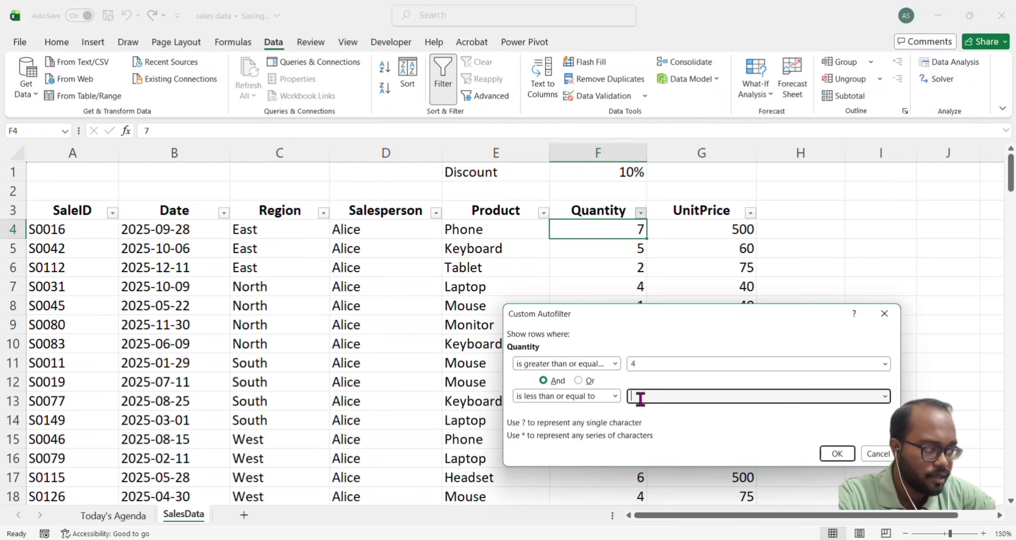
pyautogui.write('8')
pyautogui.click(834, 453)
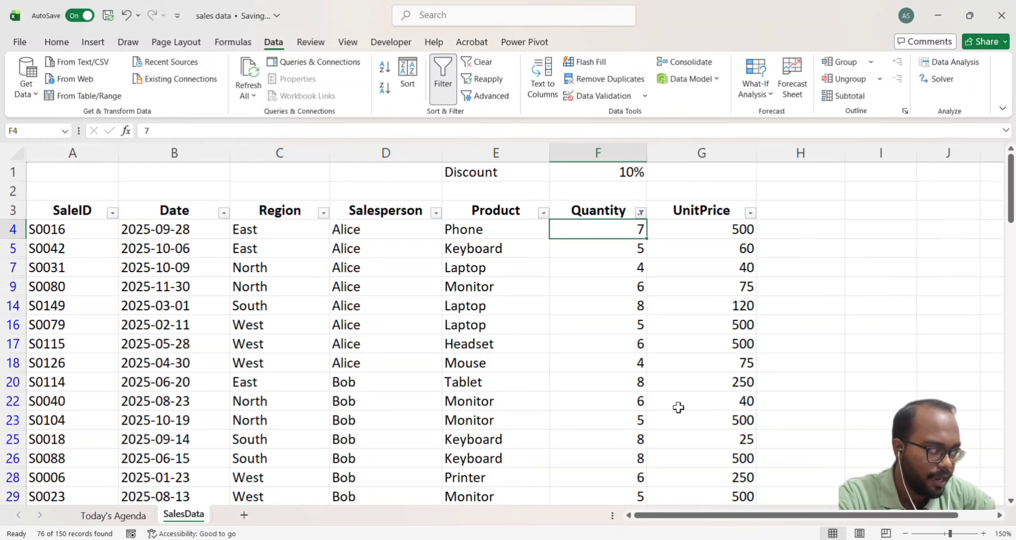
# Check the quantities in the rows kept by the Between filter and clear it from the Quantity column
pyautogui.scroll(-1, 650, 256)
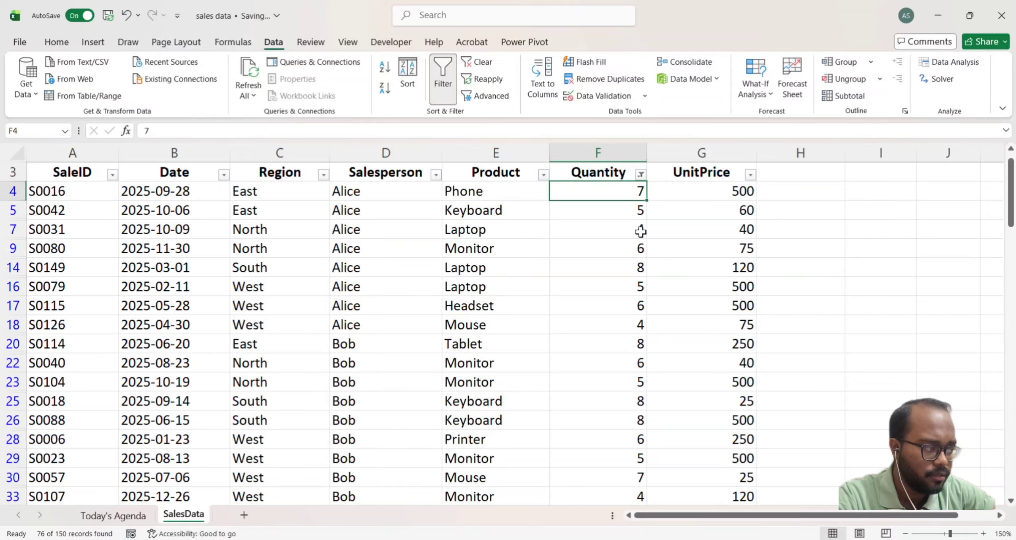
pyautogui.scroll(-1, 638, 232)
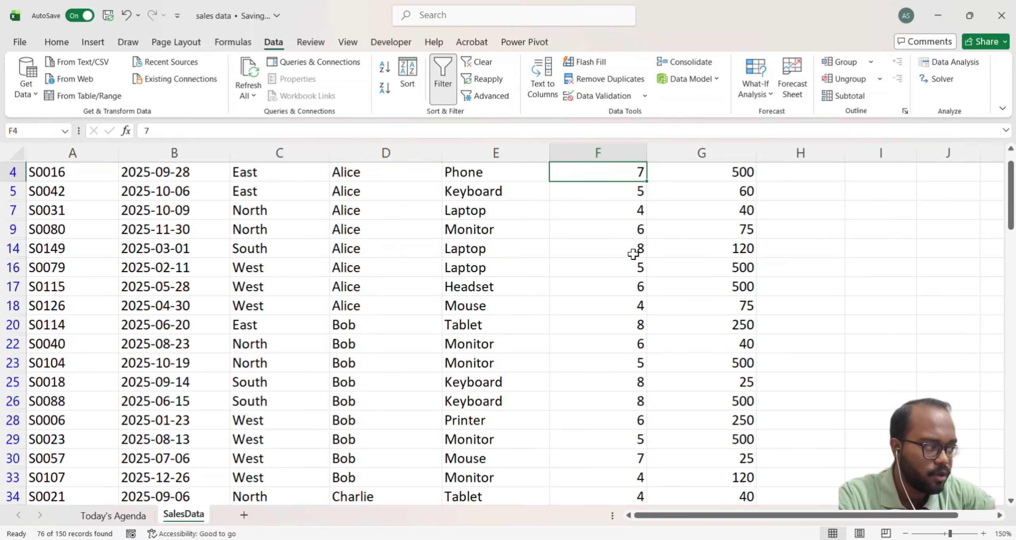
pyautogui.scroll(-3, 617, 310)
pyautogui.scroll(3, 617, 316)
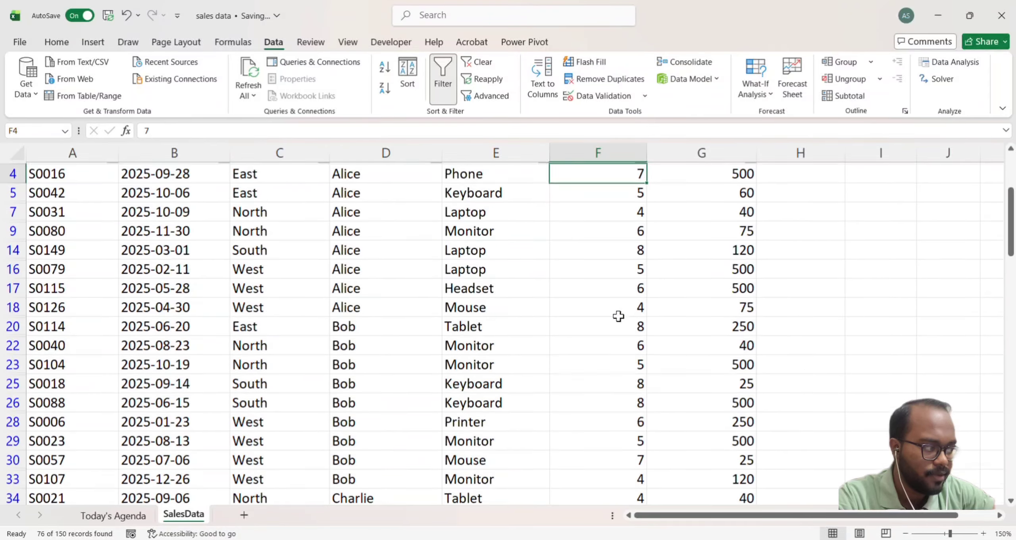
pyautogui.scroll(1, 618, 316)
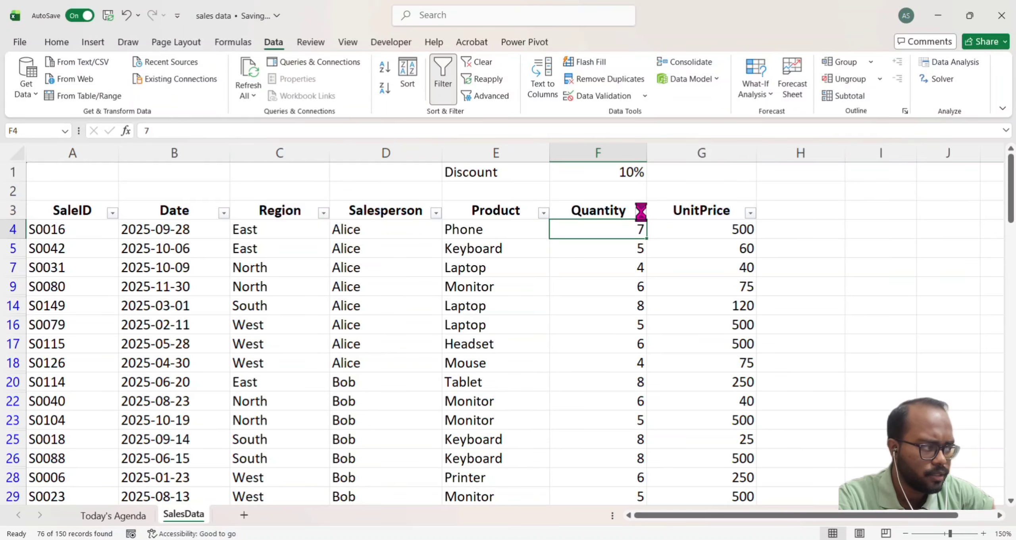
pyautogui.click(640, 213)
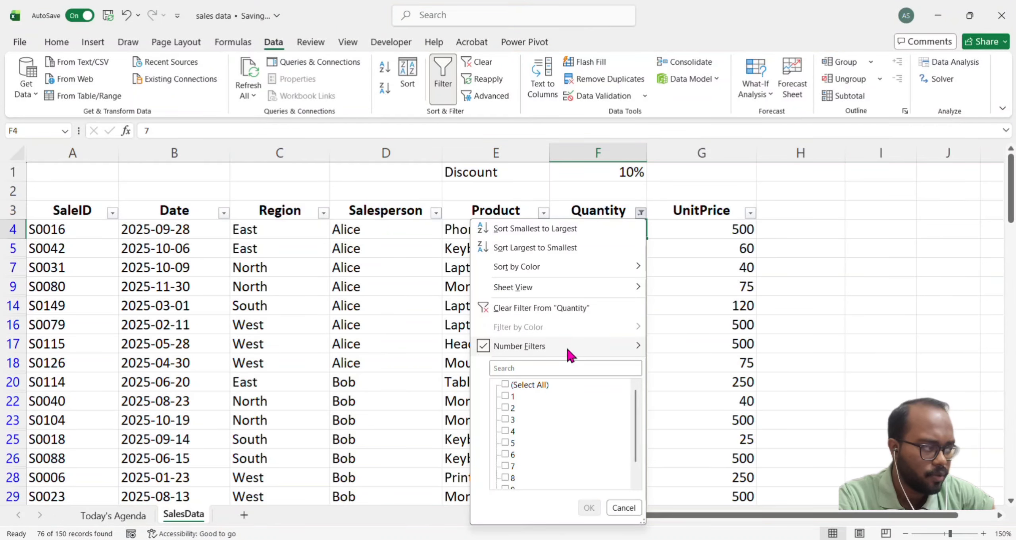
pyautogui.click(580, 309)
# Apply a Top 10 items filter to the Quantity column and look through the filtered rows
pyautogui.click(639, 213)
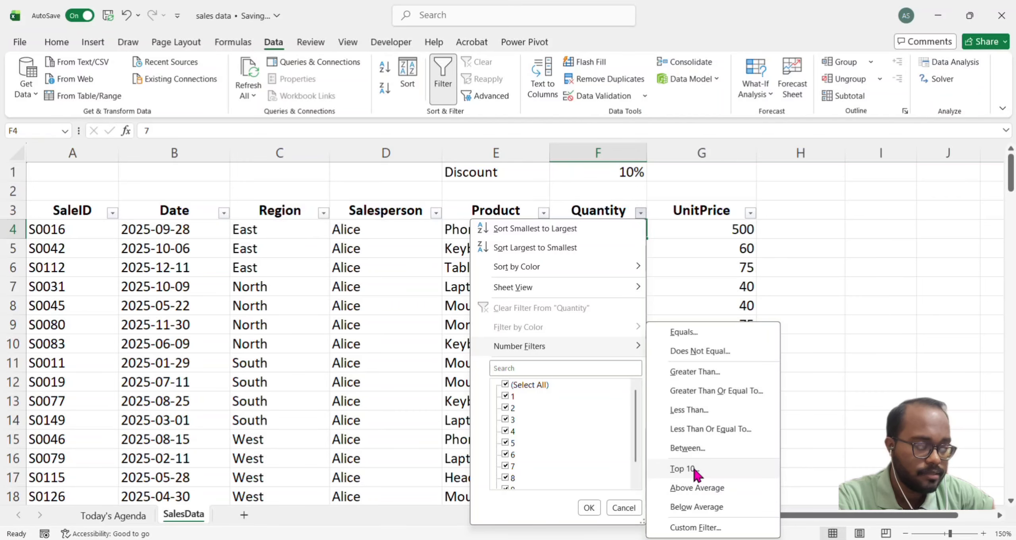
pyautogui.click(695, 473)
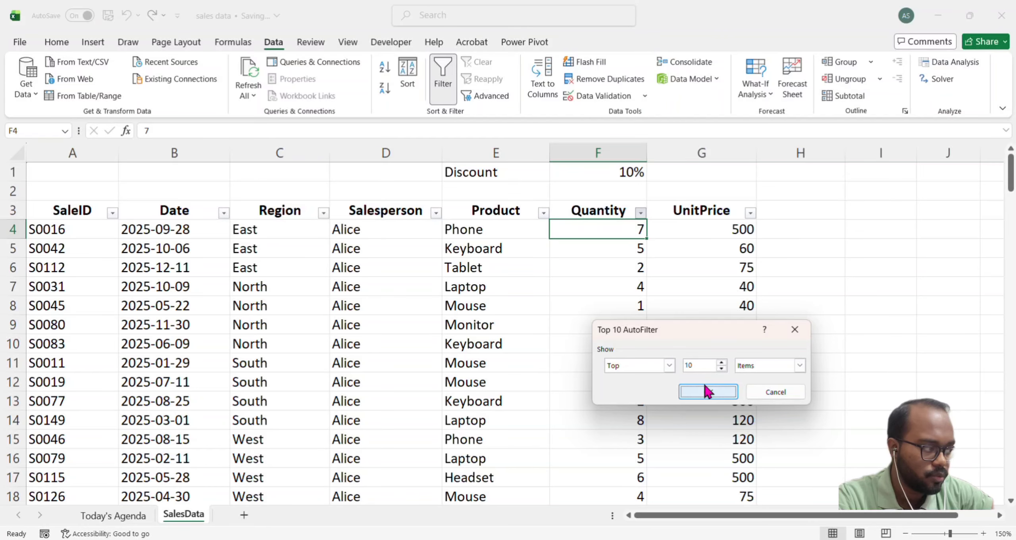
pyautogui.click(705, 387)
pyautogui.scroll(-2, 617, 335)
pyautogui.scroll(1, 619, 339)
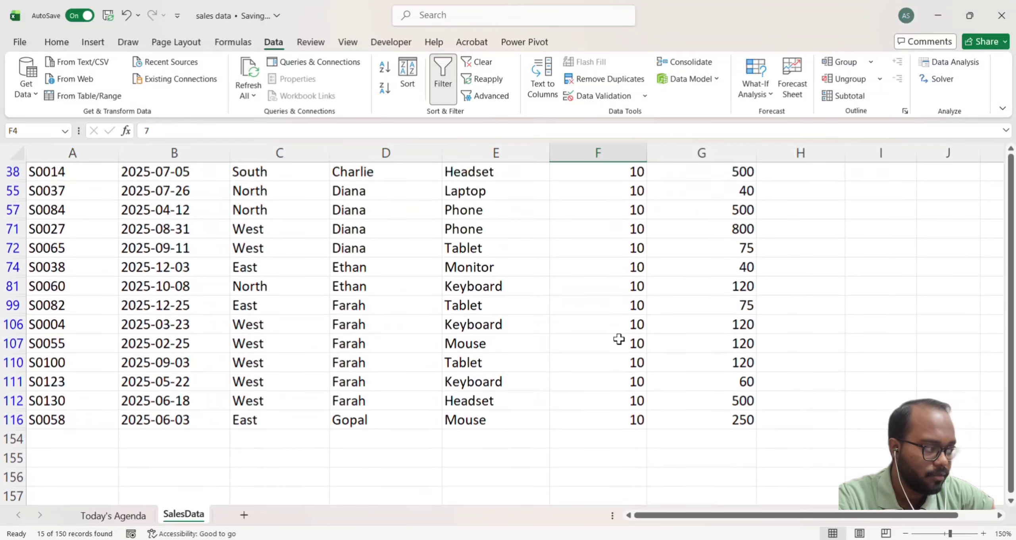
pyautogui.scroll(2, 619, 339)
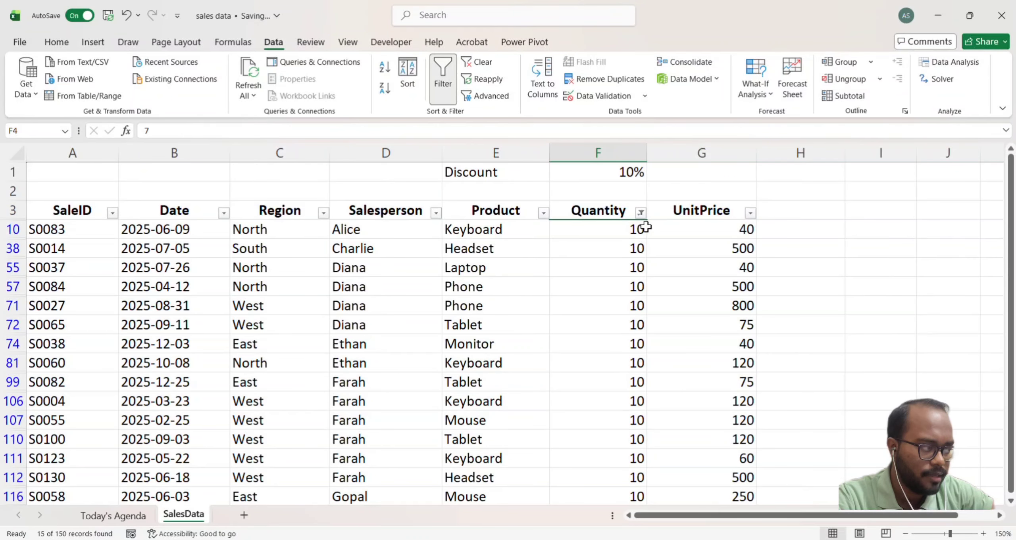
pyautogui.scroll(-1, 576, 272)
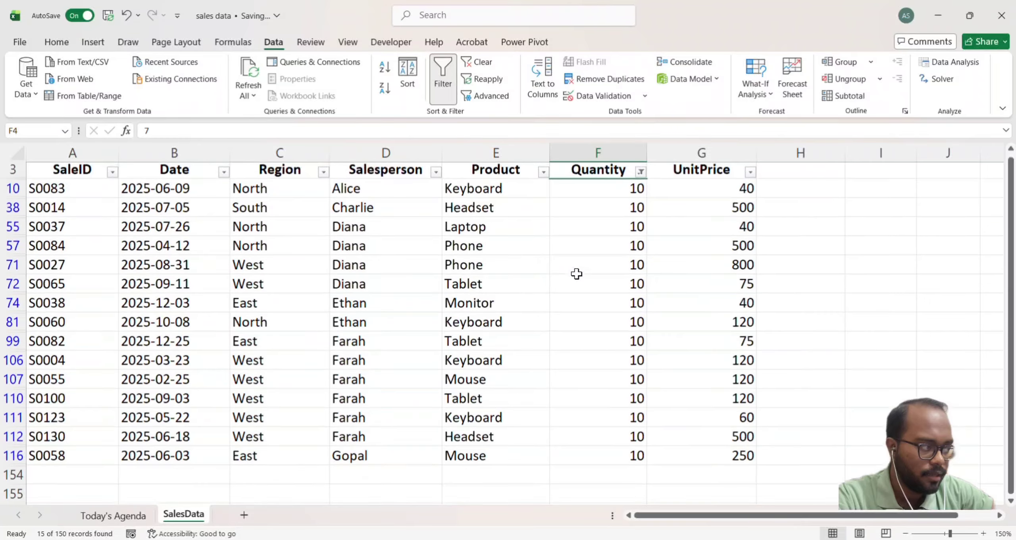
# Clear the Top 10 filter from the Quantity column and apply an Above Average number filter to it
pyautogui.click(640, 176)
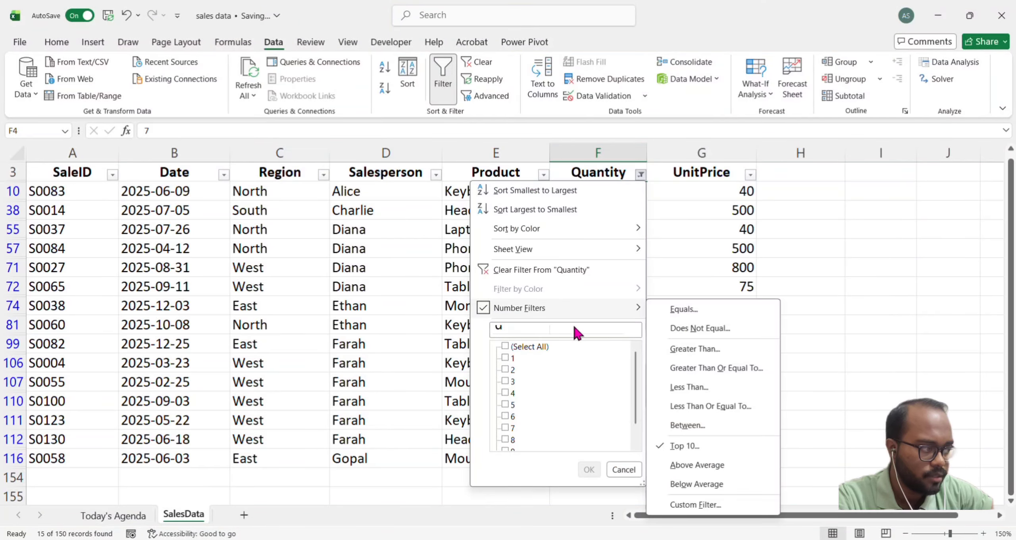
pyautogui.click(624, 269)
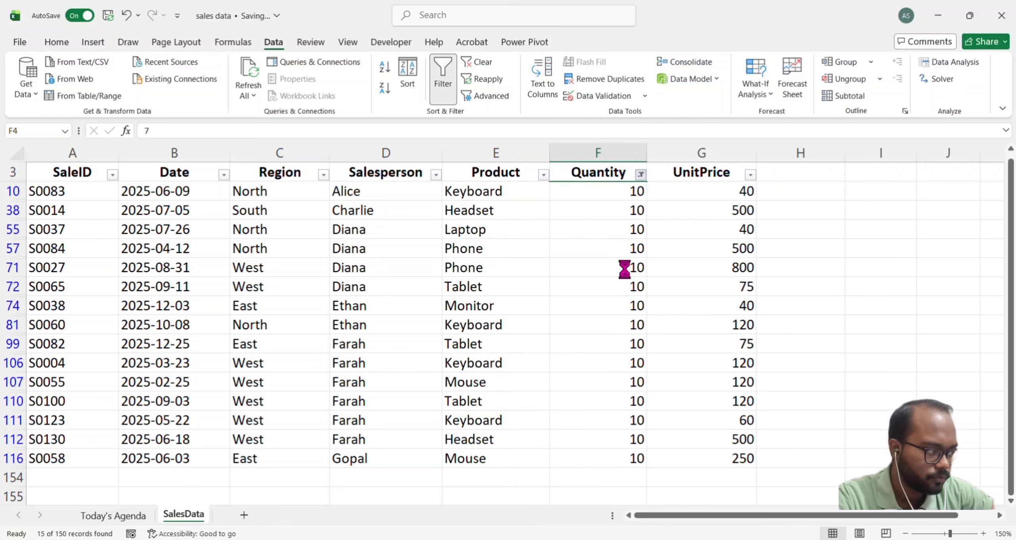
pyautogui.click(640, 175)
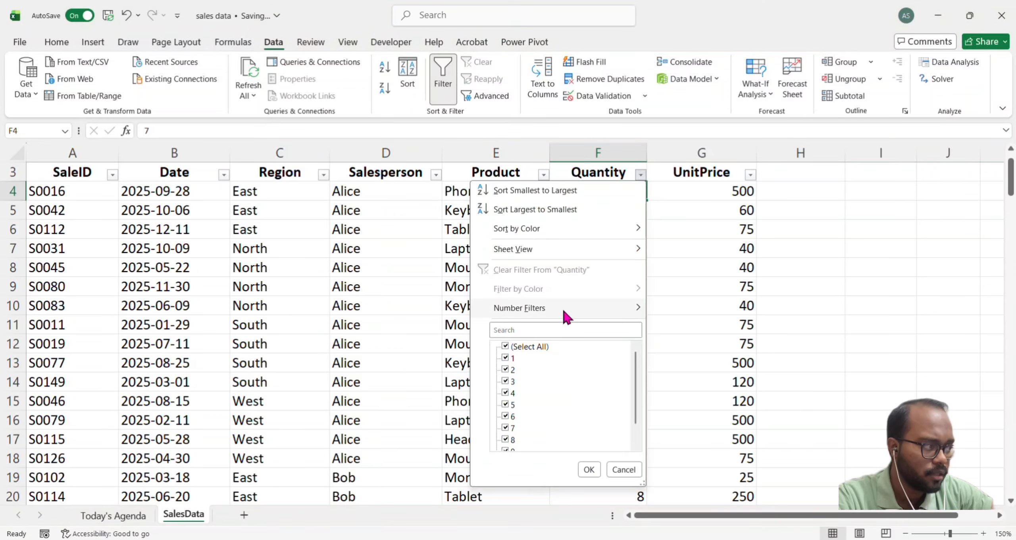
pyautogui.moveTo(590, 315)
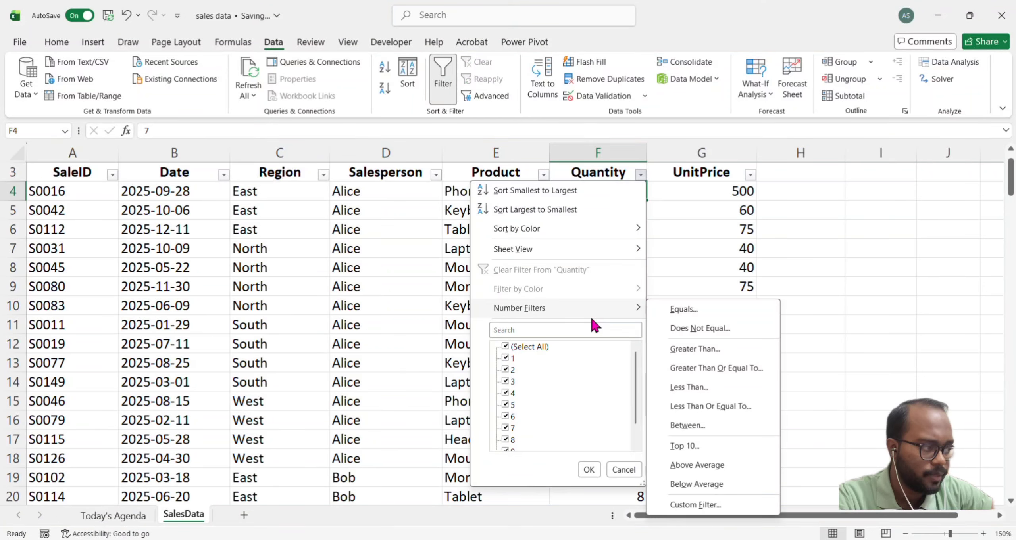
pyautogui.click(697, 466)
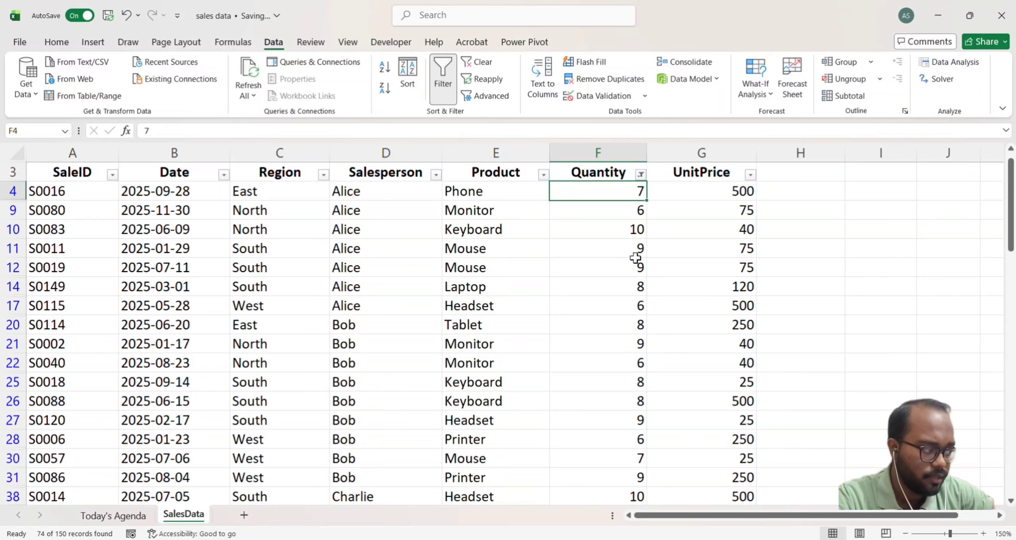
# Look through the quantities kept by the Above Average filter and clear it from the Quantity column
pyautogui.scroll(-1, 635, 217)
pyautogui.scroll(-2, 636, 216)
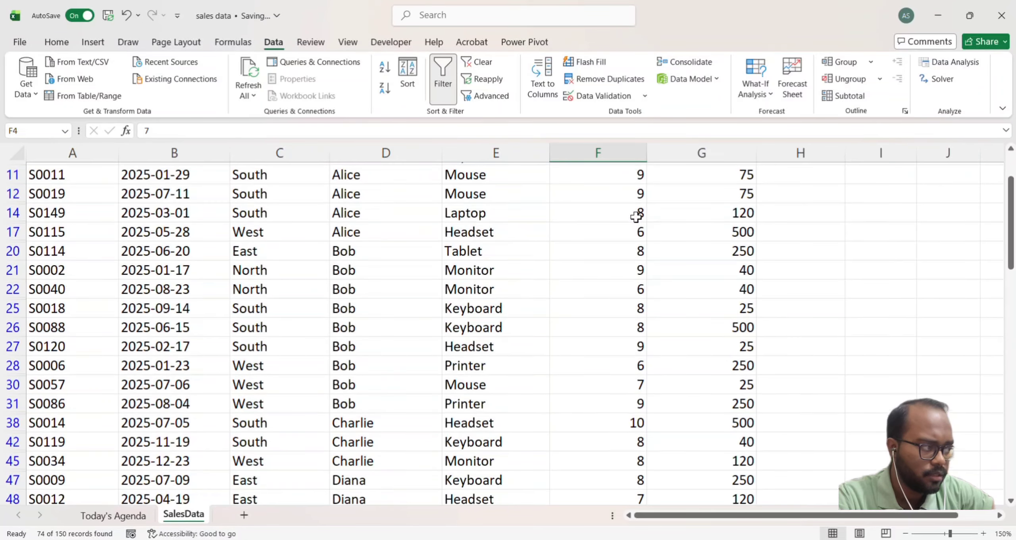
pyautogui.scroll(3, 636, 216)
pyautogui.scroll(-2, 636, 216)
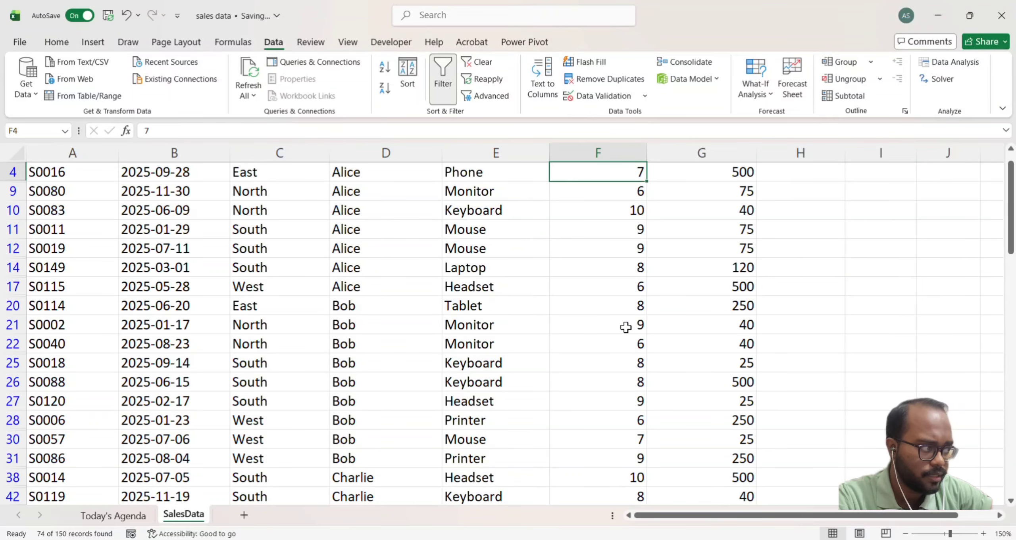
pyautogui.scroll(-1, 625, 331)
pyautogui.scroll(2, 626, 331)
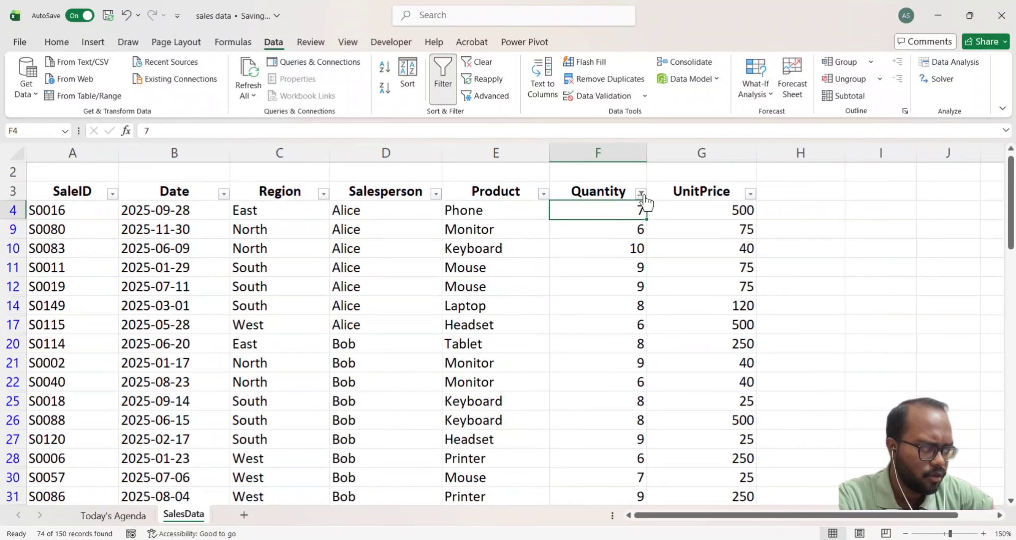
pyautogui.click(640, 194)
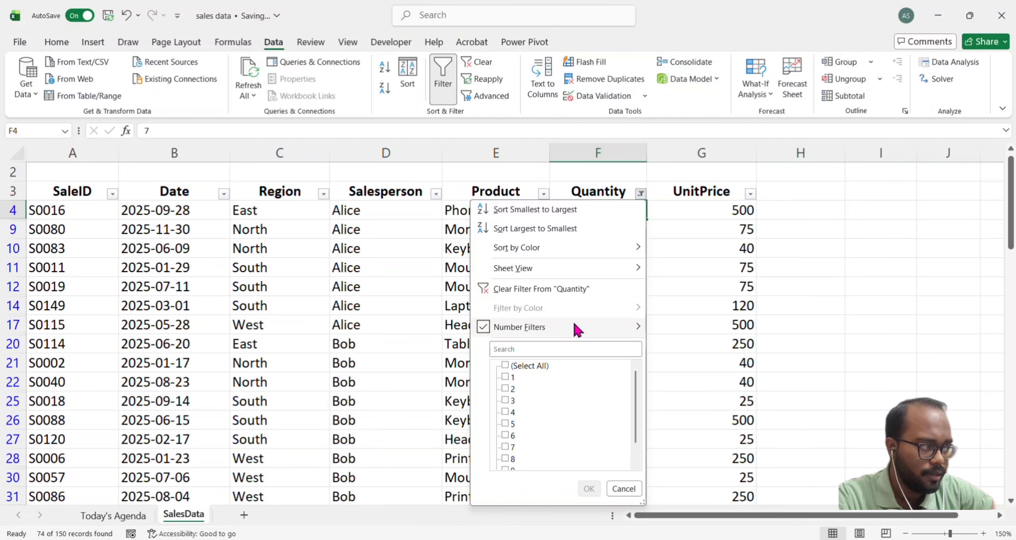
pyautogui.click(569, 287)
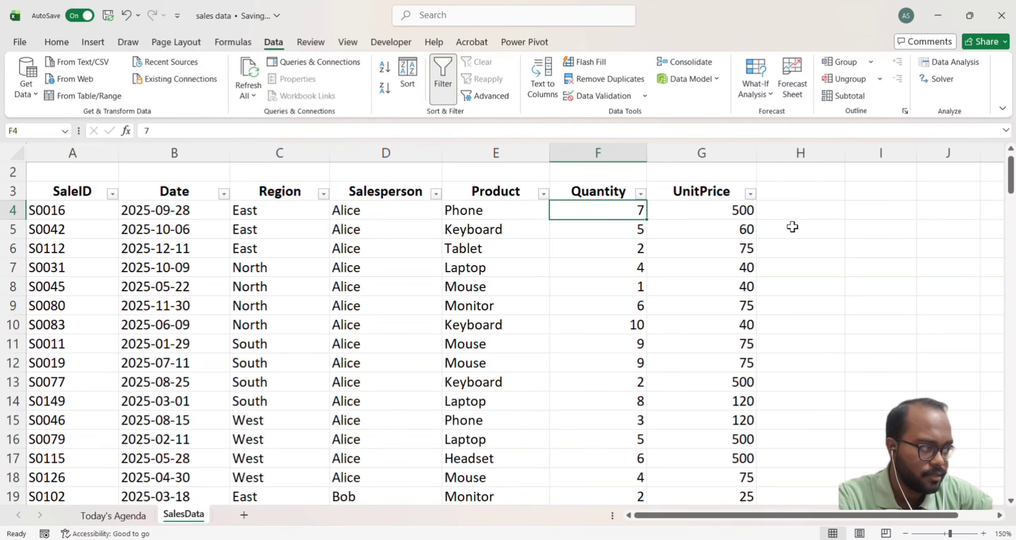
# Calculate the average of all the Quantity values in cell I4 with =AVERAGE(Quantity) and check the result
pyautogui.click(878, 214)
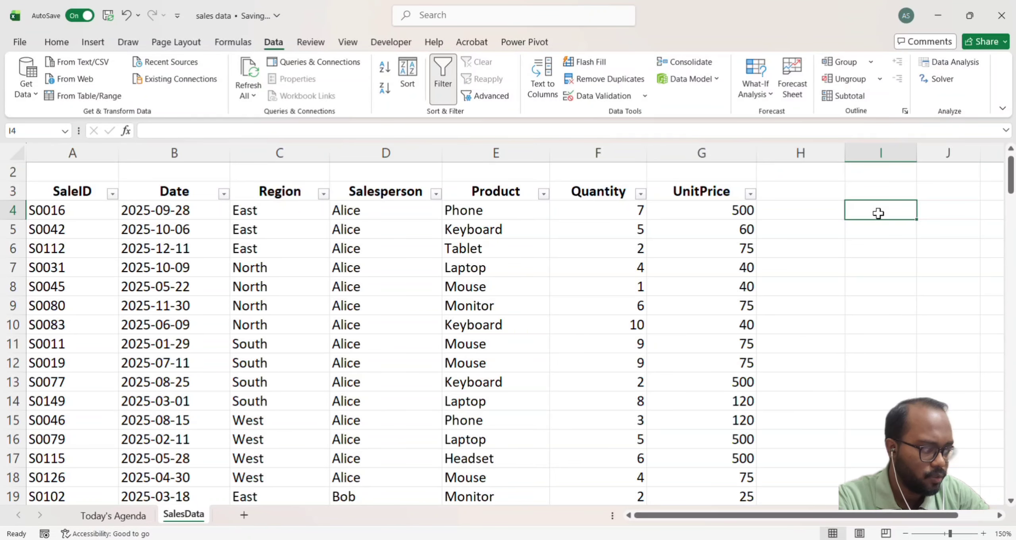
pyautogui.write('=AVERAGE')
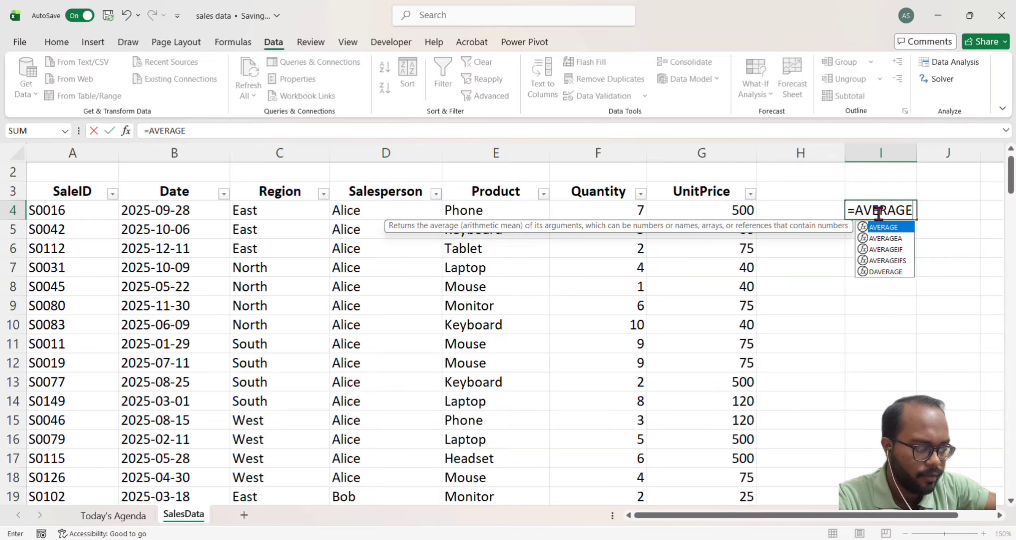
pyautogui.write('(')
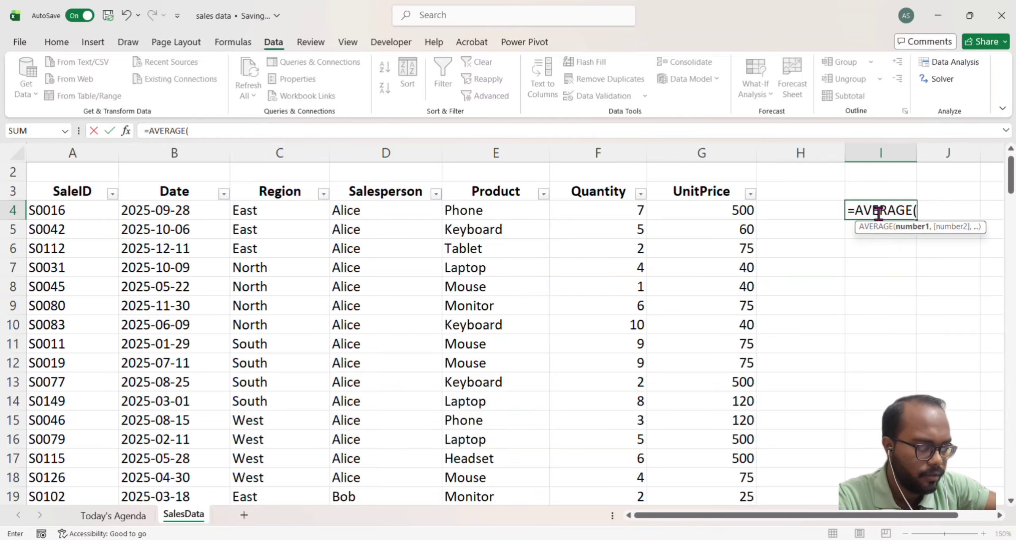
pyautogui.click(608, 214)
pyautogui.hotkey('ctrl', 'shift', 'Down')
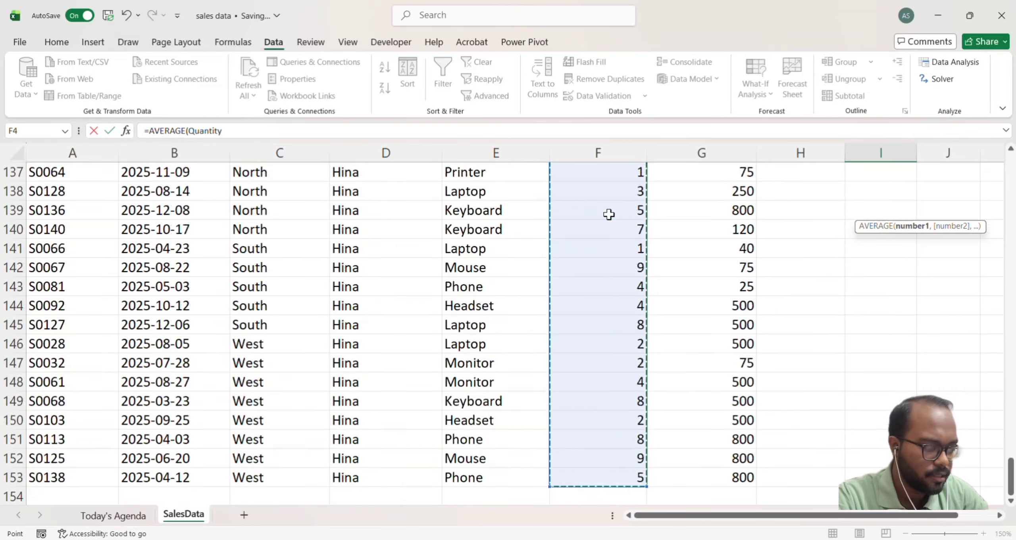
pyautogui.press('Return')
pyautogui.scroll(3, 609, 215)
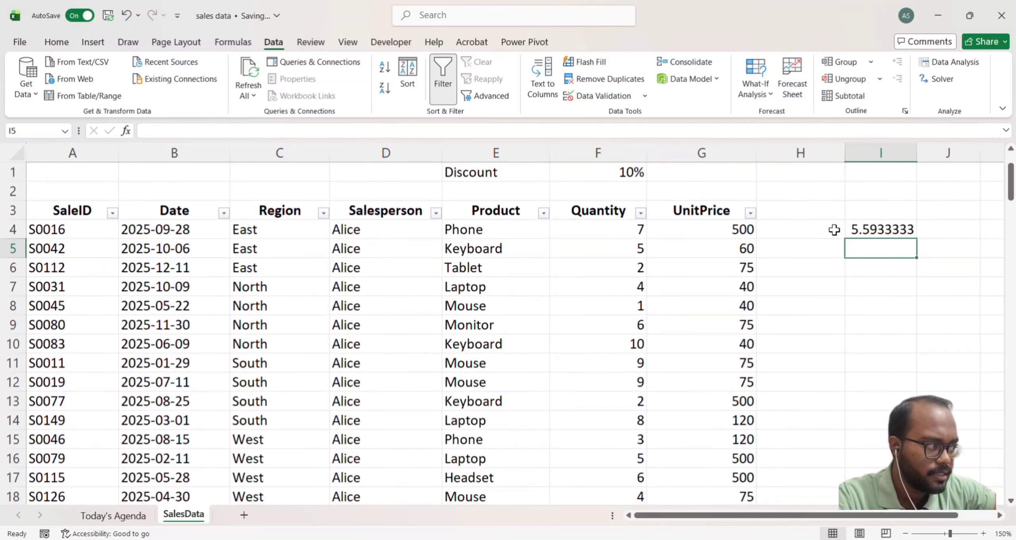
pyautogui.click(877, 232)
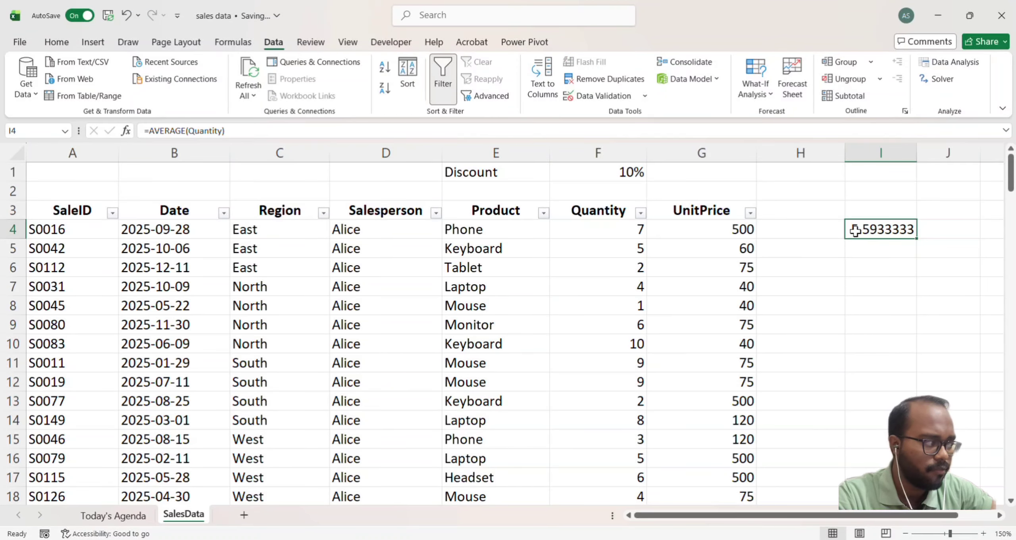
# Apply the Above Average filter to the Quantity column again to compare with the calculated average, and clear it
pyautogui.click(640, 213)
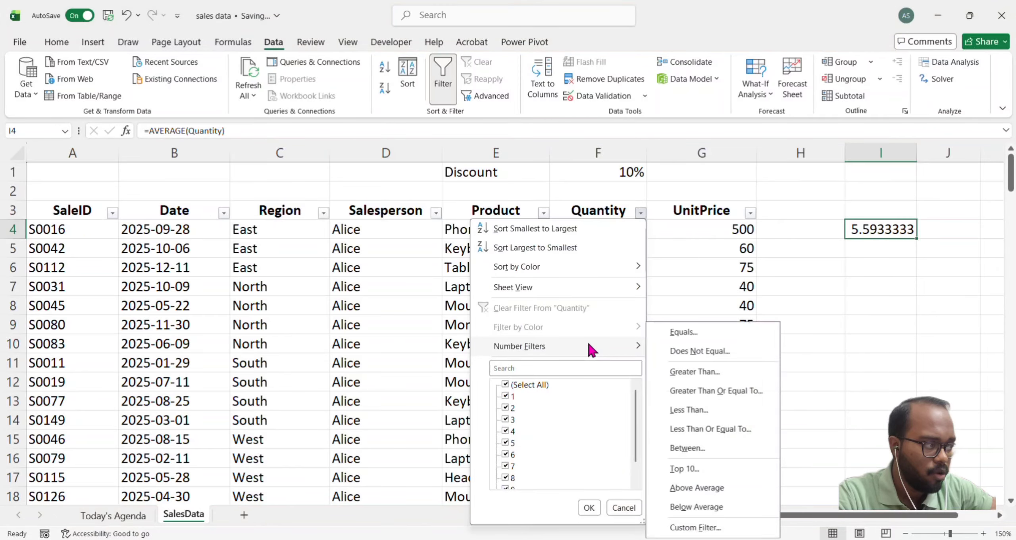
pyautogui.click(682, 489)
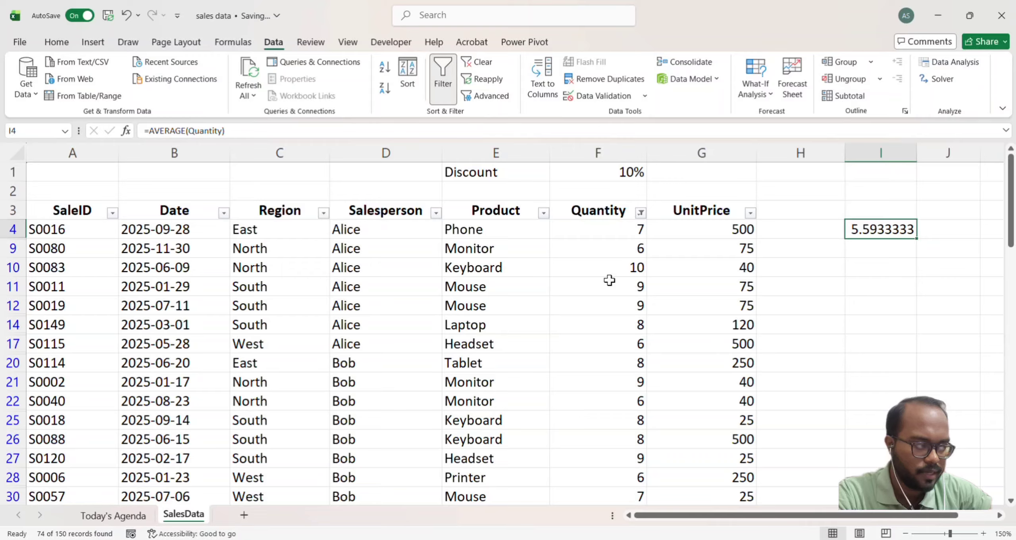
pyautogui.click(640, 215)
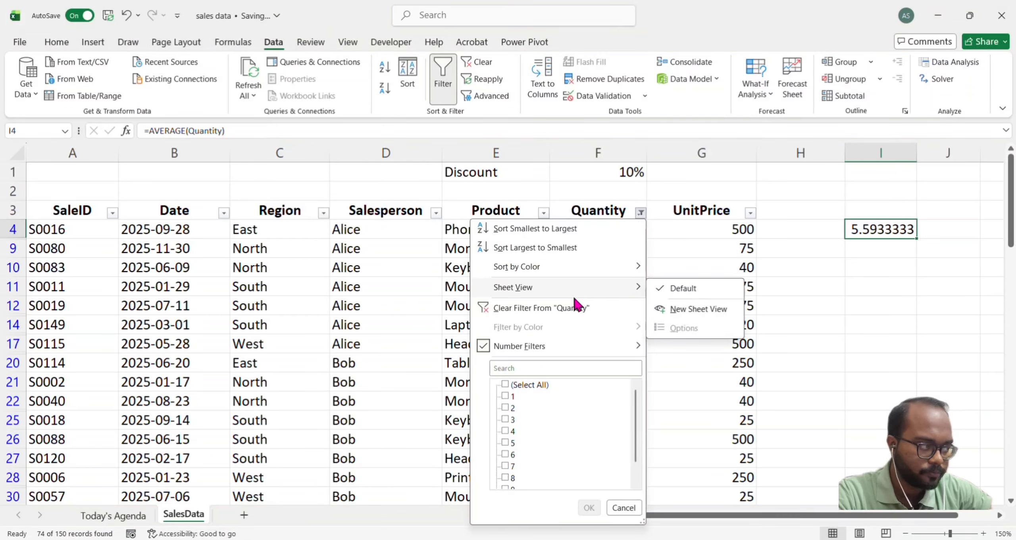
pyautogui.click(575, 313)
pyautogui.click(640, 226)
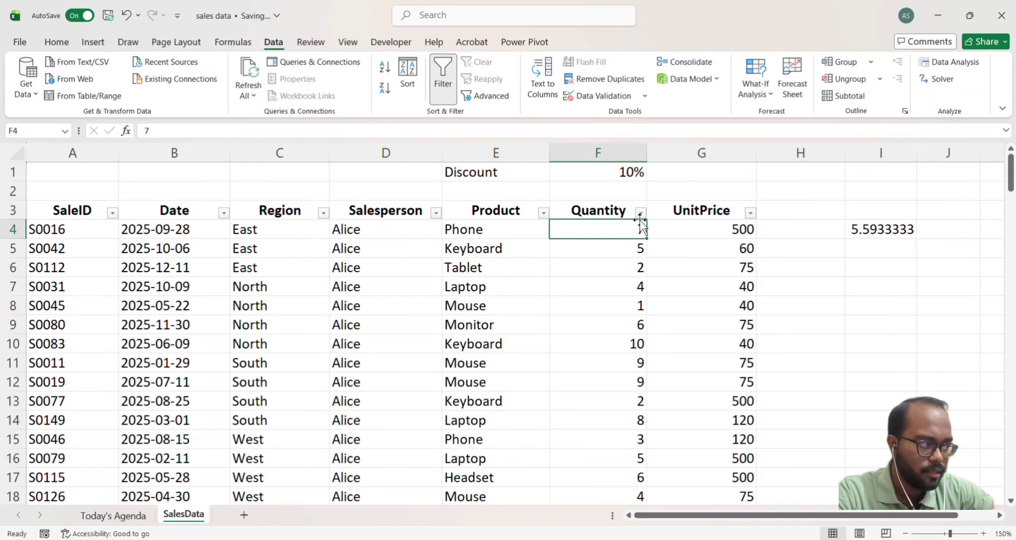
pyautogui.click(640, 214)
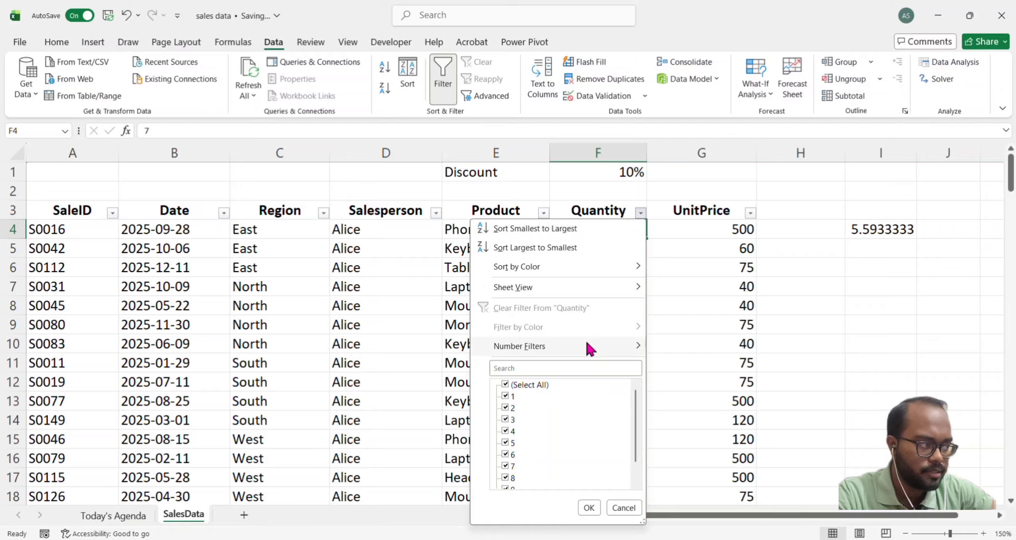
pyautogui.moveTo(590, 348)
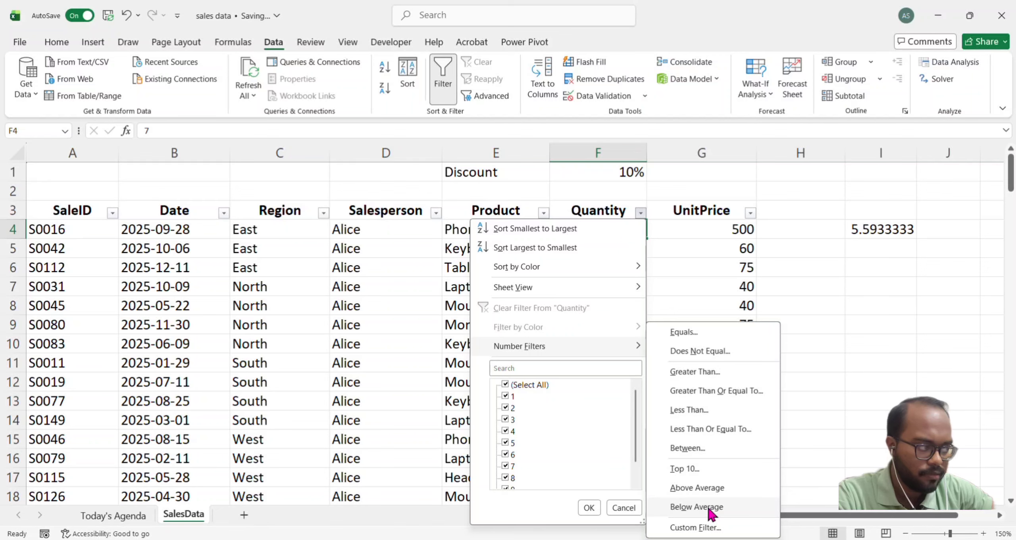
pyautogui.click(391, 244)
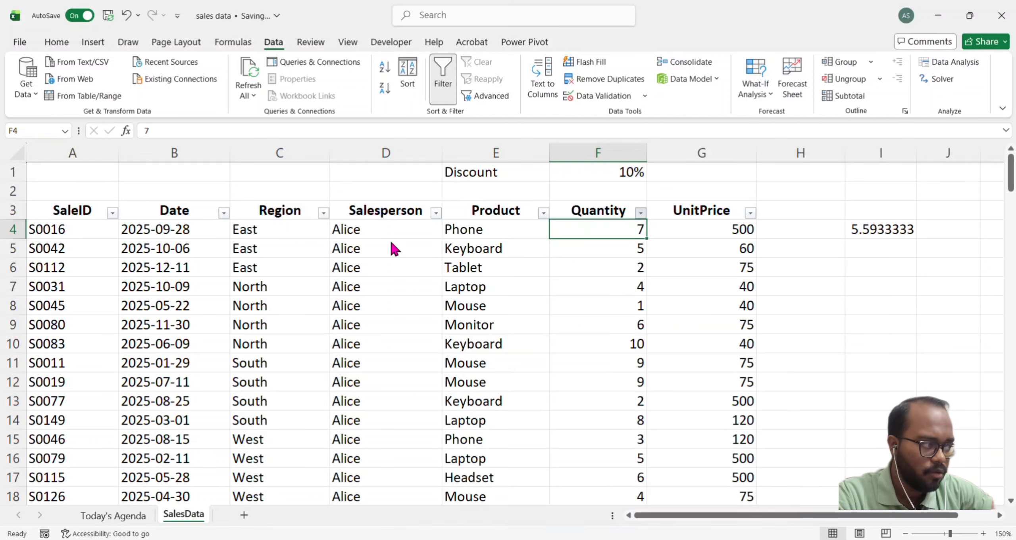
# On the Today's Agenda sheet, fill cell A2 of the filtering topic with green
pyautogui.click(115, 516)
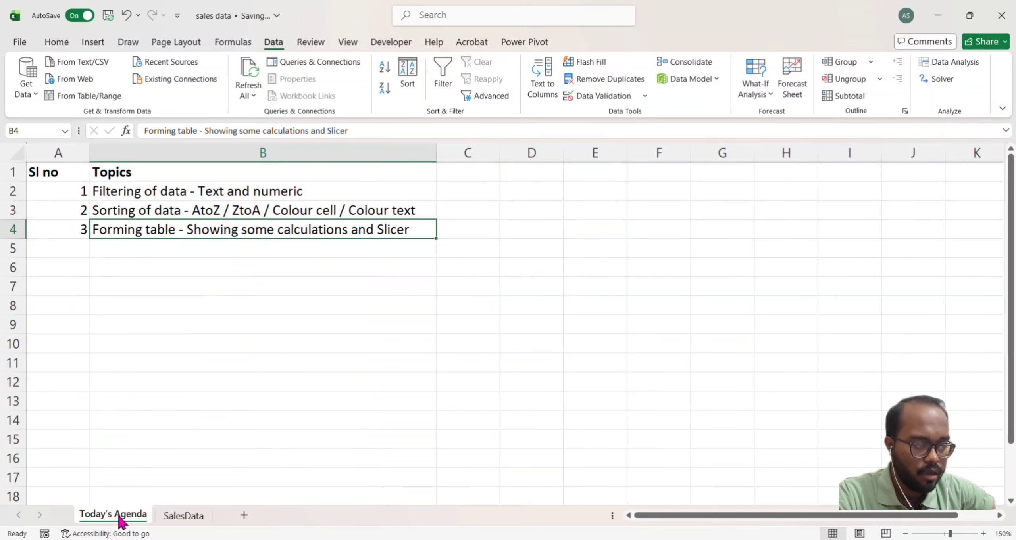
pyautogui.click(68, 196)
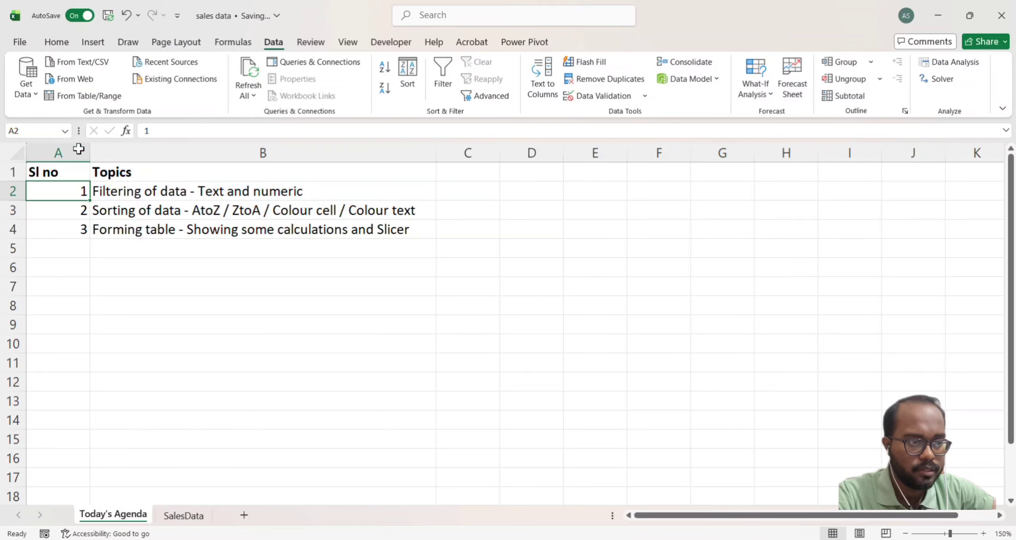
pyautogui.click(55, 42)
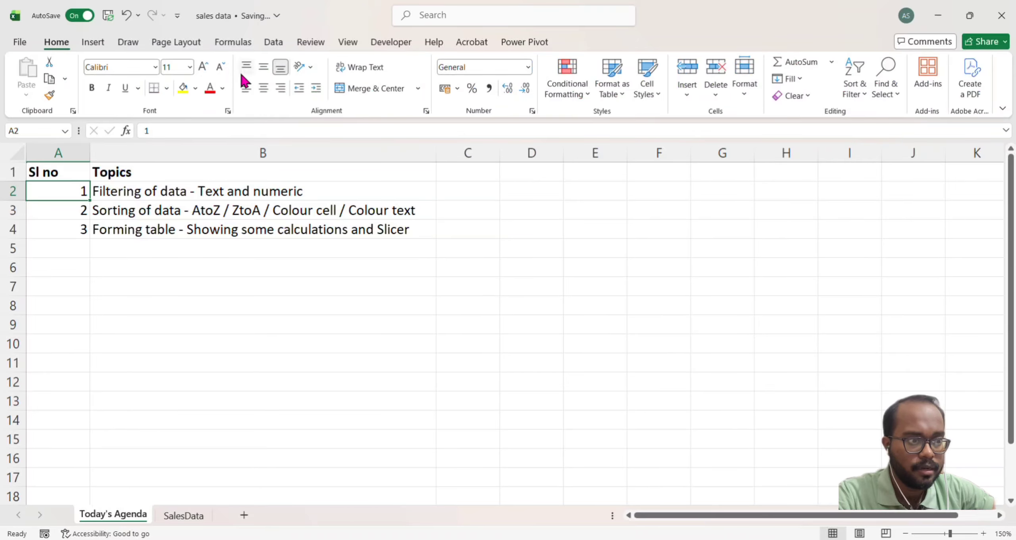
pyautogui.click(195, 89)
pyautogui.click(273, 287)
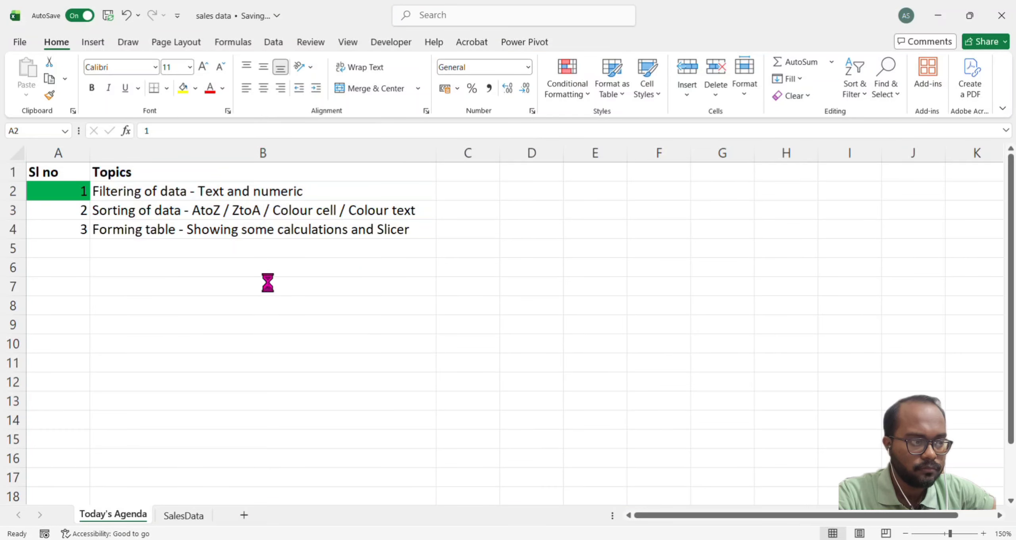
# On the SalesData sheet, sort the data by Region from A to Z and look through the sorted rows
pyautogui.click(186, 516)
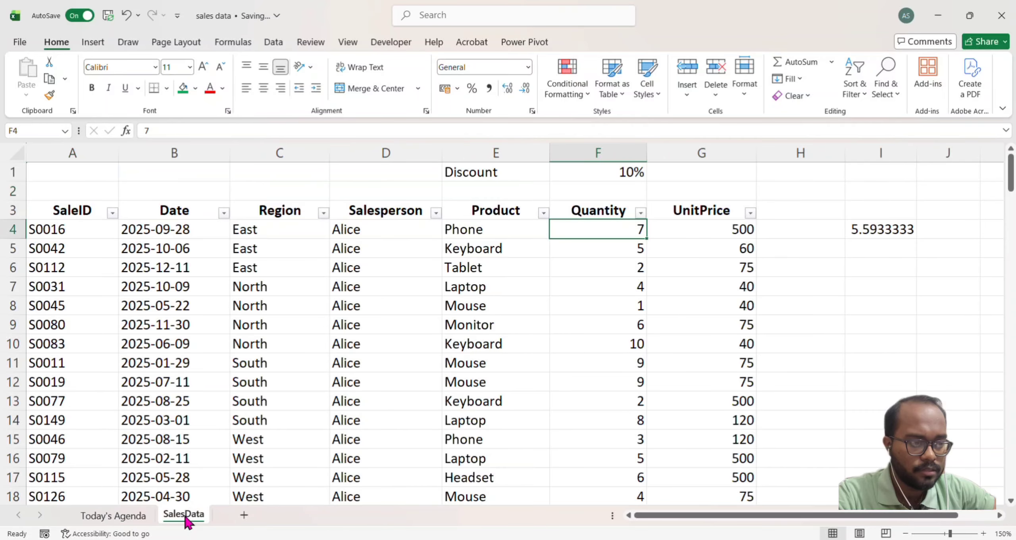
pyautogui.click(344, 243)
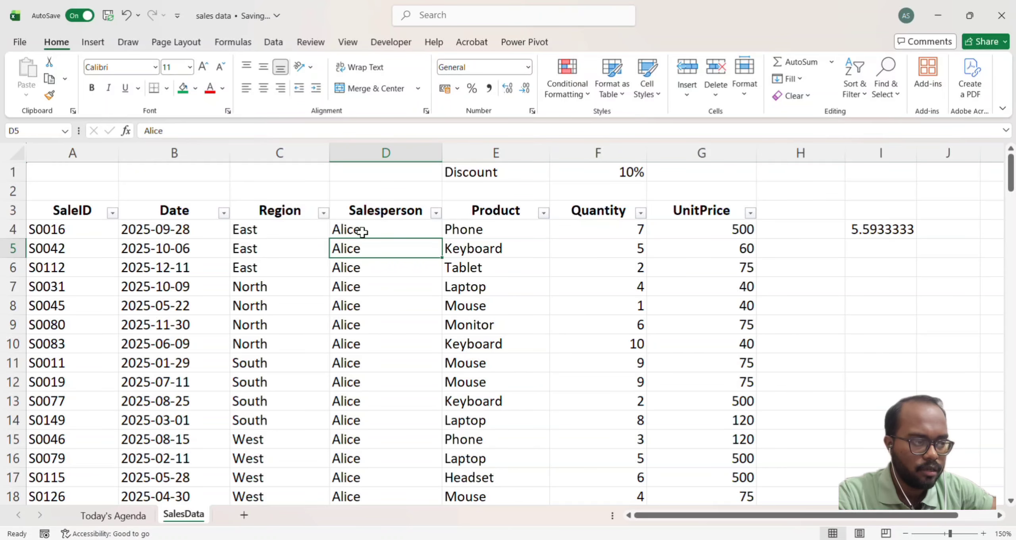
pyautogui.click(274, 48)
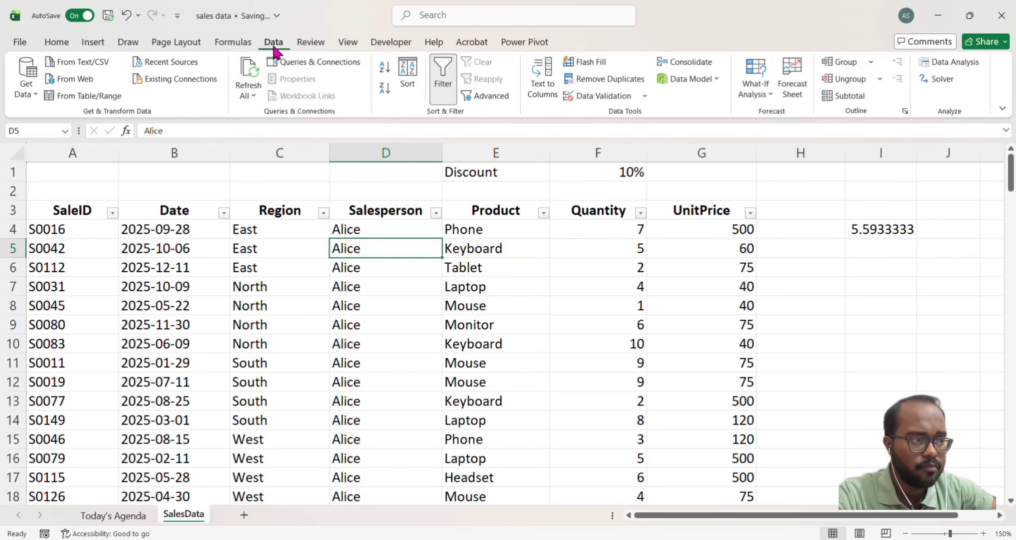
pyautogui.click(324, 213)
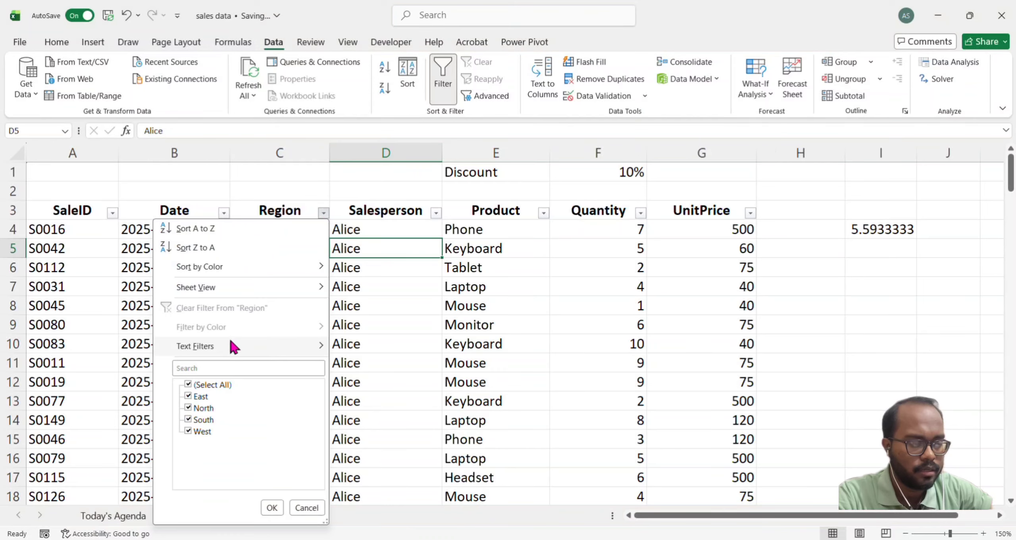
pyautogui.click(228, 232)
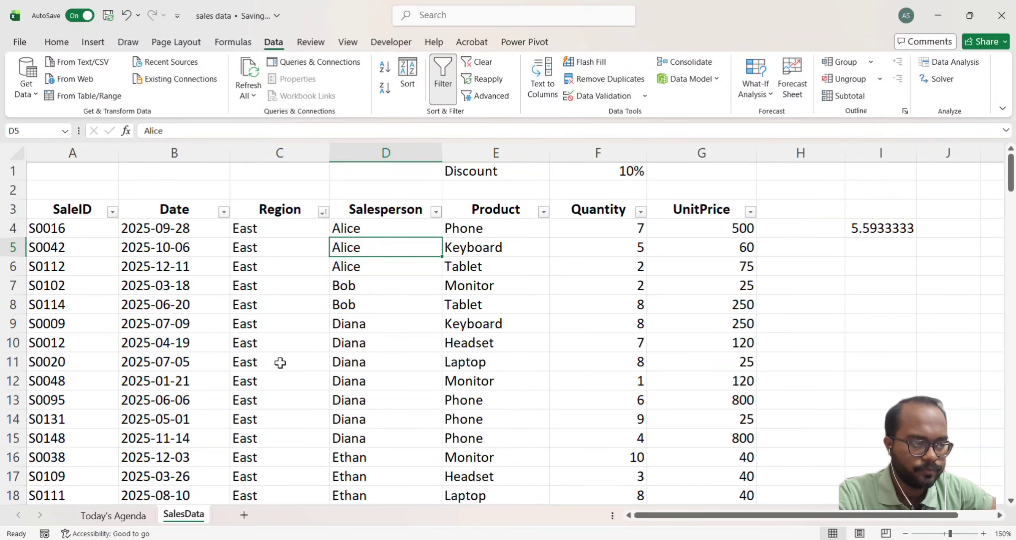
pyautogui.scroll(-20, 280, 362)
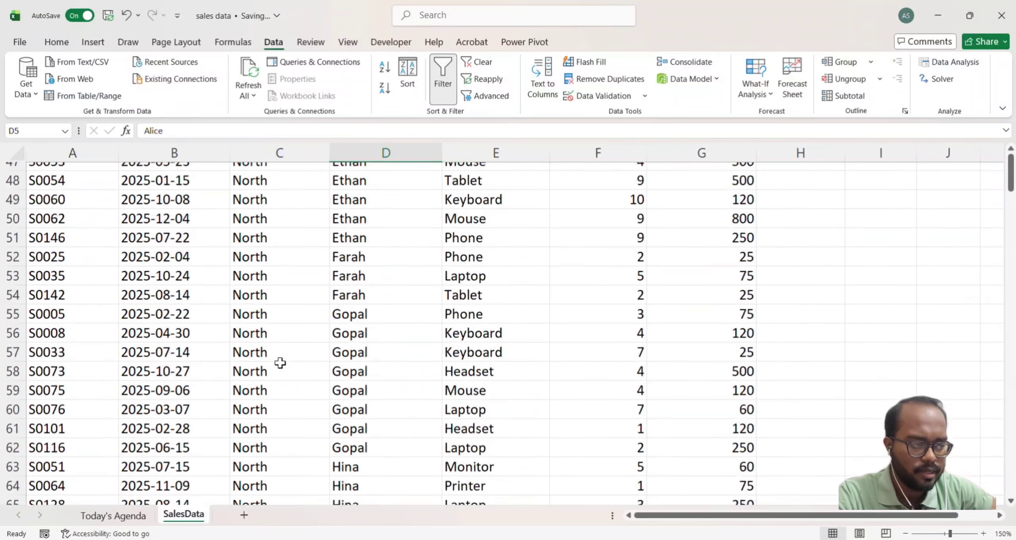
pyautogui.scroll(-3, 280, 363)
pyautogui.scroll(-13, 281, 363)
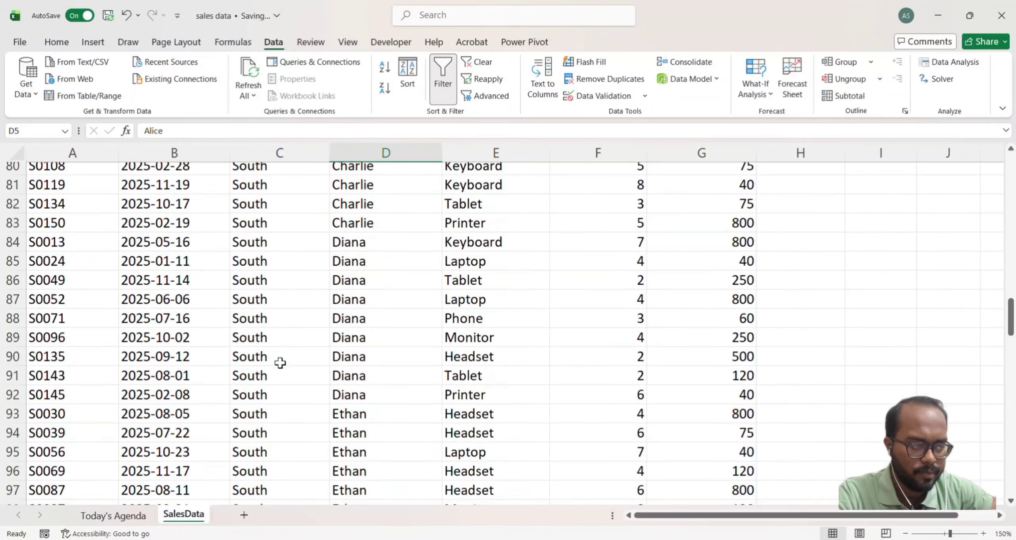
pyautogui.scroll(17, 280, 363)
pyautogui.scroll(20, 280, 363)
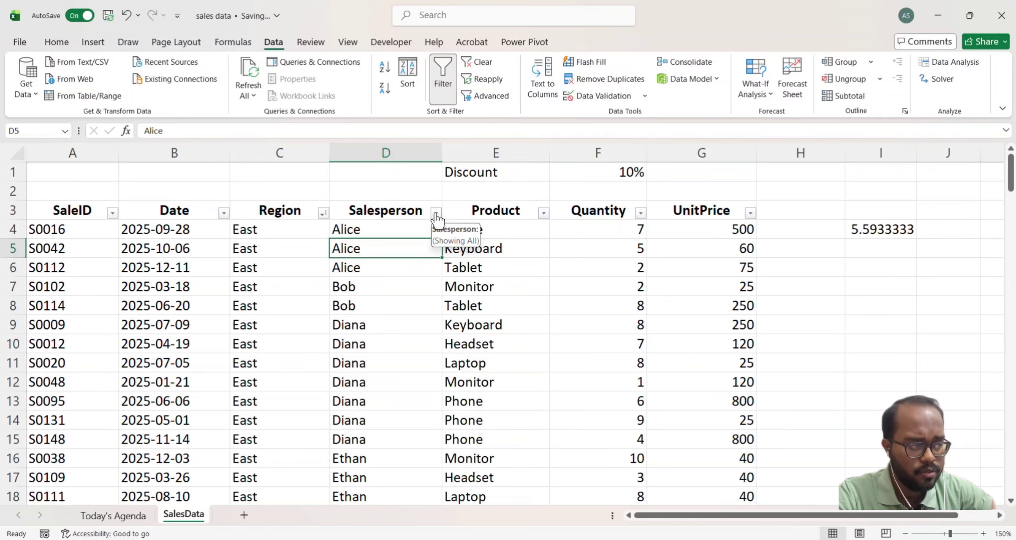
# Sort the sales data by Salesperson from Z to A and look through the sorted rows
pyautogui.click(436, 214)
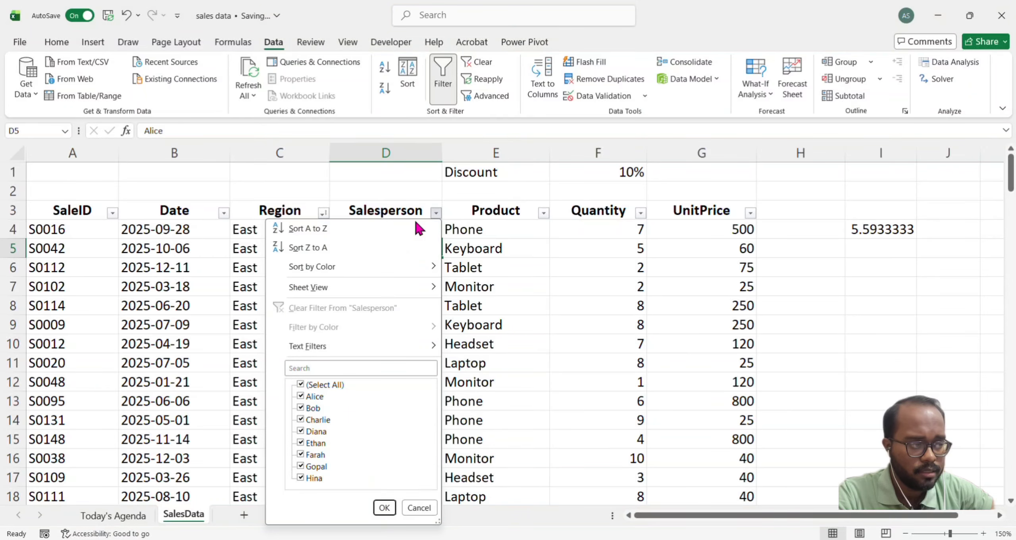
pyautogui.click(342, 250)
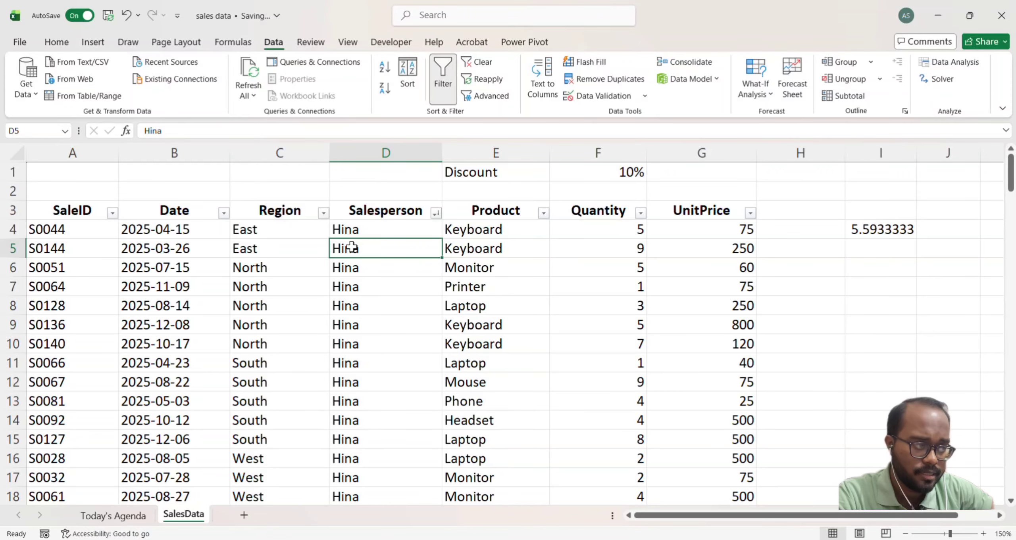
pyautogui.scroll(-1, 361, 289)
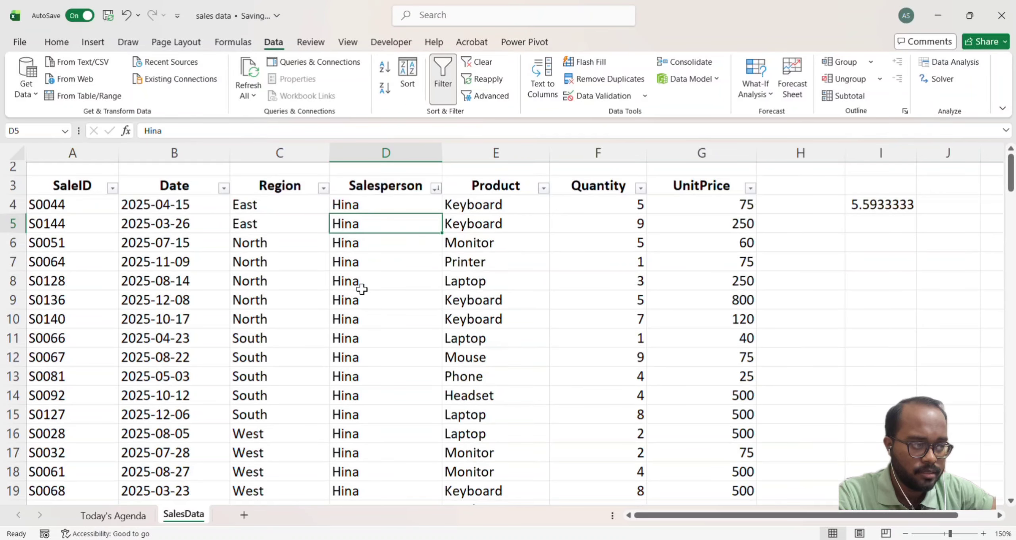
pyautogui.scroll(-6, 361, 289)
pyautogui.scroll(-6, 352, 371)
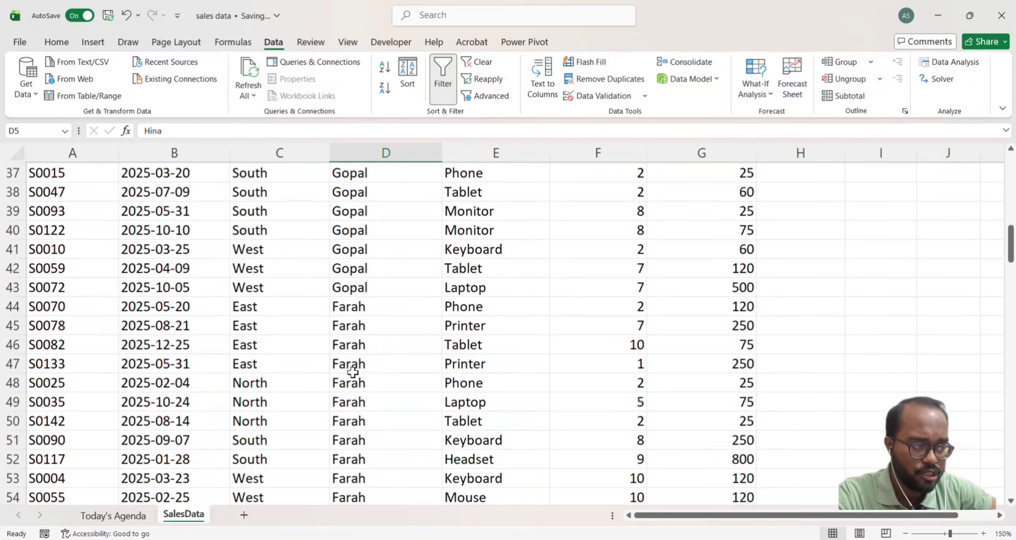
pyautogui.scroll(12, 353, 324)
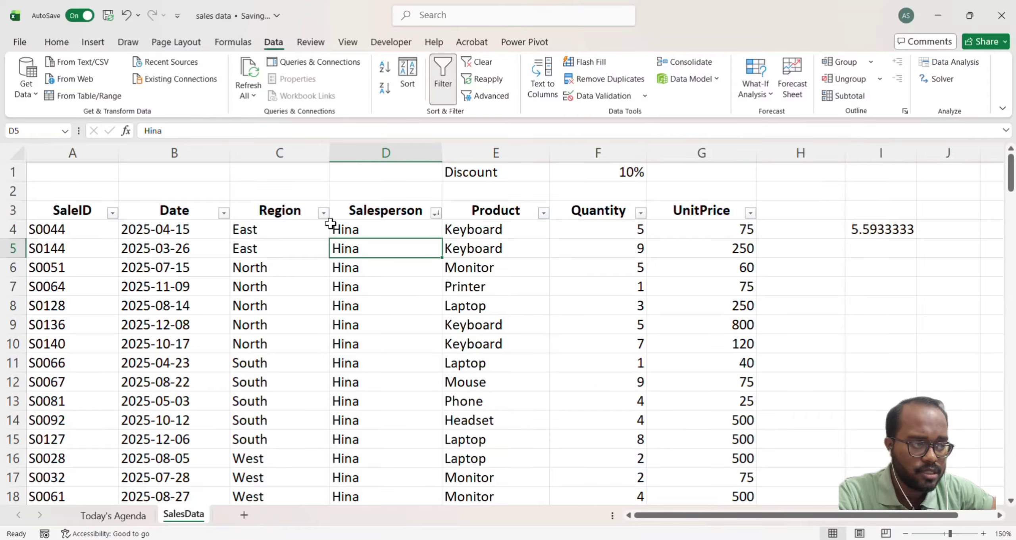
# Add a Region A to Z sort level, move it above the Salesperson Z to A level, and apply the two-level sort
pyautogui.click(411, 75)
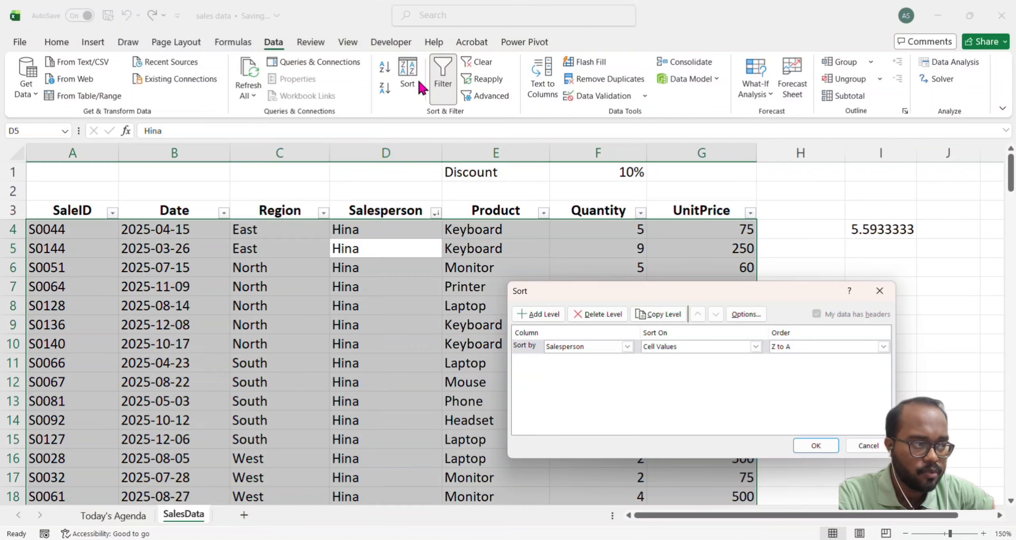
pyautogui.click(539, 315)
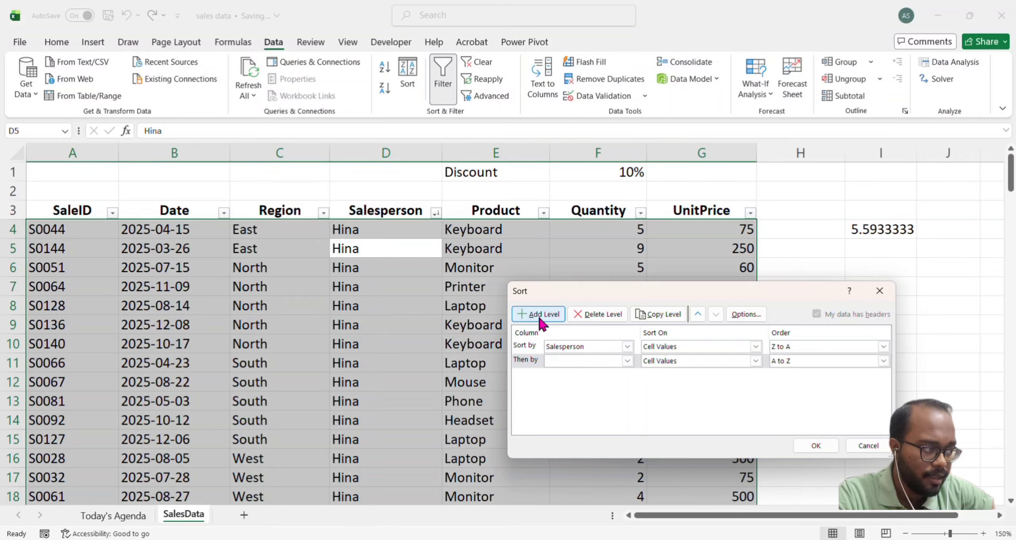
pyautogui.click(628, 360)
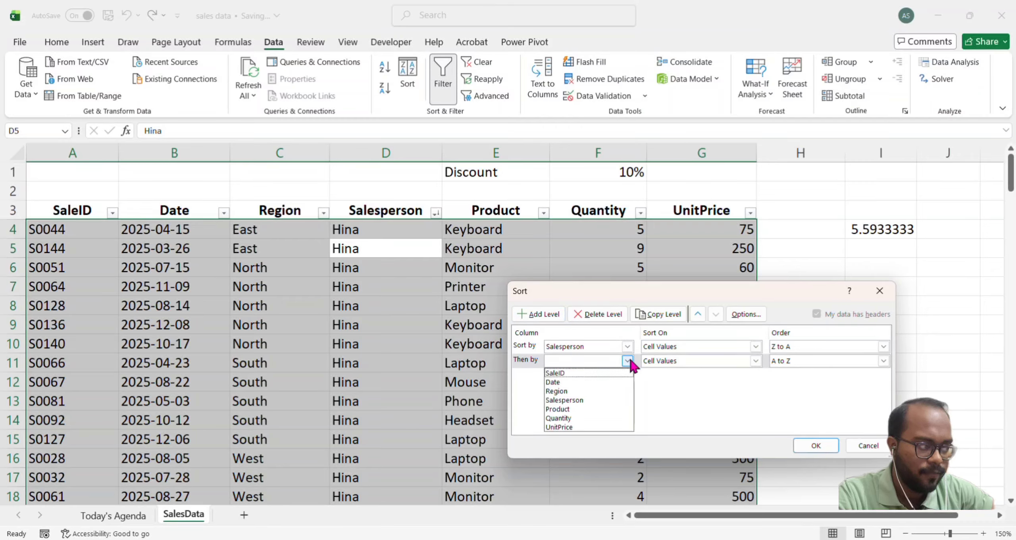
pyautogui.click(598, 391)
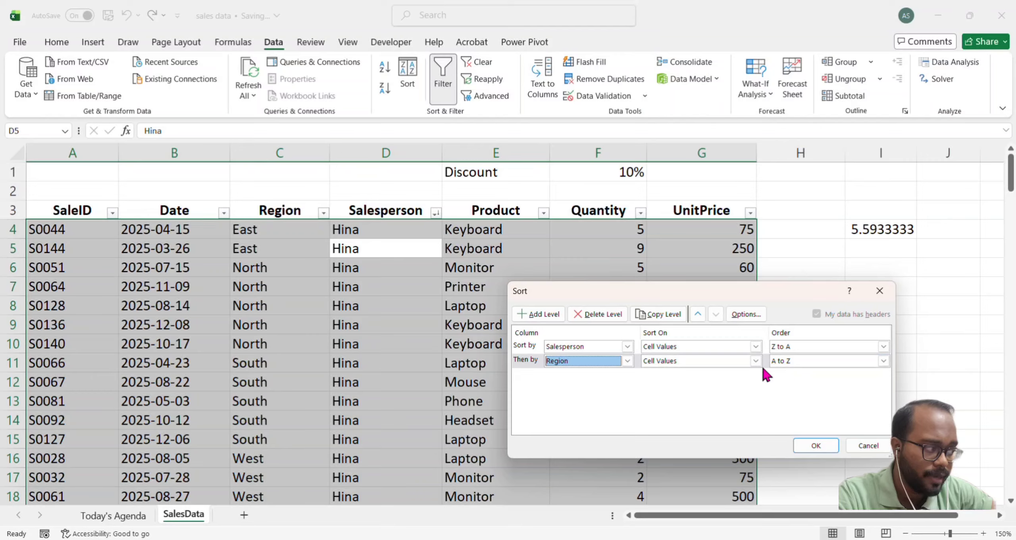
pyautogui.click(525, 361)
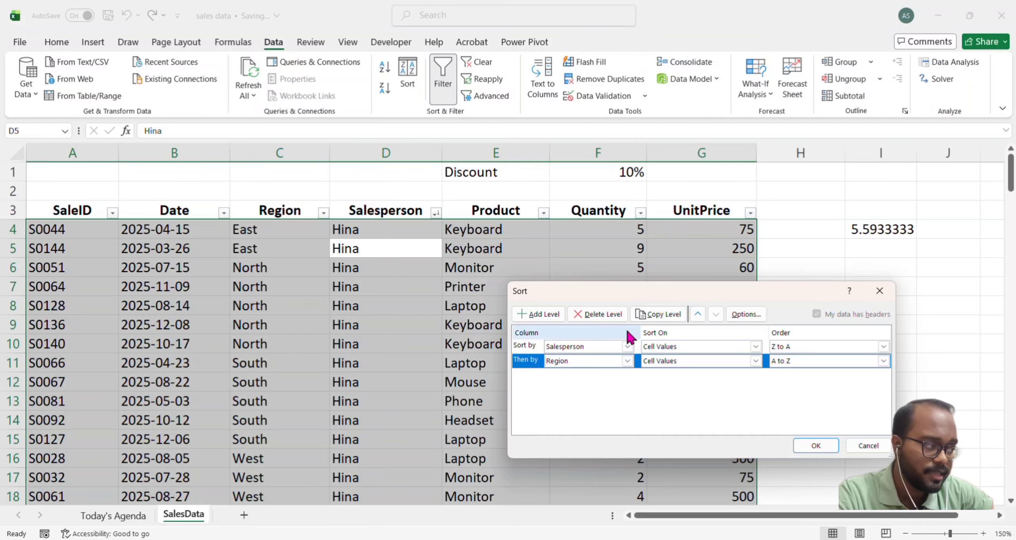
pyautogui.click(698, 315)
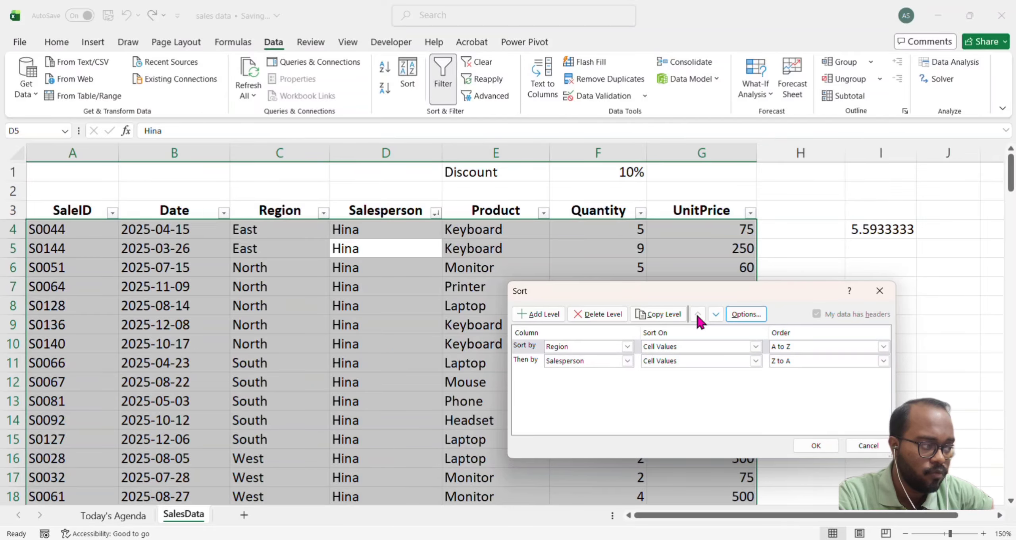
pyautogui.click(814, 445)
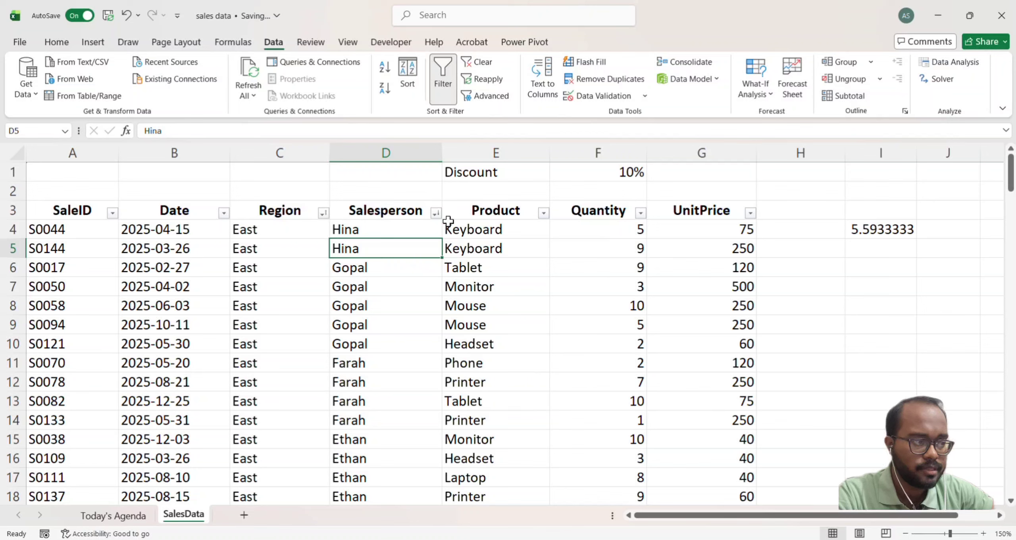
# Add a Quantity level ordered Largest to Smallest to the custom sort of the sales data
pyautogui.click(306, 230)
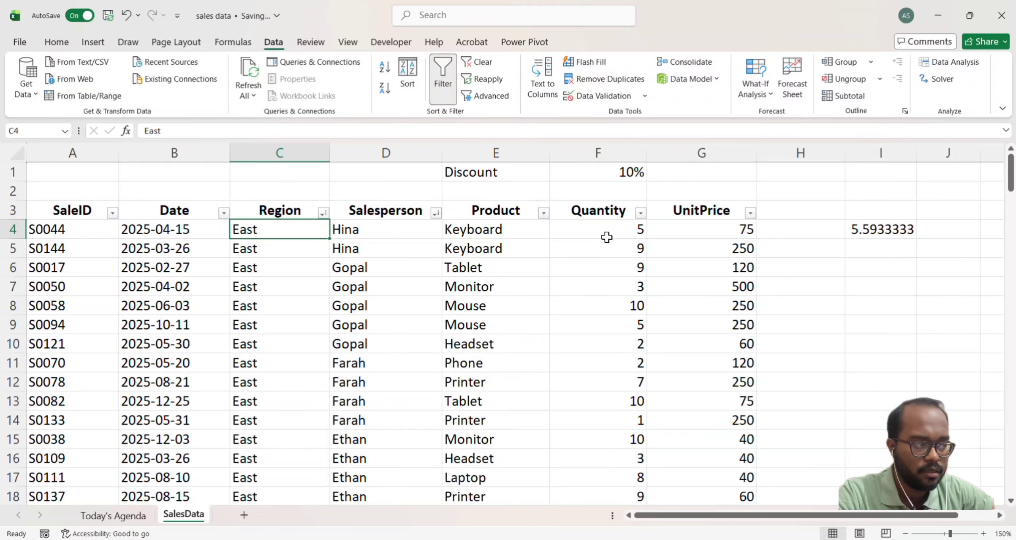
pyautogui.click(409, 80)
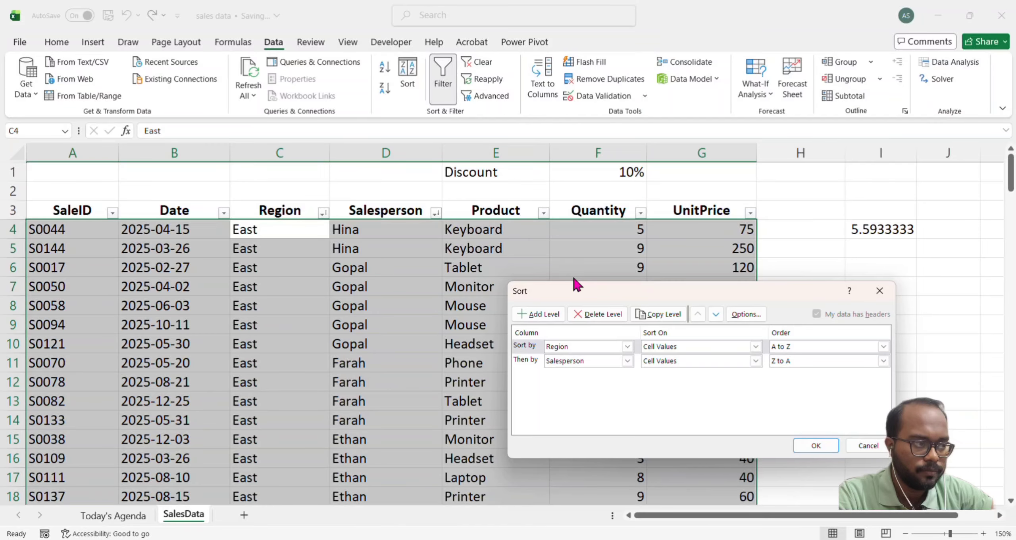
pyautogui.click(545, 315)
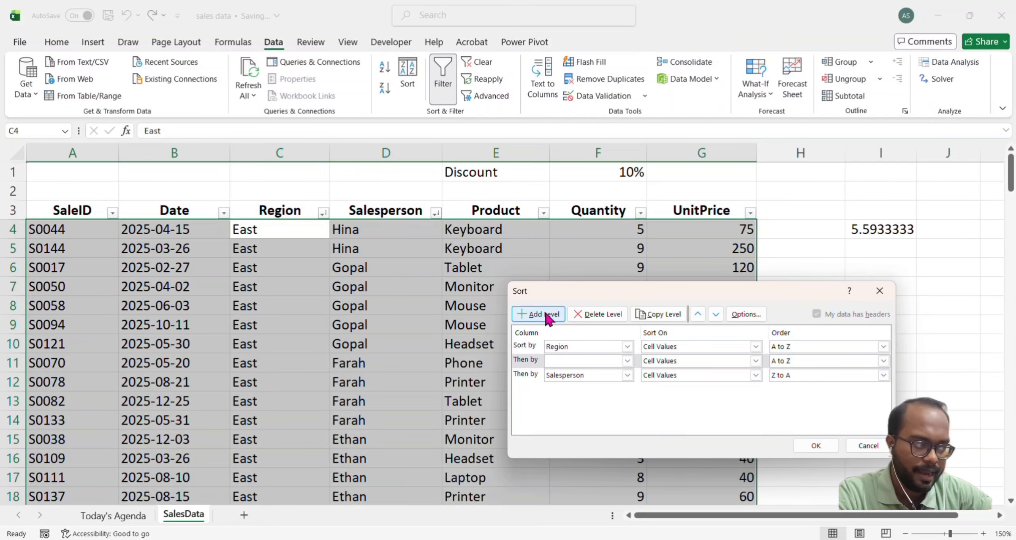
pyautogui.click(626, 361)
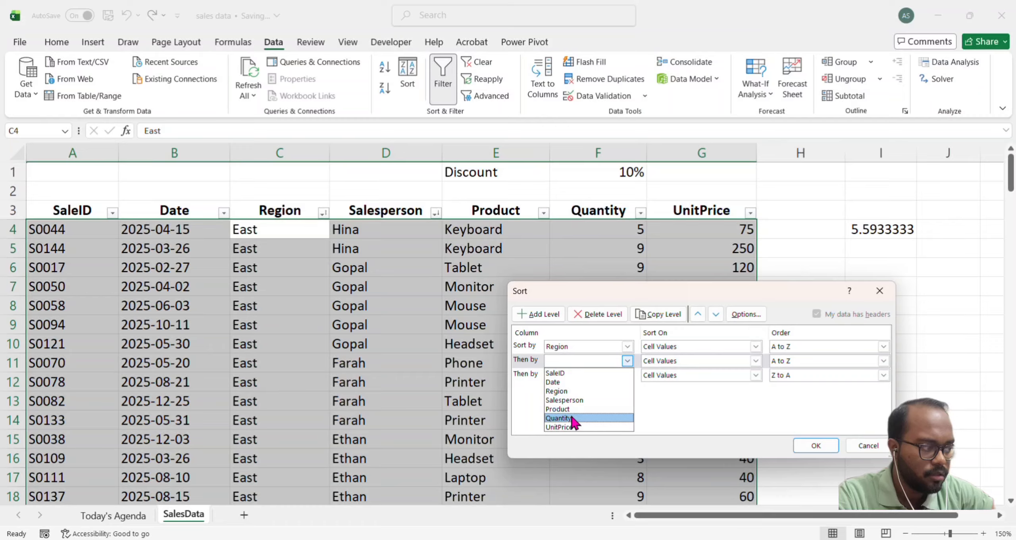
pyautogui.click(571, 417)
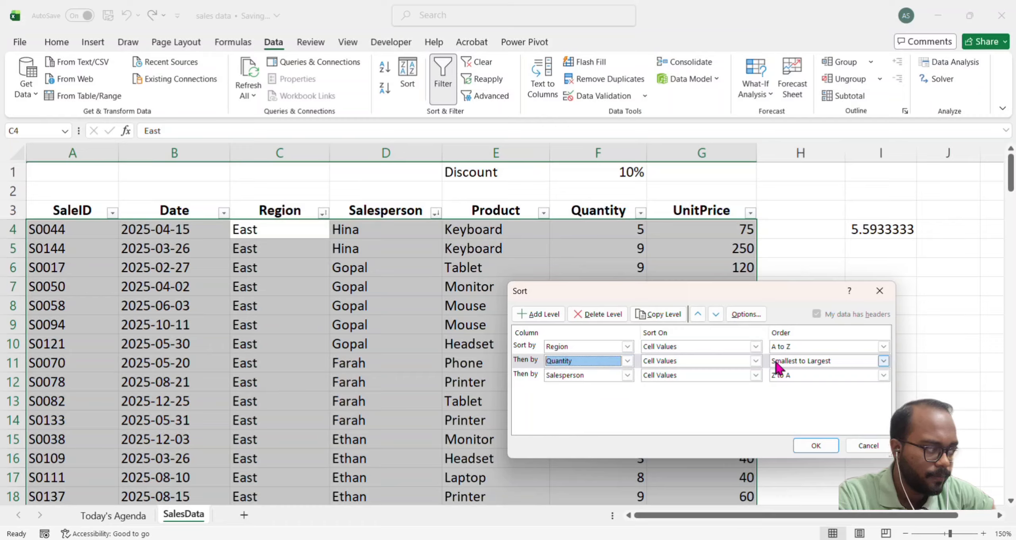
pyautogui.click(885, 361)
pyautogui.click(883, 361)
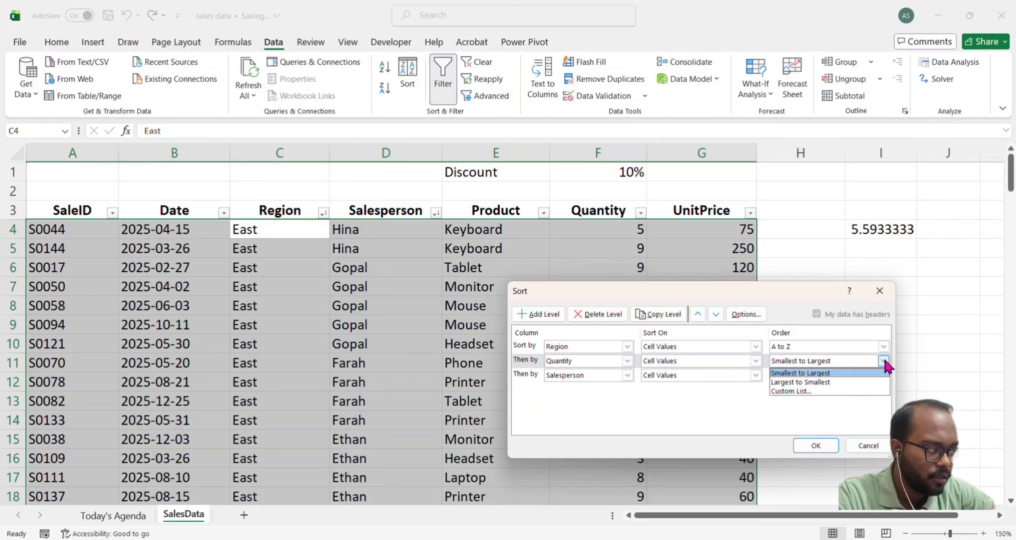
pyautogui.click(816, 382)
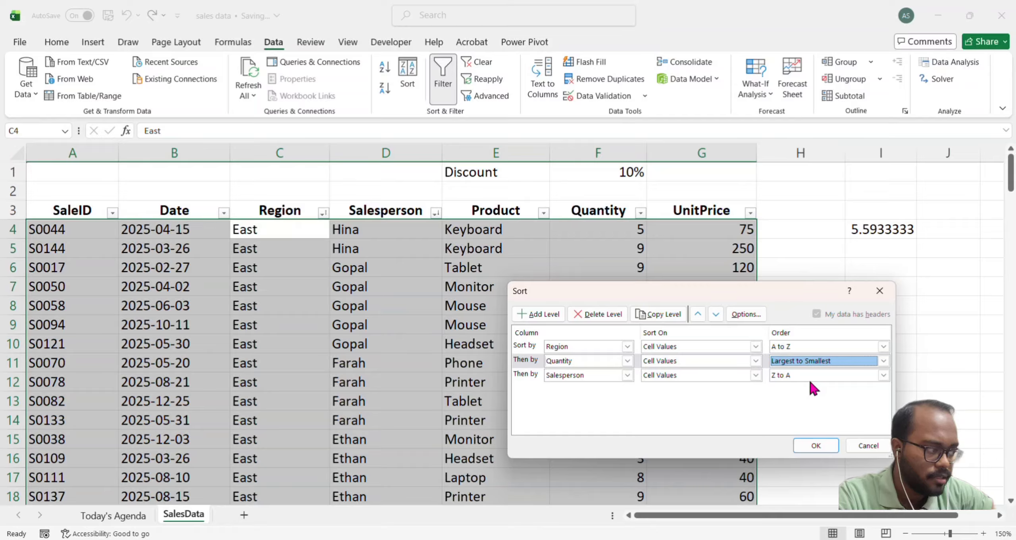
# Move the Quantity sort level below Salesperson and apply the three-level sort
pyautogui.click(532, 360)
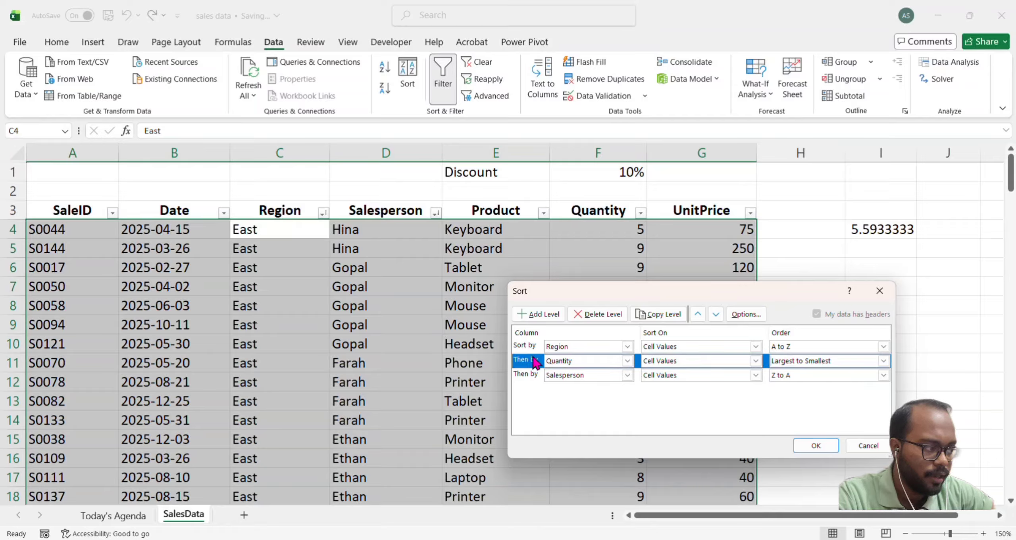
pyautogui.click(715, 315)
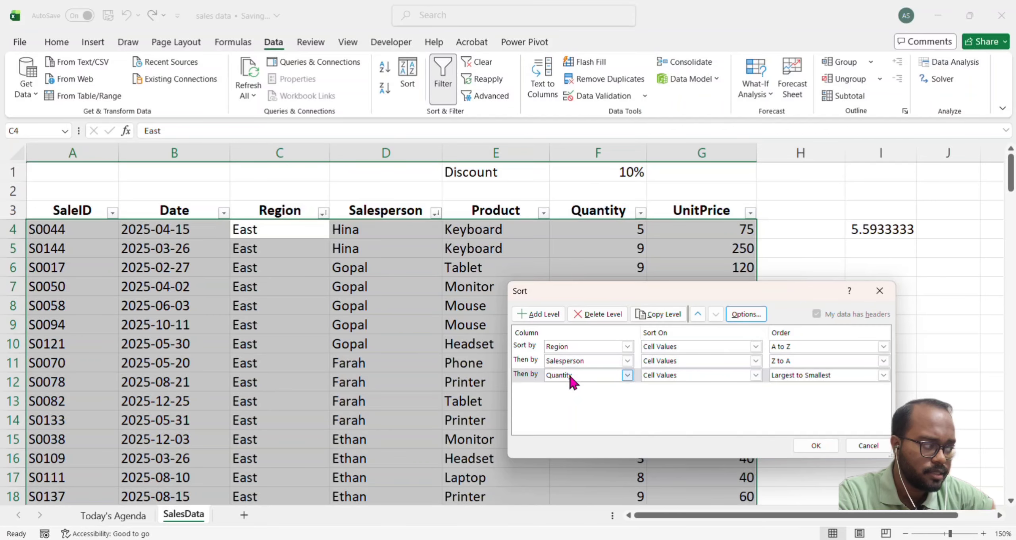
pyautogui.click(813, 448)
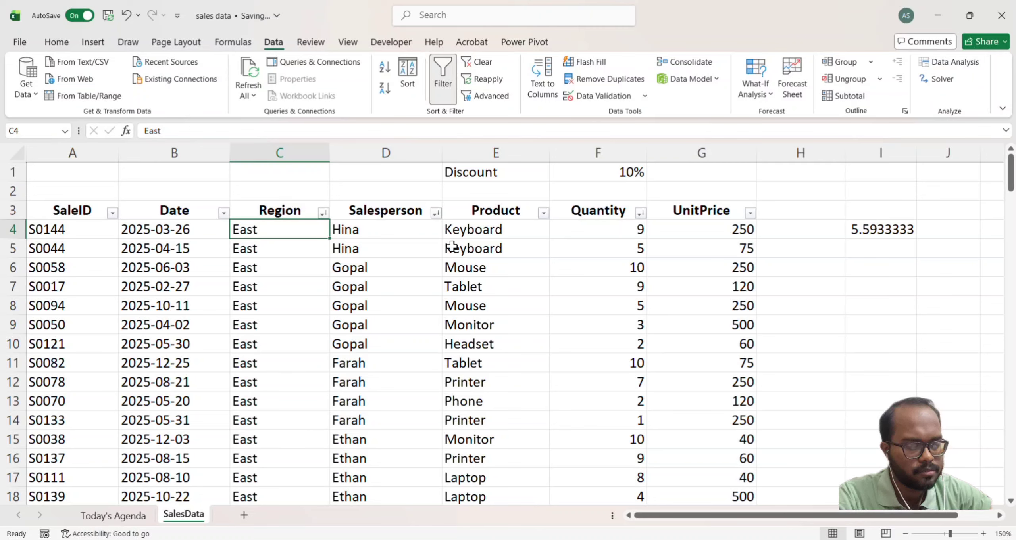
# Highlight all UnitPrice values greater than 200 using conditional formatting with Light Red Fill with Dark Red Text
pyautogui.click(471, 246)
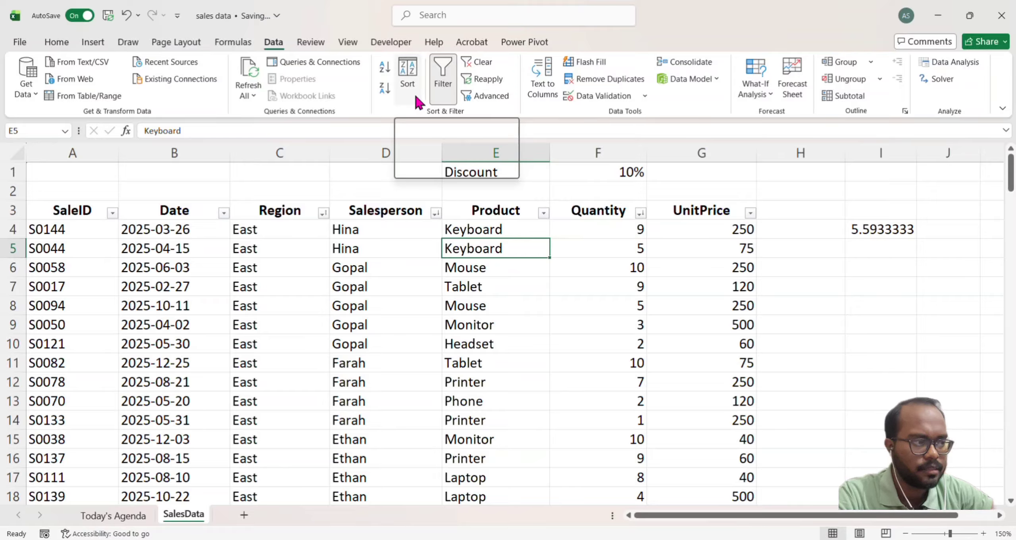
pyautogui.click(56, 42)
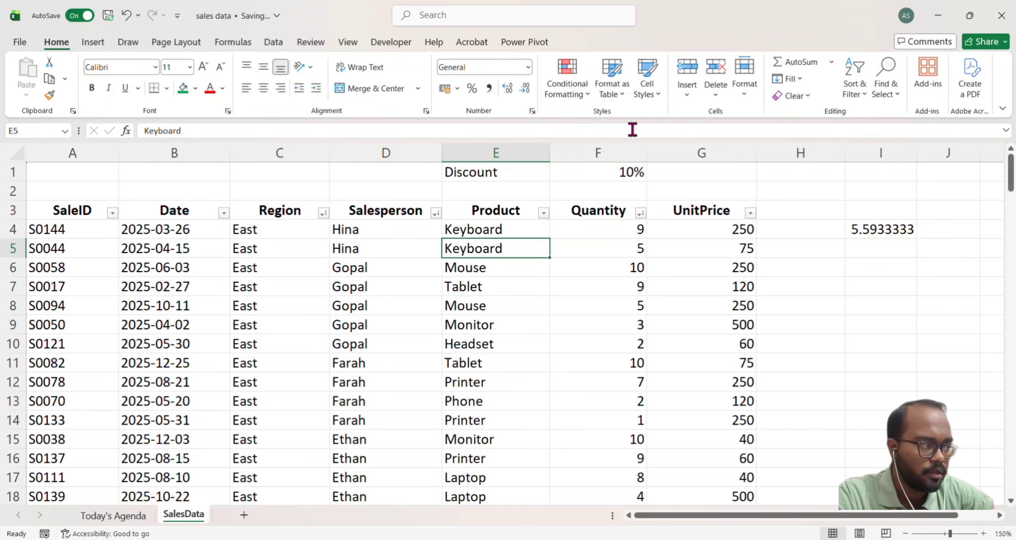
pyautogui.click(692, 230)
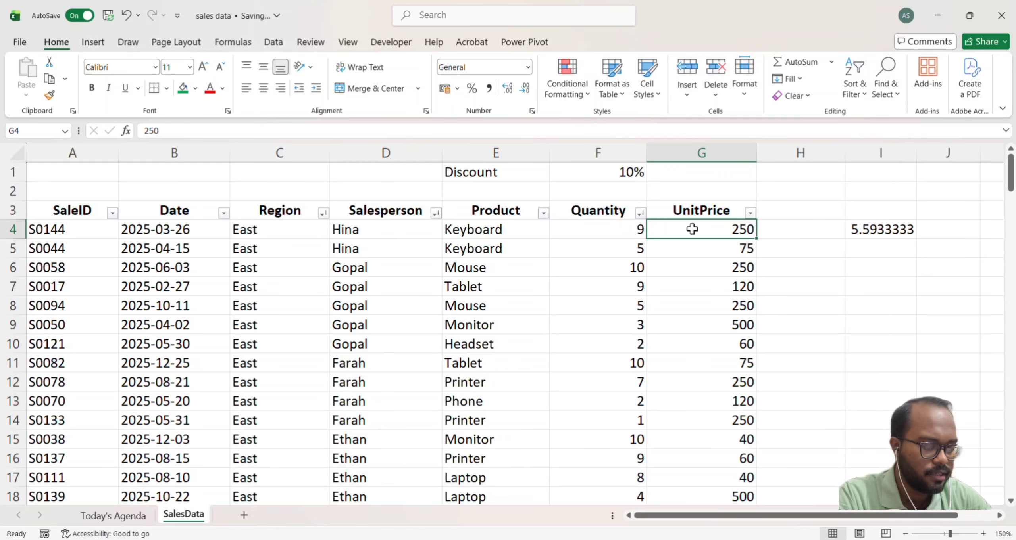
pyautogui.hotkey('ctrl', 'shift', 'Down')
pyautogui.click(575, 95)
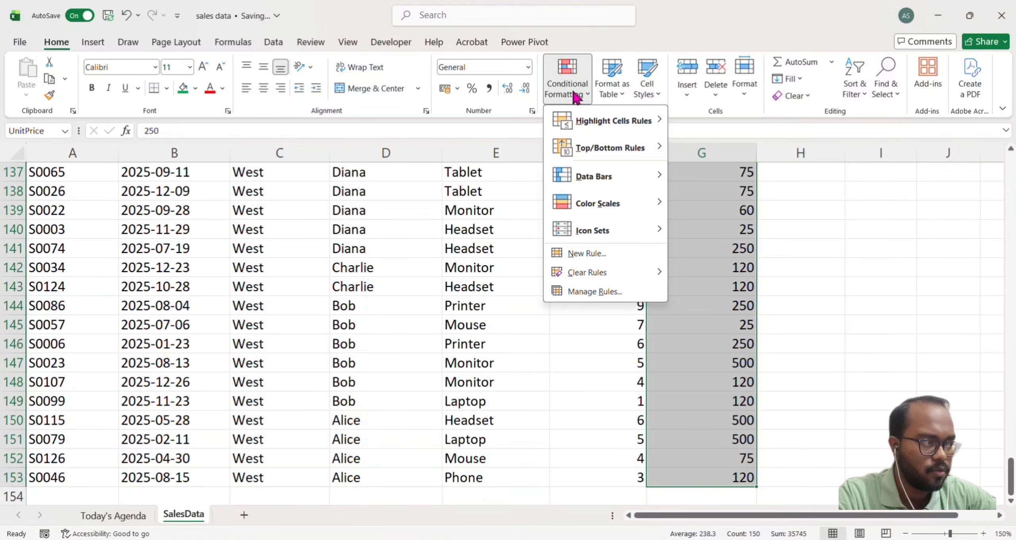
pyautogui.moveTo(624, 121)
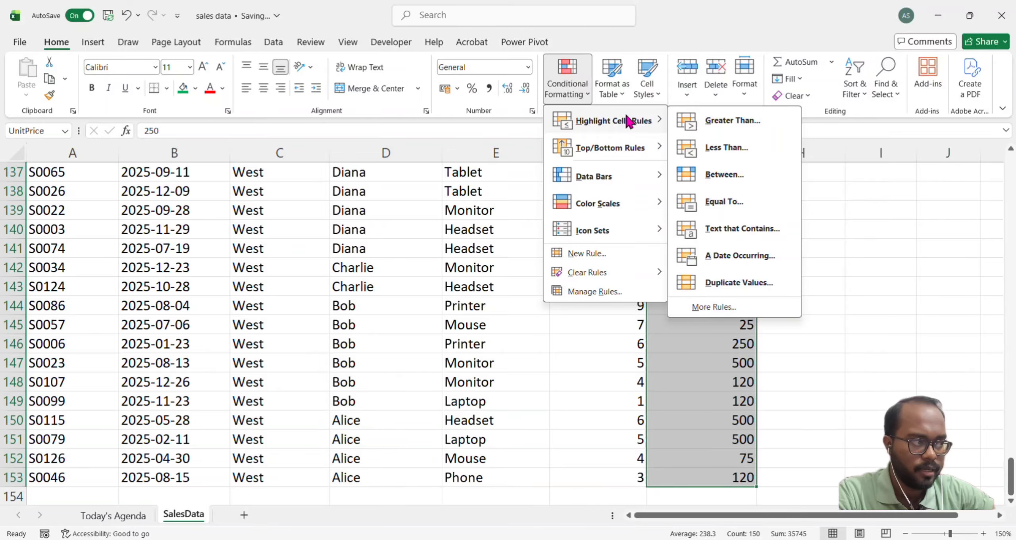
pyautogui.click(707, 131)
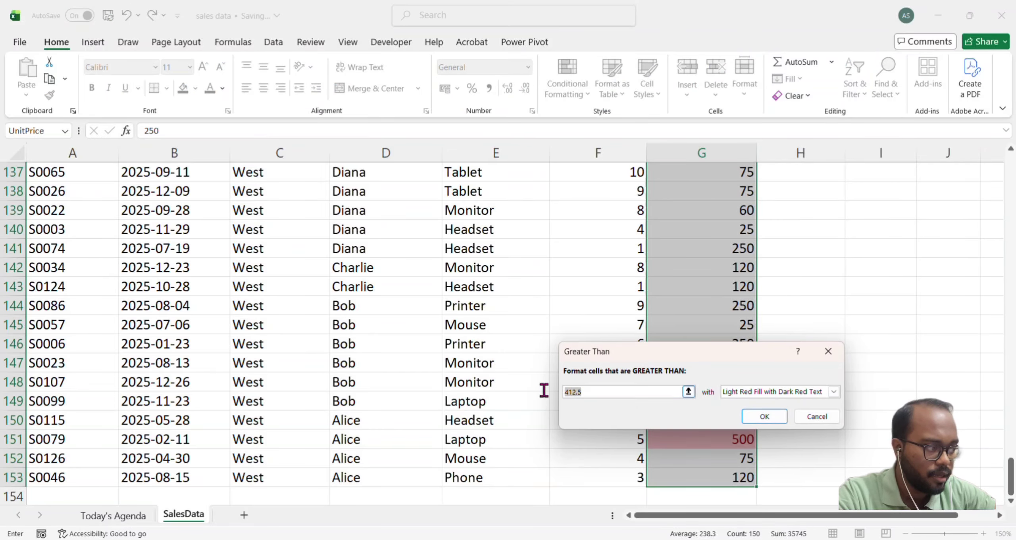
pyautogui.click(543, 390)
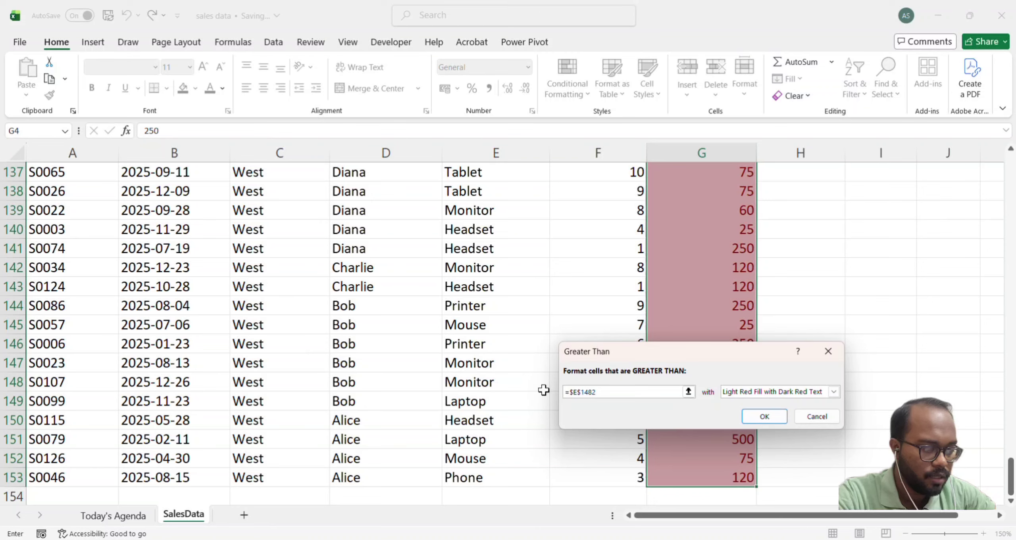
pyautogui.write('00')
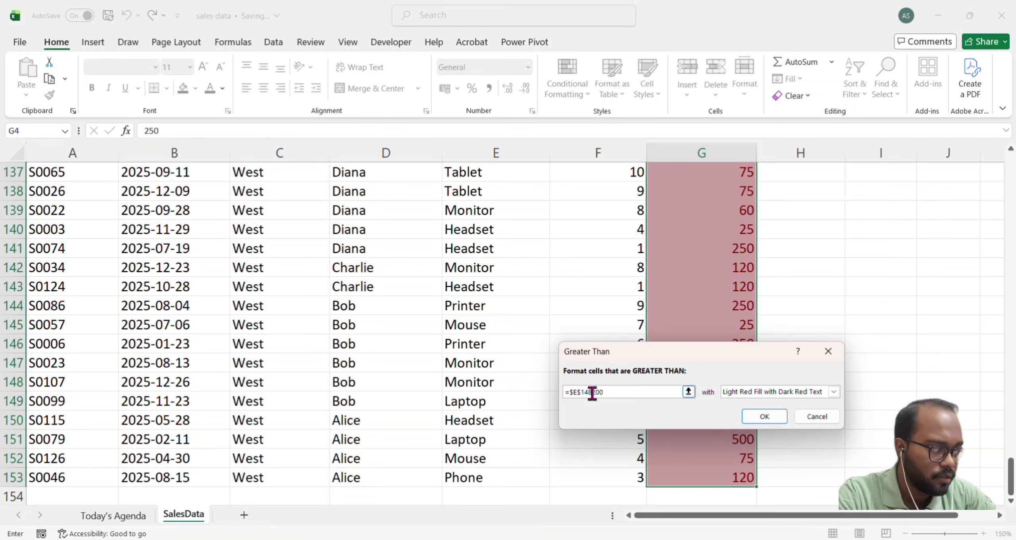
pyautogui.click(592, 393)
pyautogui.press('BackSpace')
pyautogui.press('BackSpace')
pyautogui.press('BackSpace')
pyautogui.press('BackSpace')
pyautogui.press('BackSpace')
pyautogui.press('BackSpace')
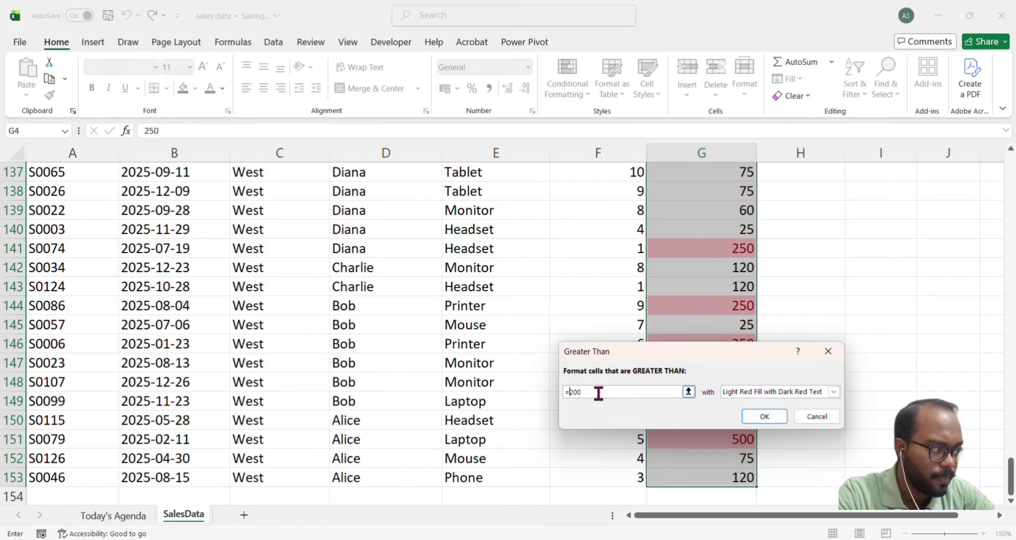
pyautogui.click(768, 418)
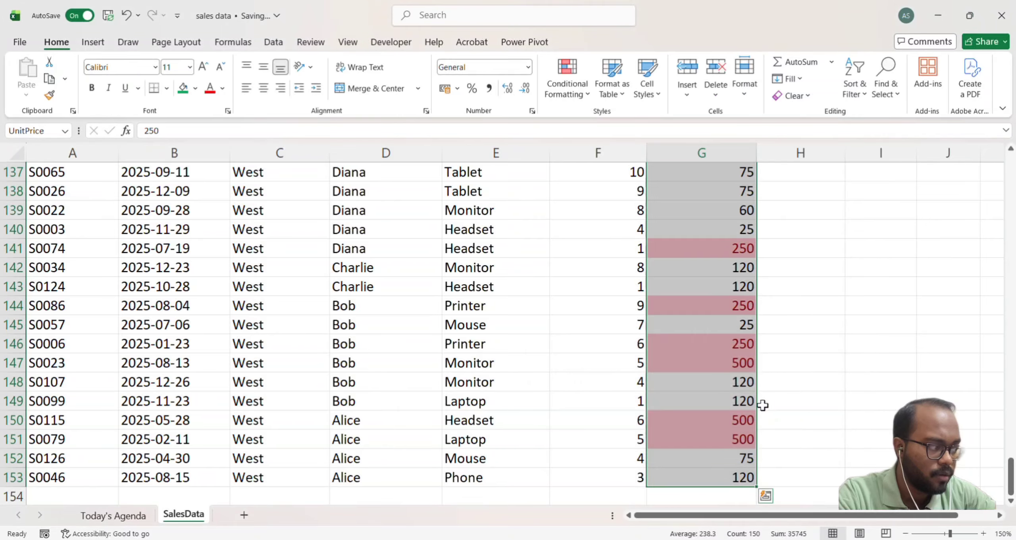
pyautogui.scroll(20, 700, 320)
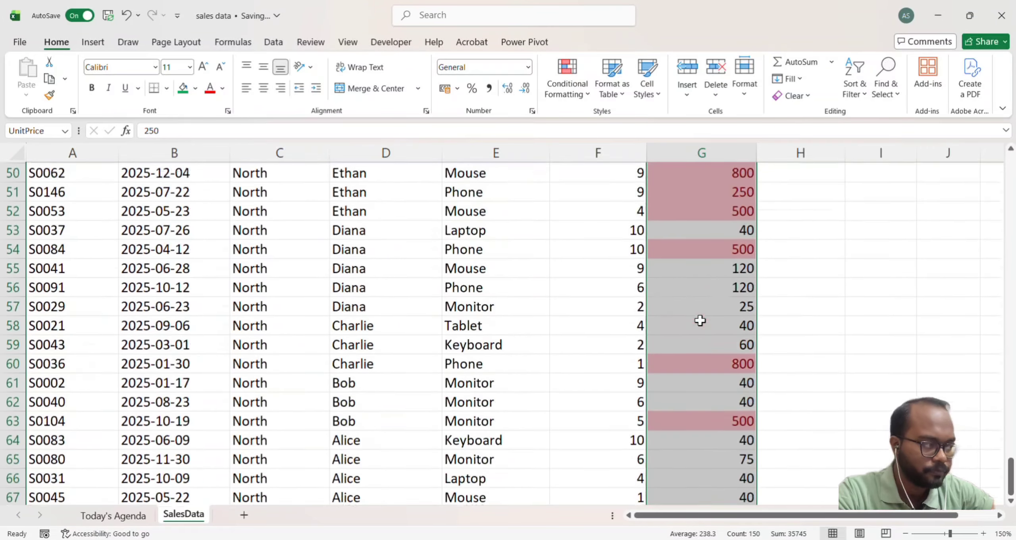
pyautogui.scroll(2, 699, 320)
# Delete the Region, Salesperson and Quantity levels from the custom sort of the sales data
pyautogui.click(711, 250)
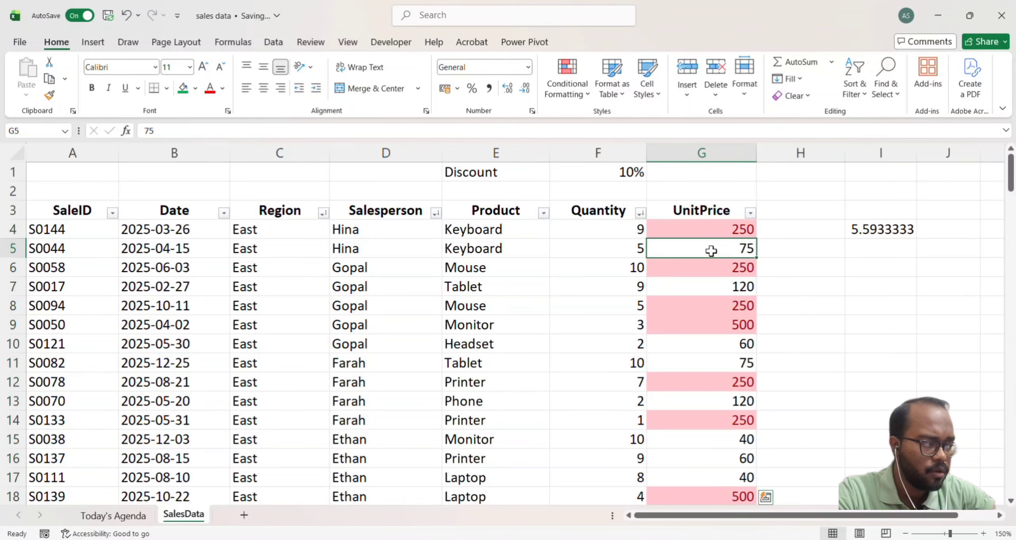
pyautogui.click(277, 44)
pyautogui.click(409, 84)
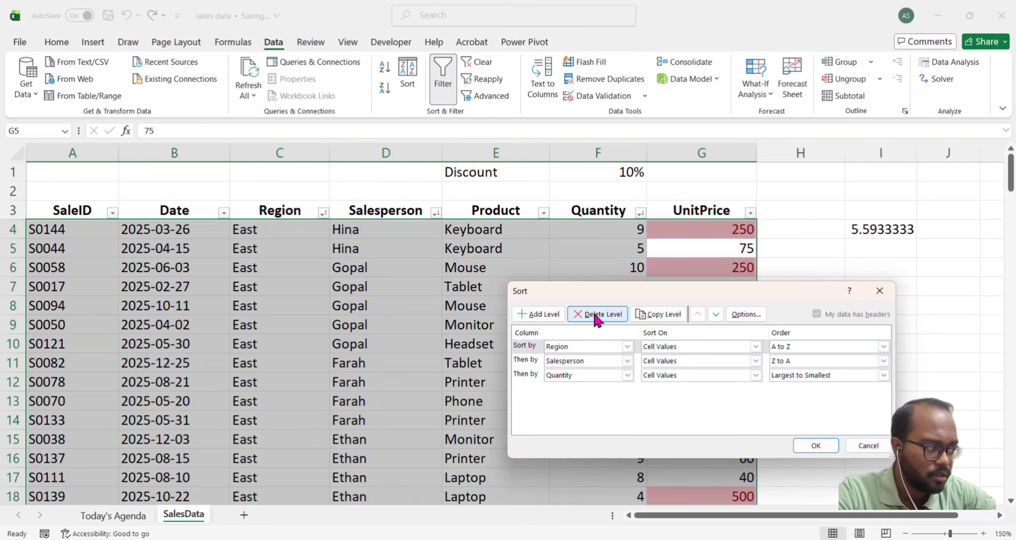
pyautogui.click(525, 350)
pyautogui.click(599, 314)
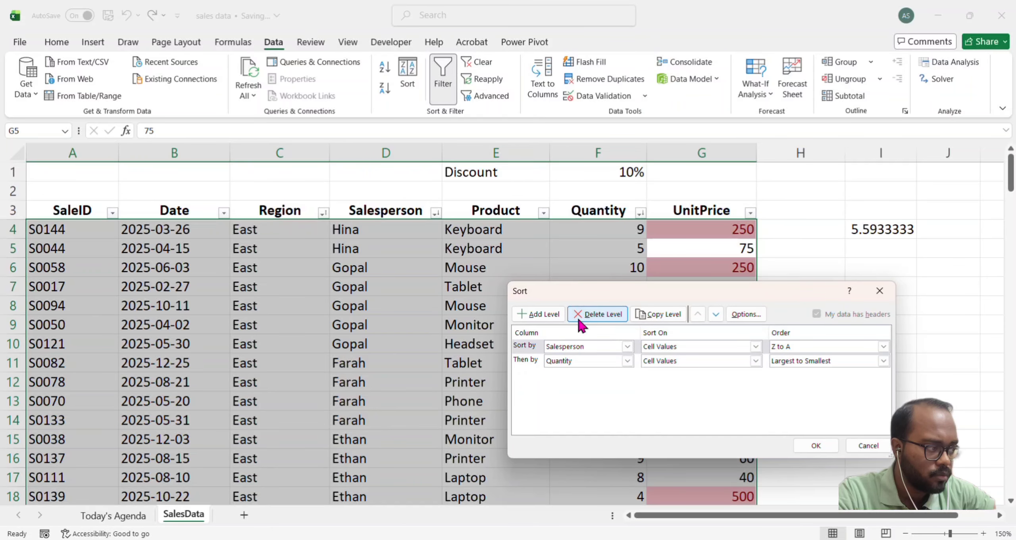
pyautogui.click(532, 349)
pyautogui.click(597, 314)
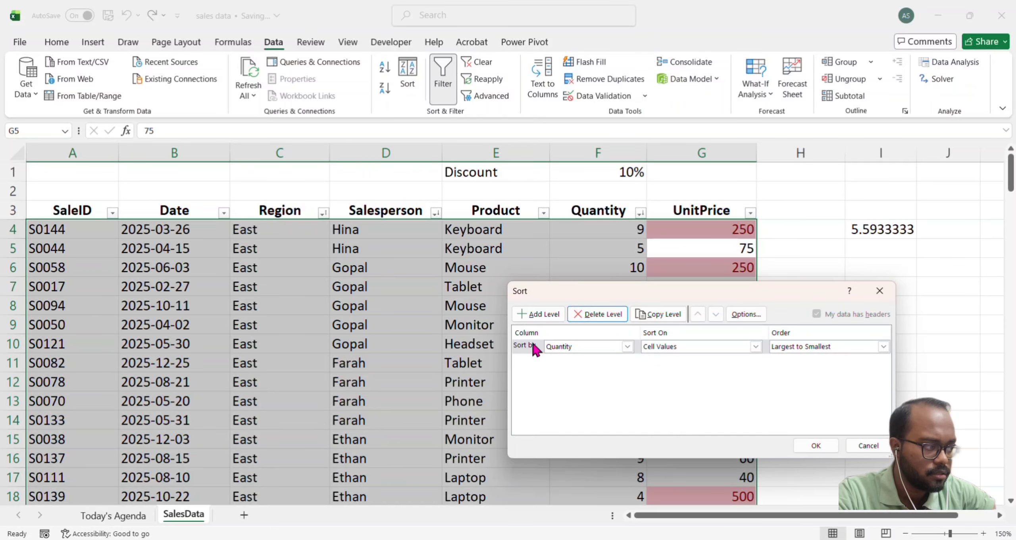
pyautogui.click(529, 347)
pyautogui.click(594, 312)
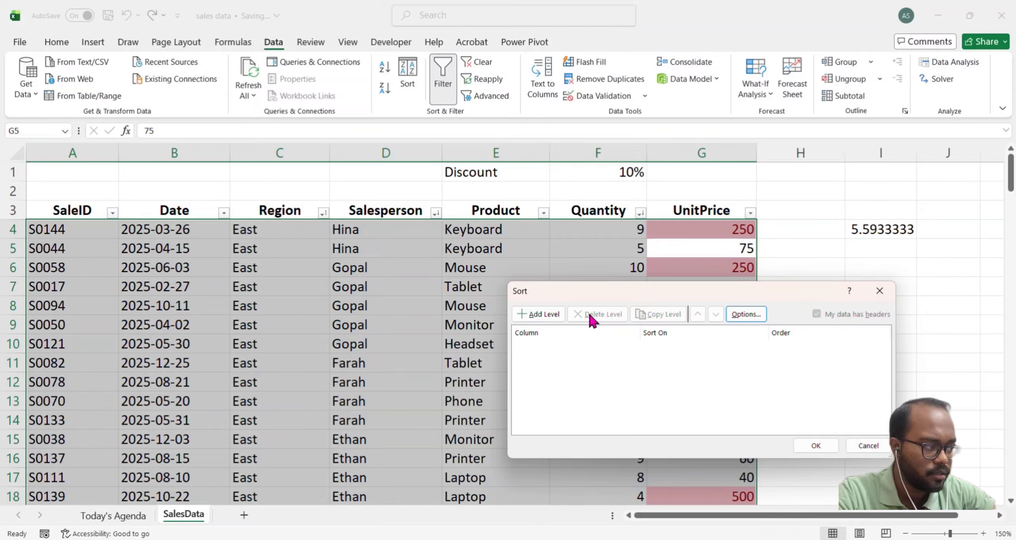
# Add a UnitPrice level sorted on Cell Color with light red cells On Top, and apply the sort
pyautogui.click(548, 314)
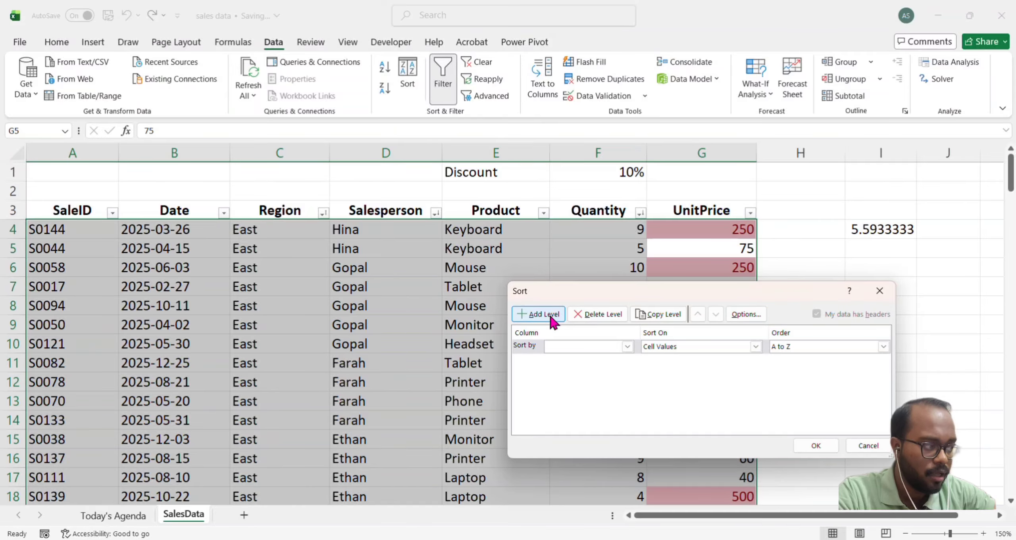
pyautogui.click(615, 348)
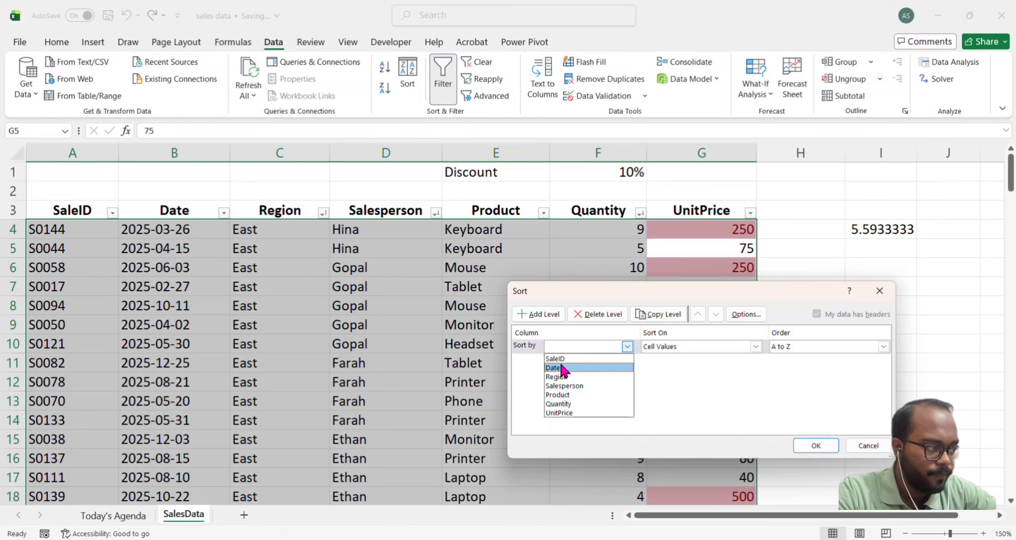
pyautogui.click(560, 413)
pyautogui.click(755, 347)
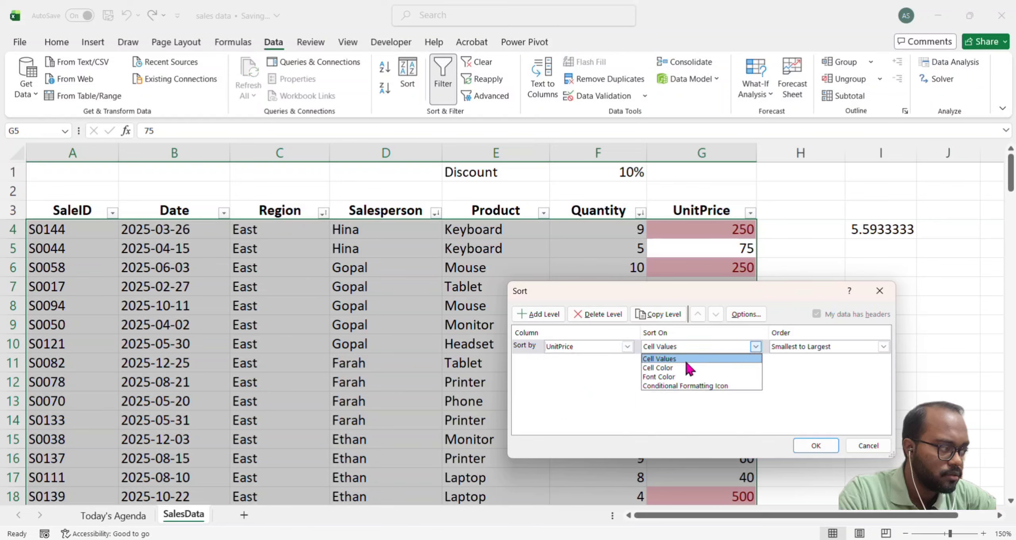
pyautogui.click(669, 368)
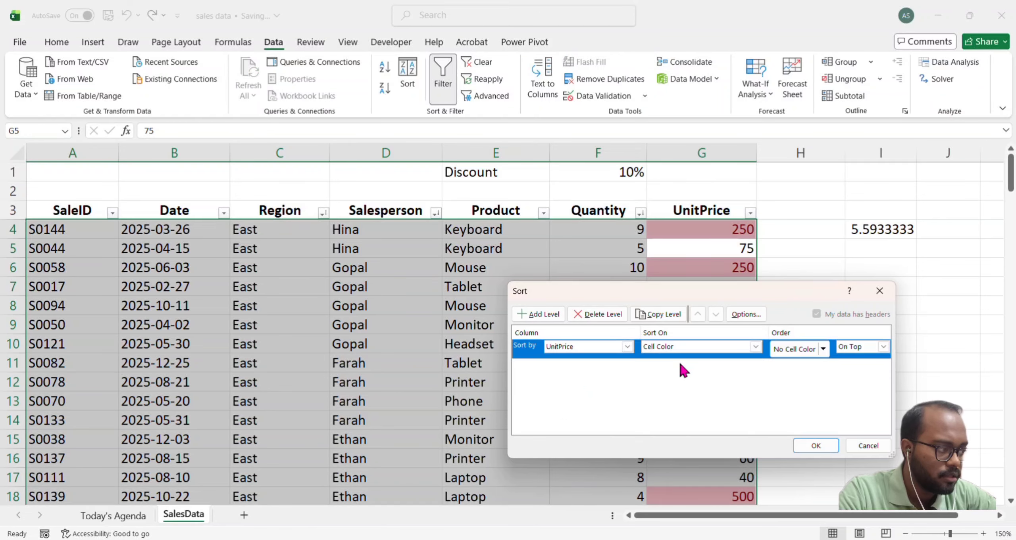
pyautogui.click(823, 349)
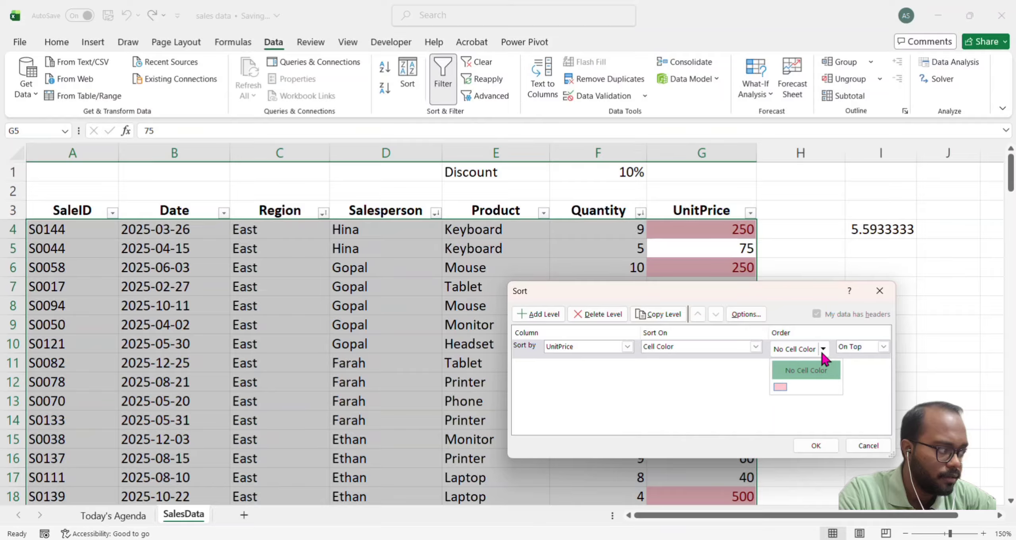
pyautogui.click(788, 389)
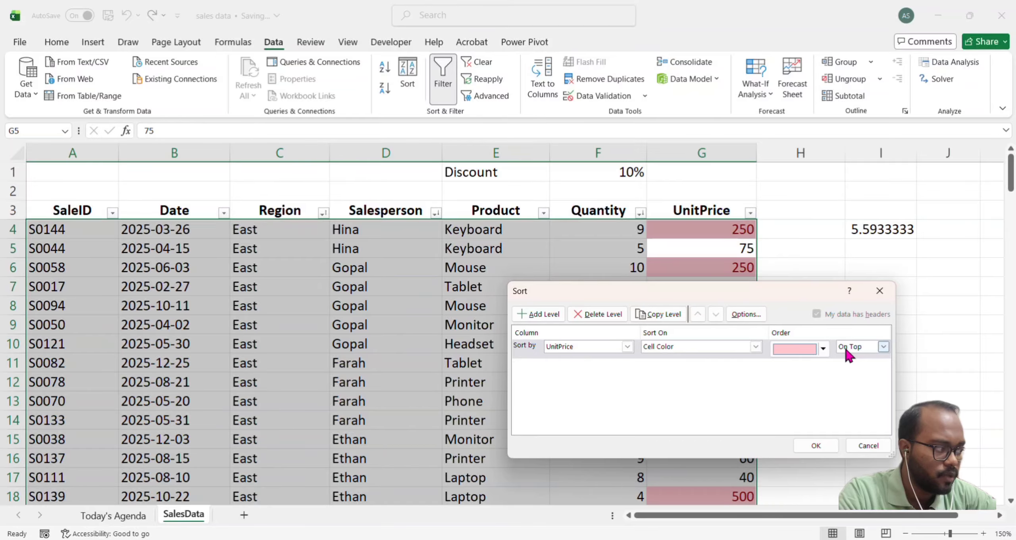
pyautogui.click(817, 446)
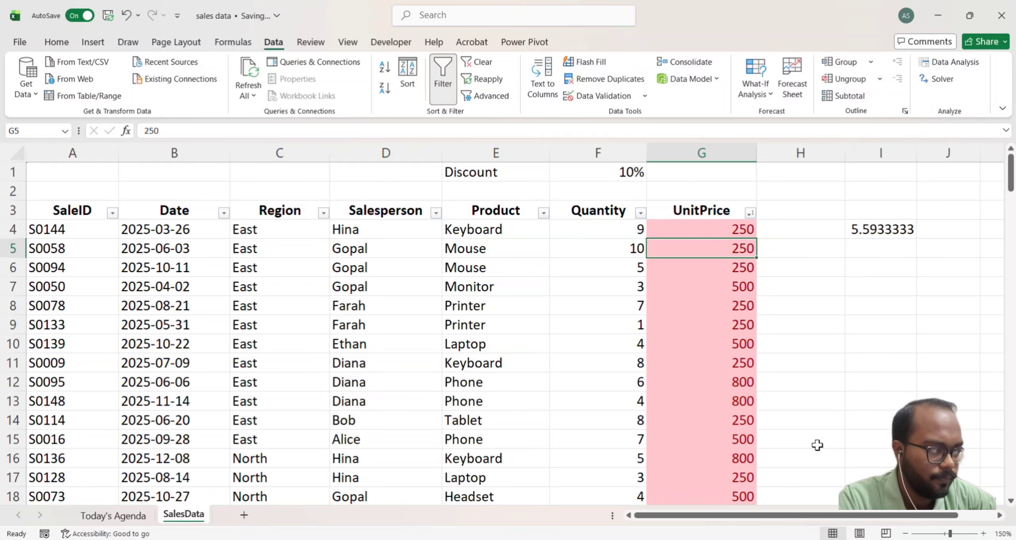
# Examine the colour-sorted UnitPrice column and the Sort On options available for its sort level
pyautogui.scroll(-4, 709, 341)
pyautogui.scroll(-9, 709, 341)
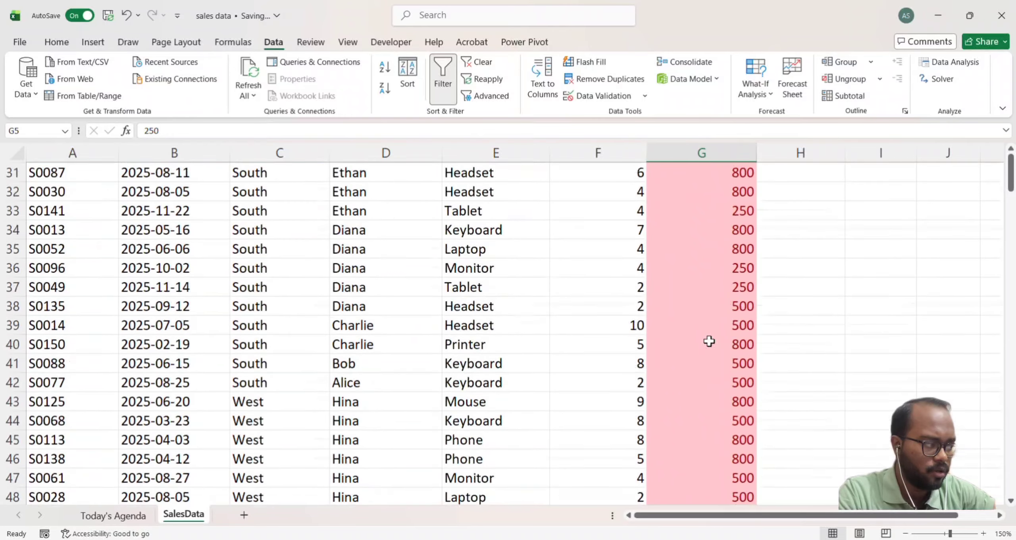
pyautogui.scroll(1, 709, 341)
pyautogui.scroll(-6, 709, 342)
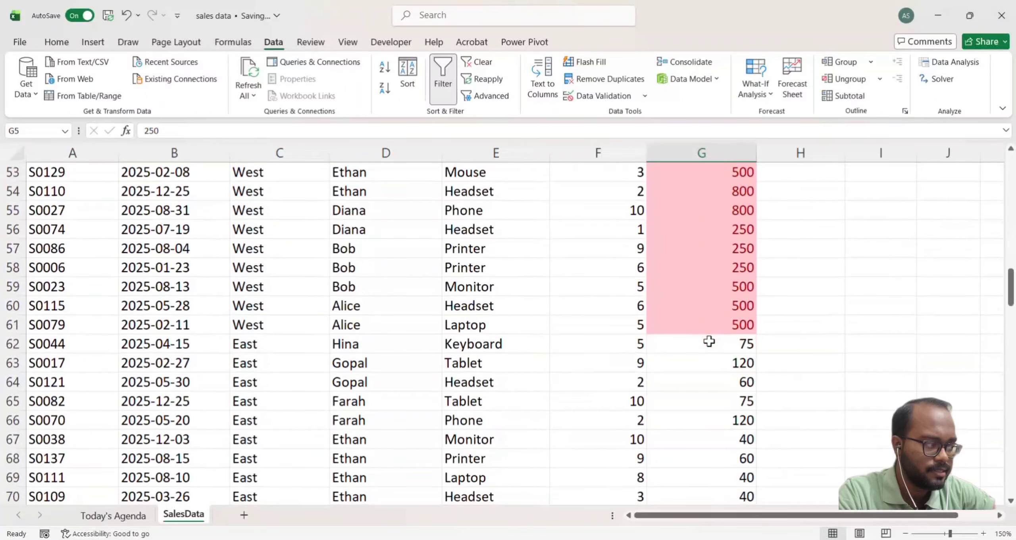
pyautogui.scroll(17, 709, 341)
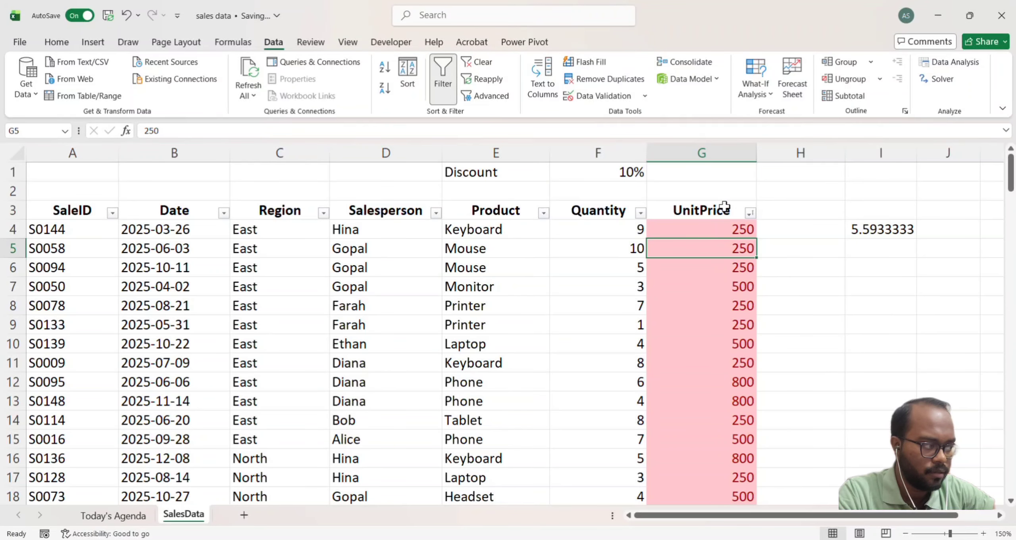
pyautogui.click(721, 208)
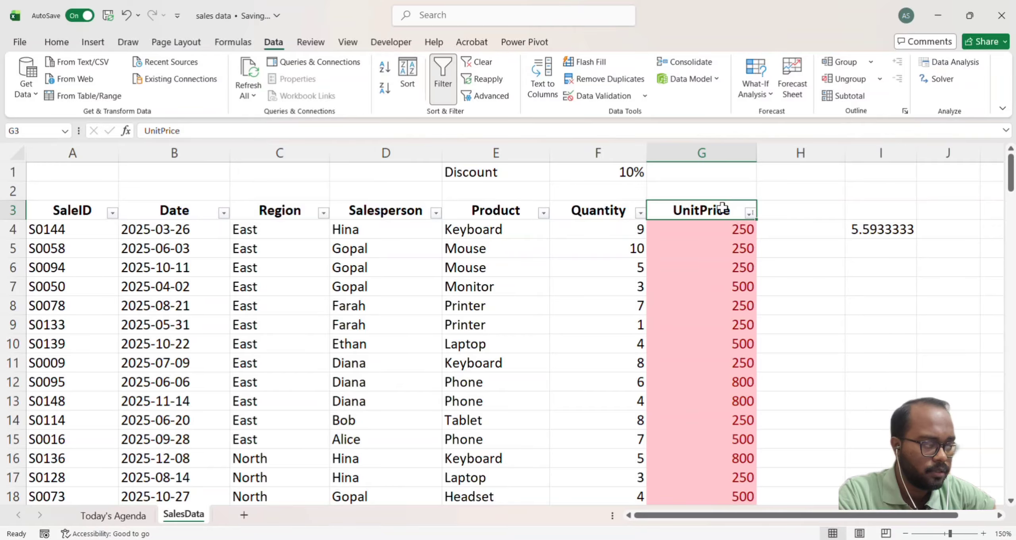
pyautogui.click(698, 280)
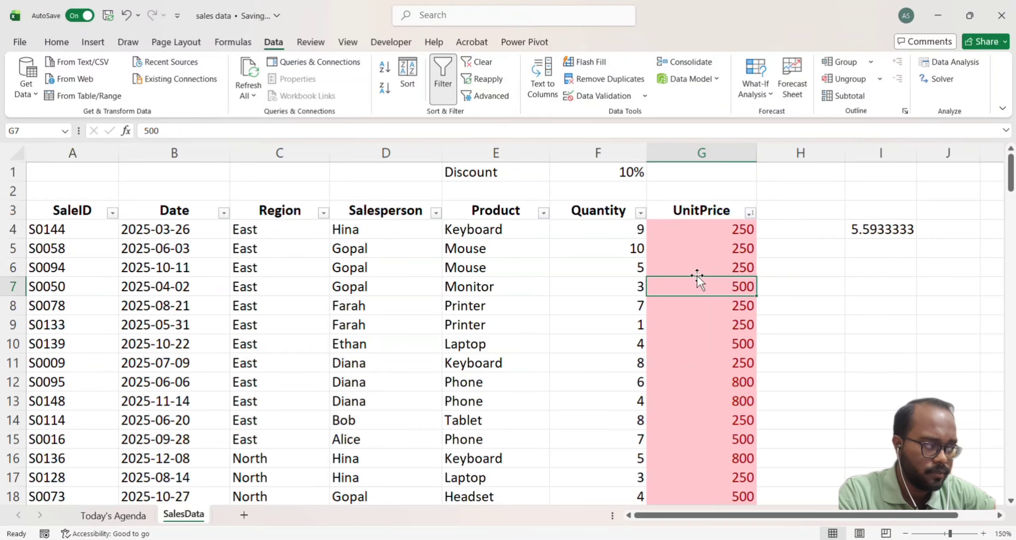
pyautogui.click(408, 79)
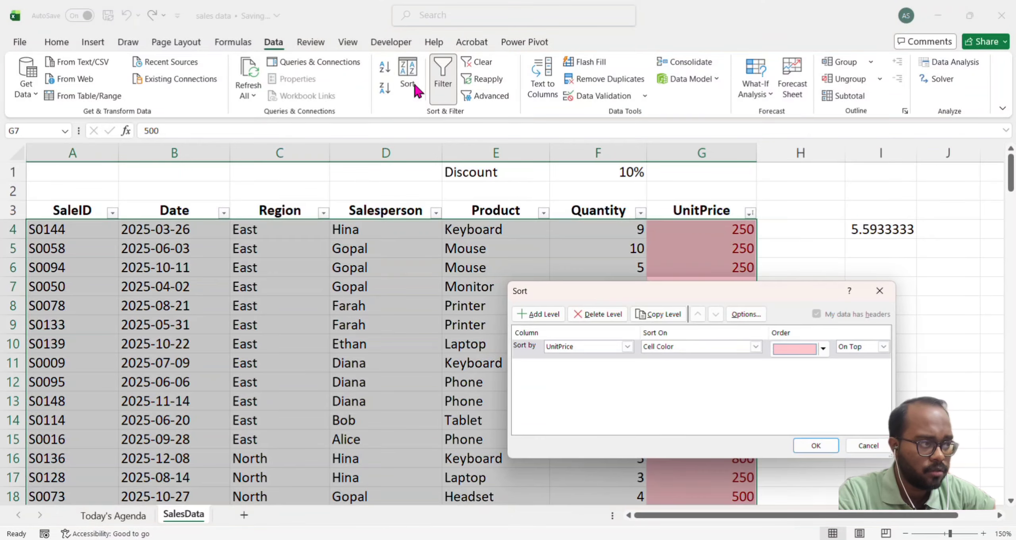
pyautogui.click(755, 346)
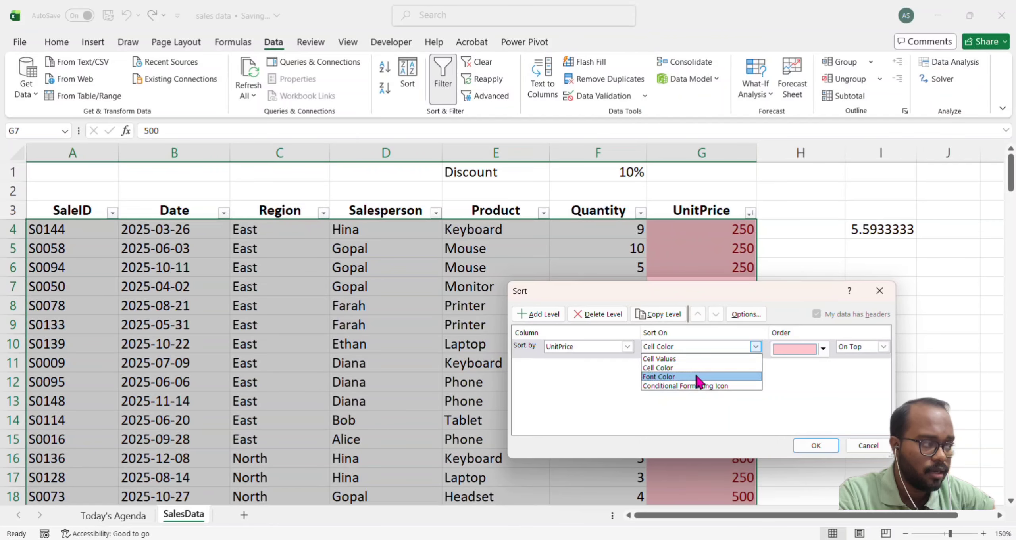
pyautogui.click(813, 448)
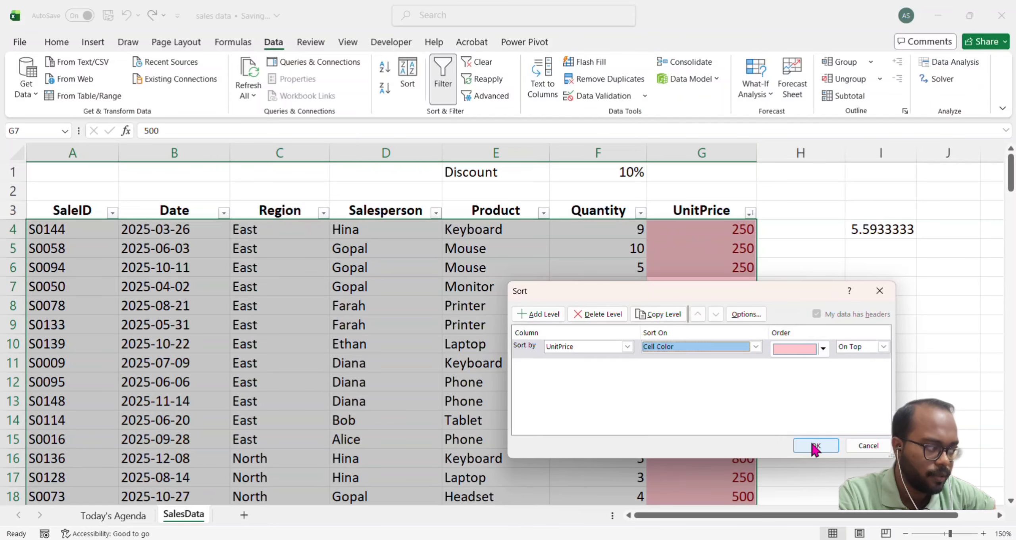
pyautogui.click(813, 448)
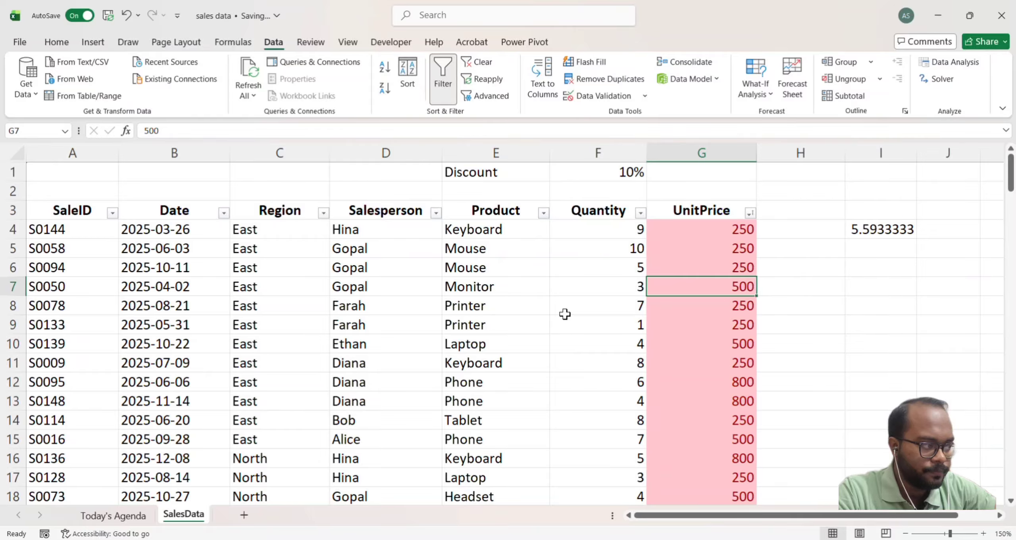
# Undo the cell colour sort and the conditional formatting of the UnitPrice column
pyautogui.click(434, 292)
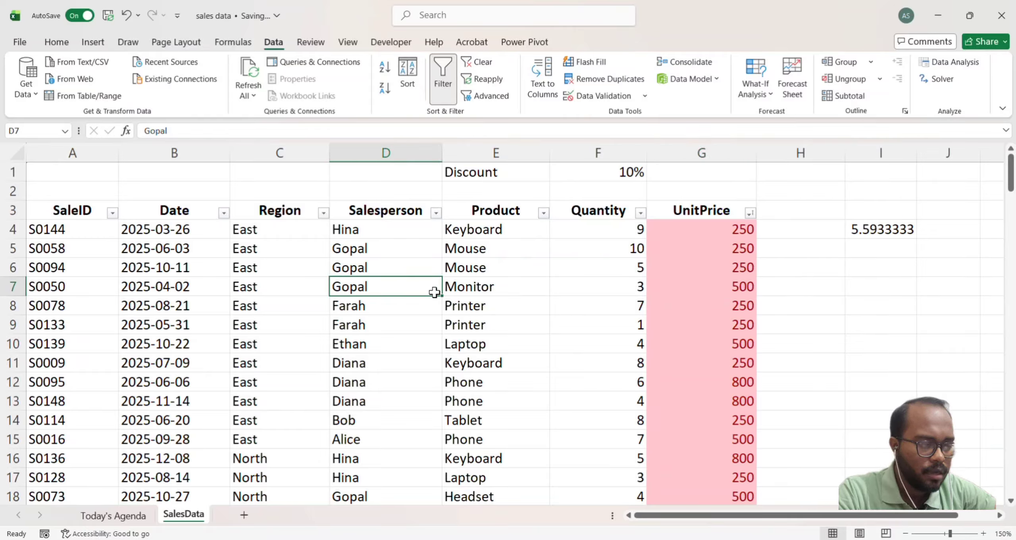
pyautogui.hotkey('ctrl', 'z')
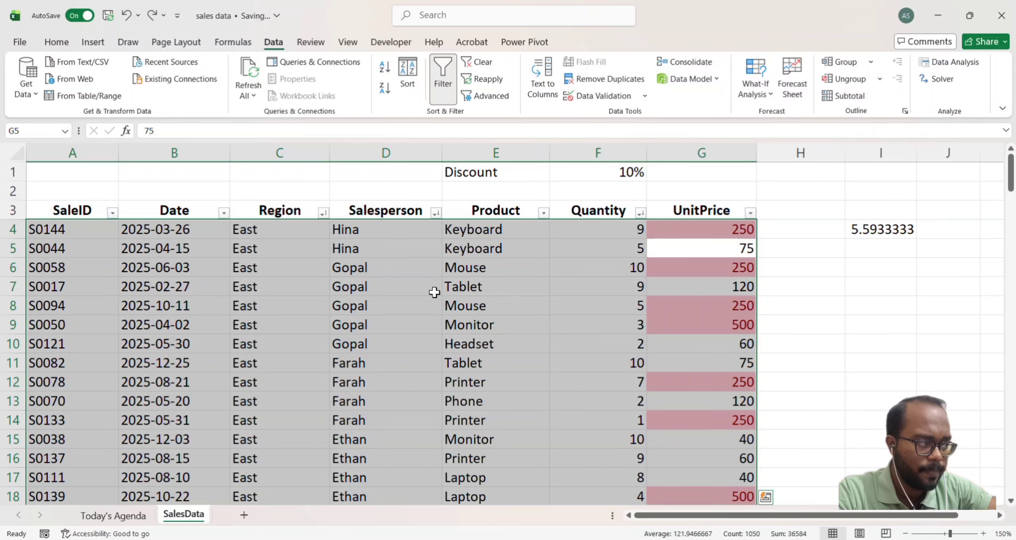
pyautogui.hotkey('ctrl', 'z')
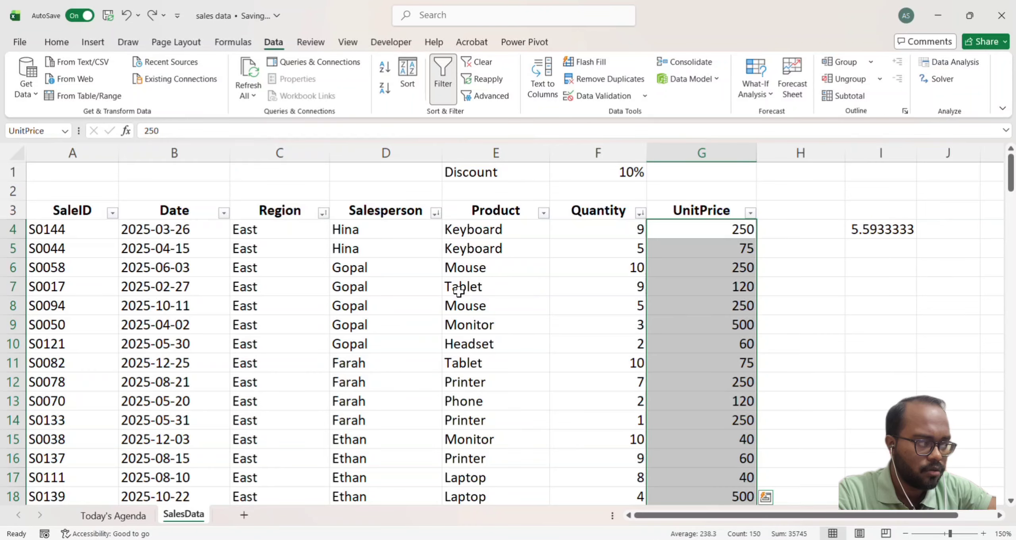
# Clear all three levels from the sales data's custom sort, apply it, and turn off the header filters
pyautogui.click(400, 65)
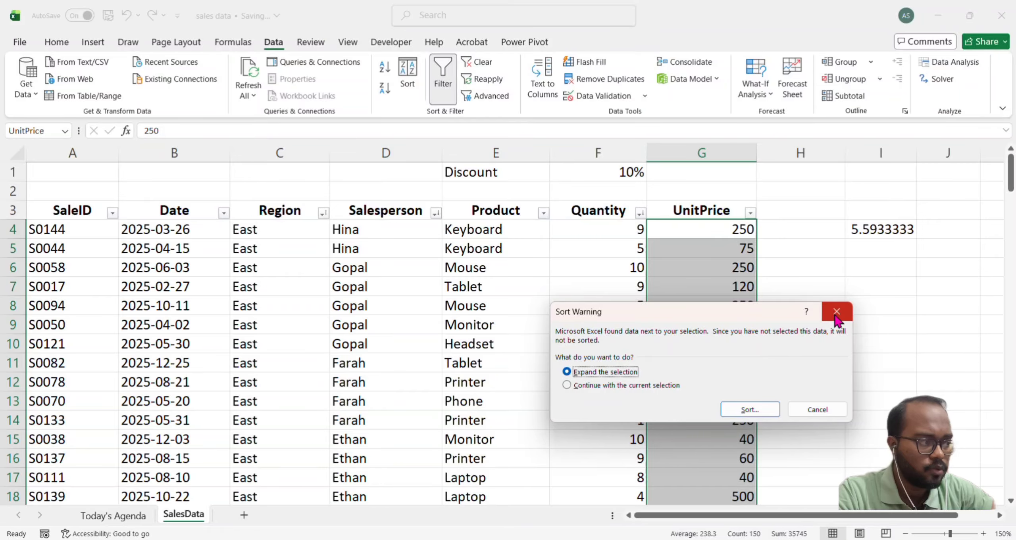
pyautogui.click(836, 314)
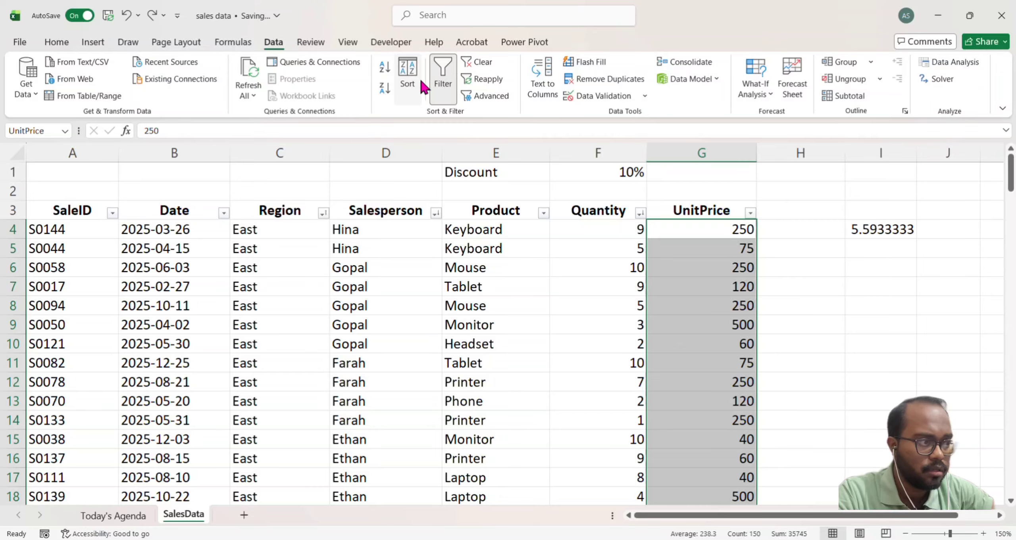
pyautogui.click(468, 343)
pyautogui.click(396, 86)
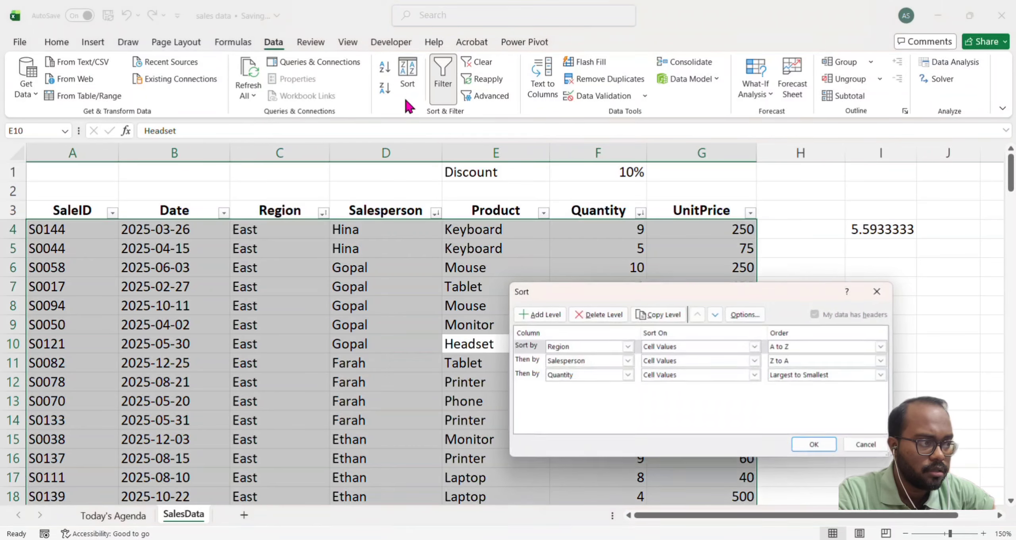
pyautogui.click(519, 350)
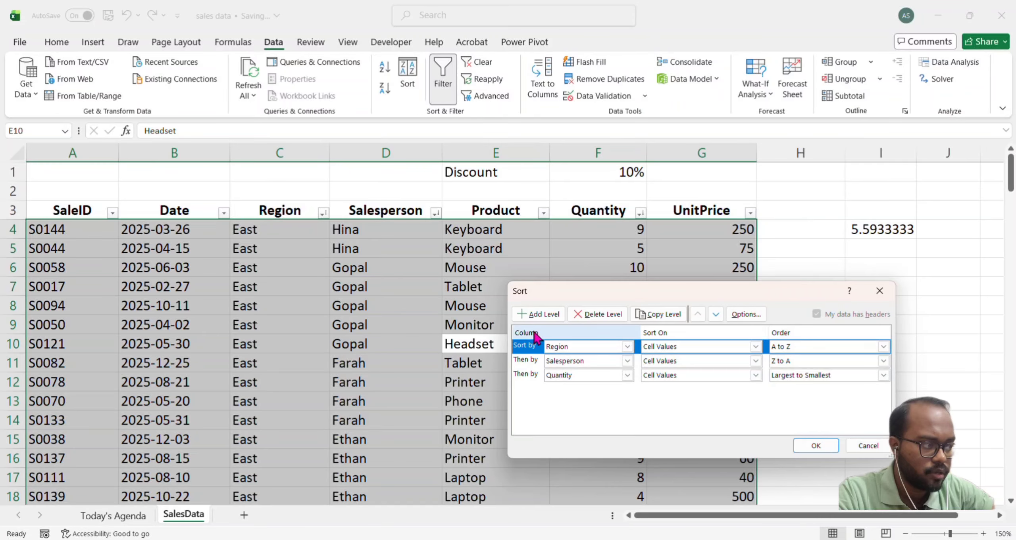
pyautogui.click(592, 313)
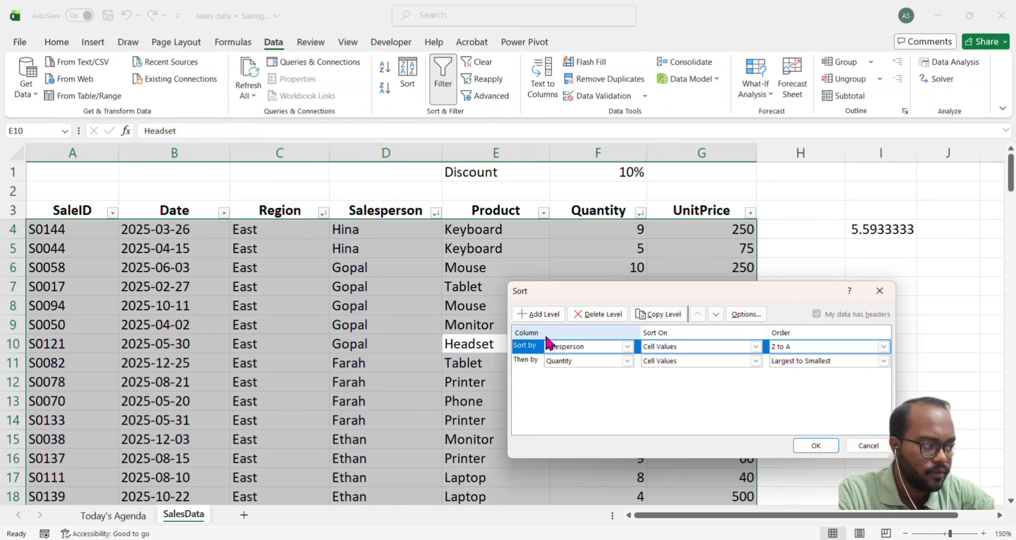
pyautogui.click(605, 314)
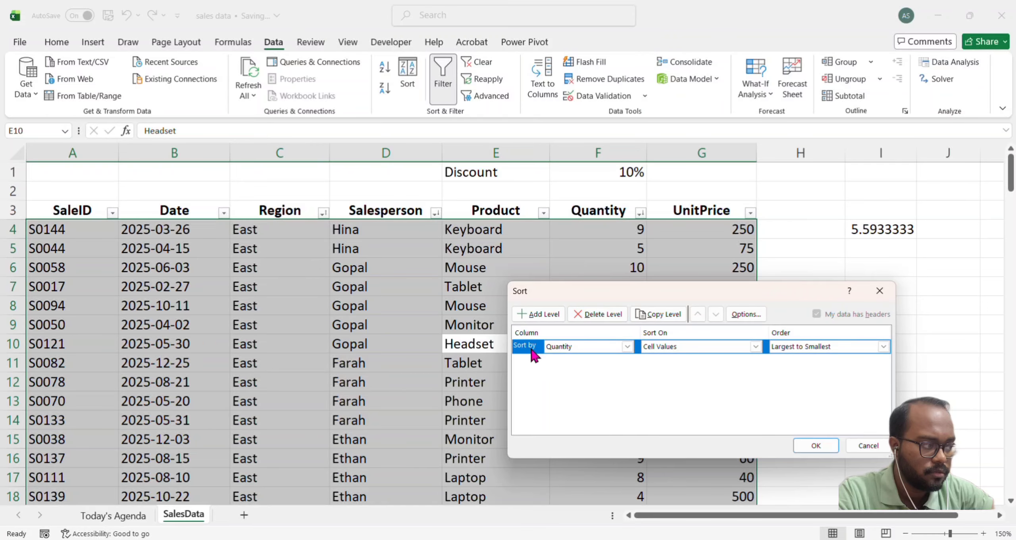
pyautogui.click(614, 314)
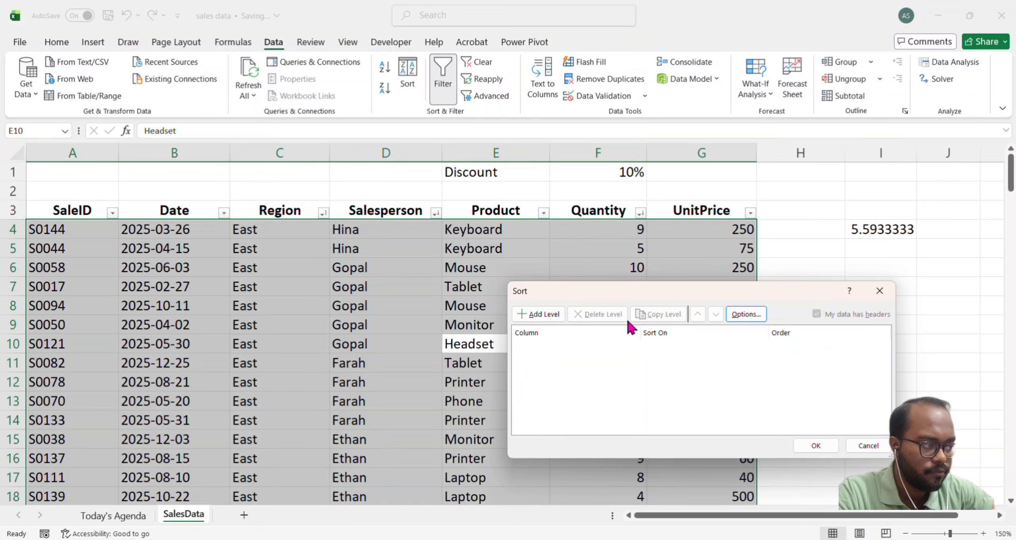
pyautogui.click(817, 446)
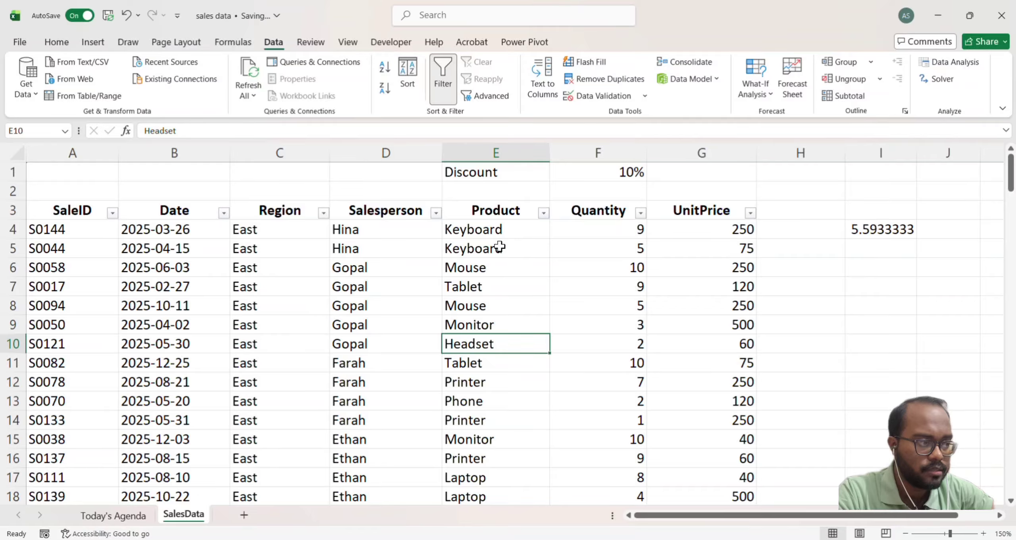
pyautogui.click(444, 85)
pyautogui.click(395, 349)
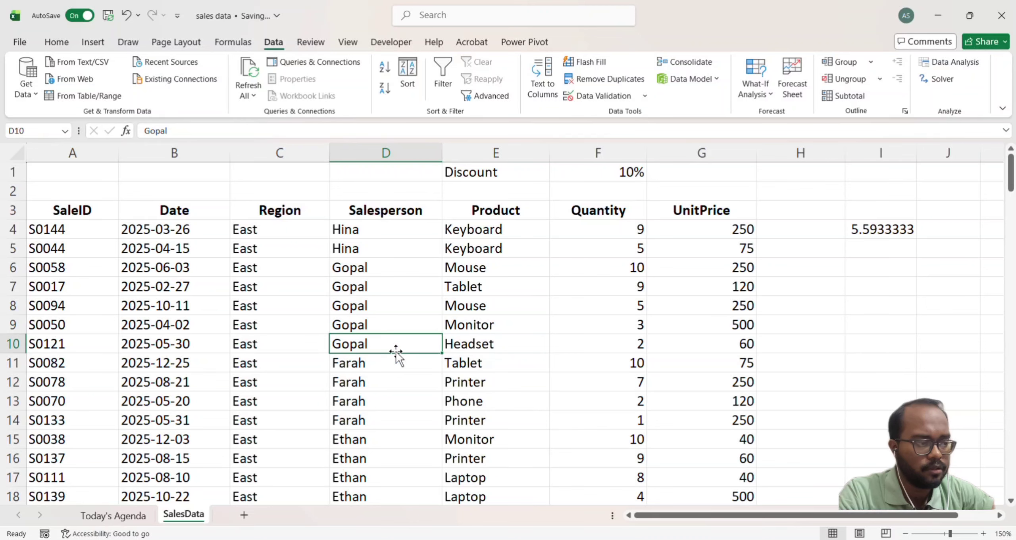
# Fill cell A3 of the Today's Agenda sheet green to mark the sorting topic as covered
pyautogui.click(128, 517)
pyautogui.click(71, 212)
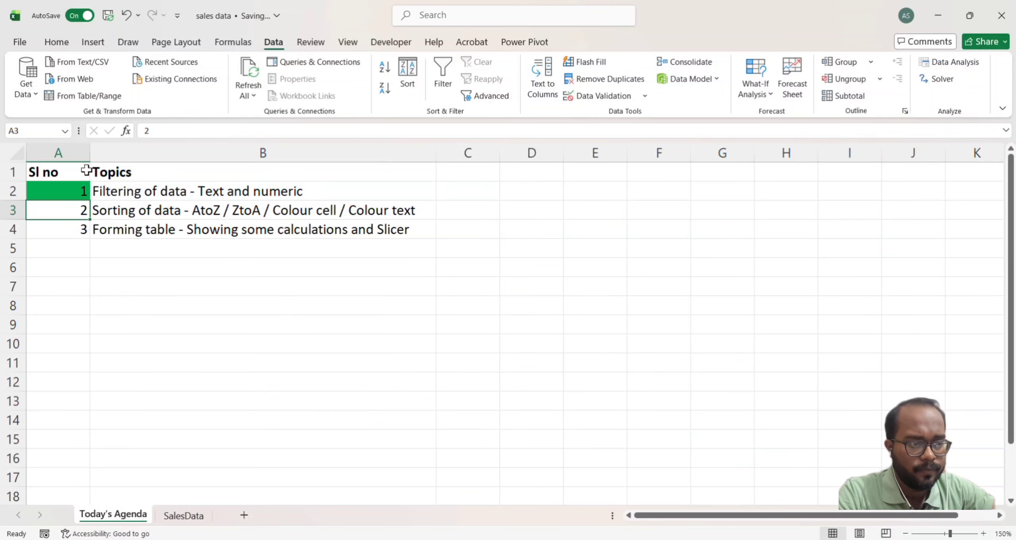
pyautogui.click(58, 43)
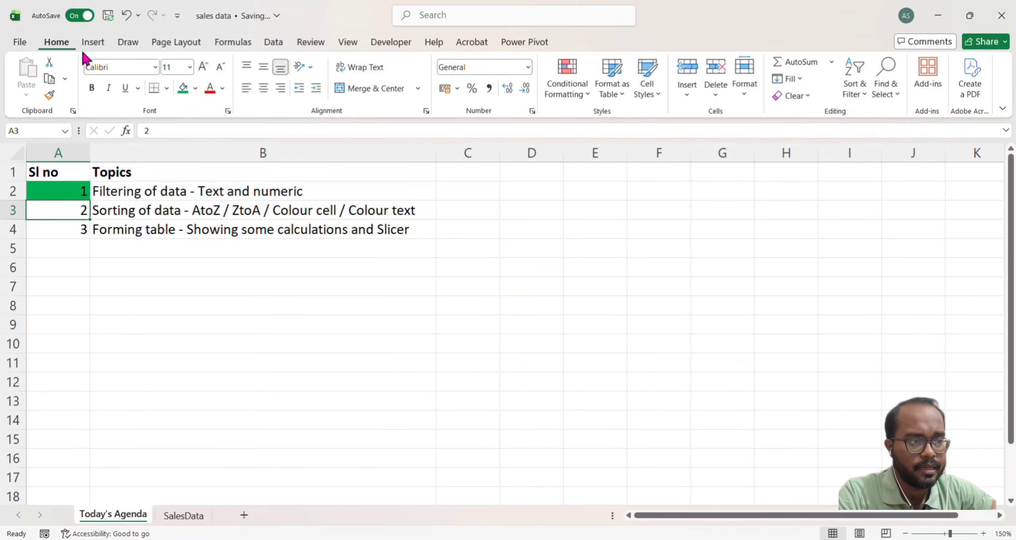
pyautogui.click(187, 88)
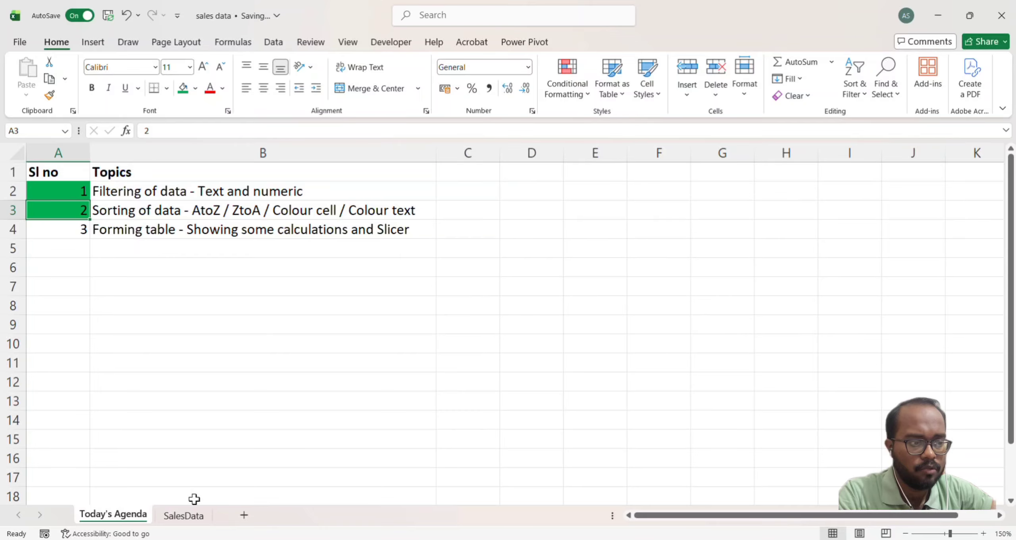
# Convert the sales data range A3:G153 on the SalesData sheet into a table with headers
pyautogui.click(184, 516)
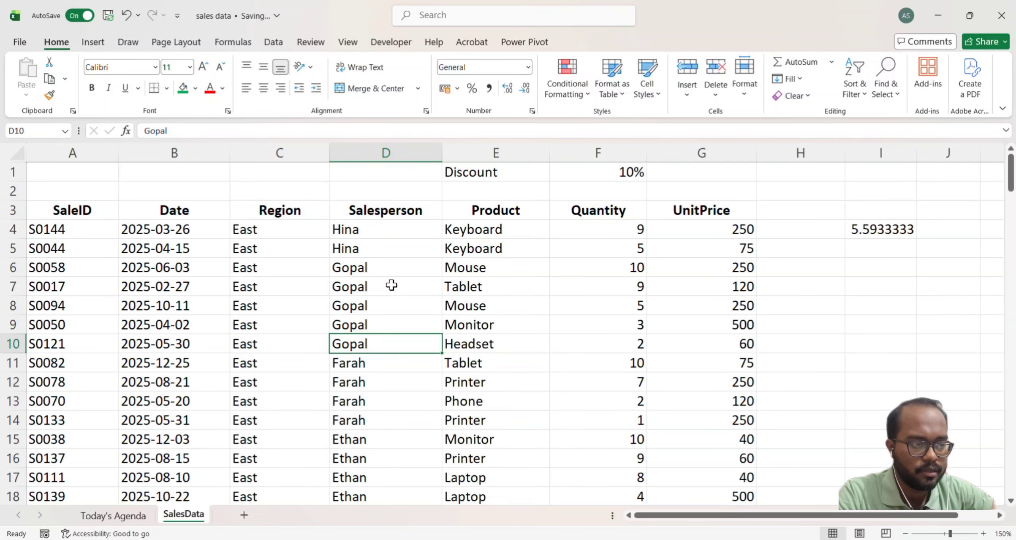
pyautogui.click(468, 385)
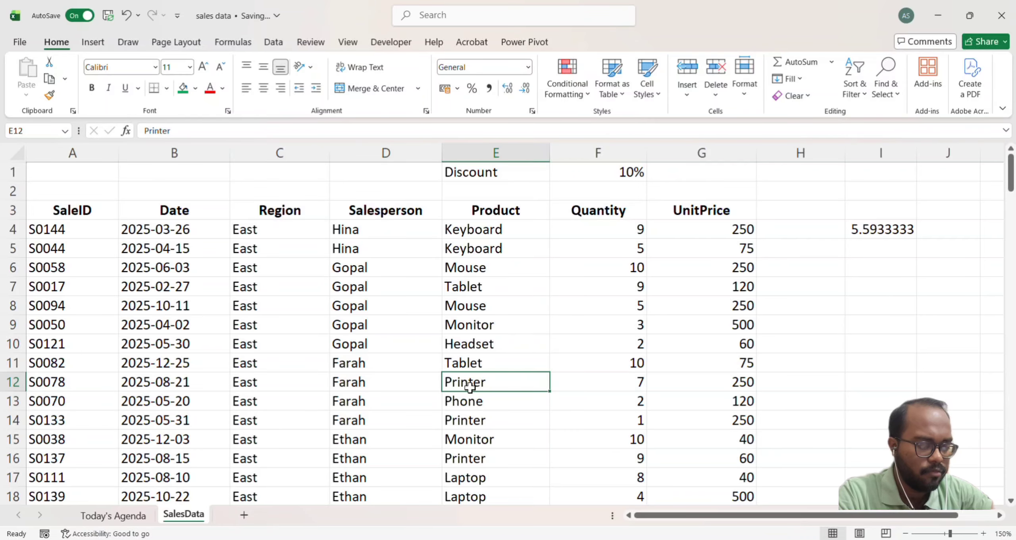
pyautogui.hotkey('ctrl', 't')
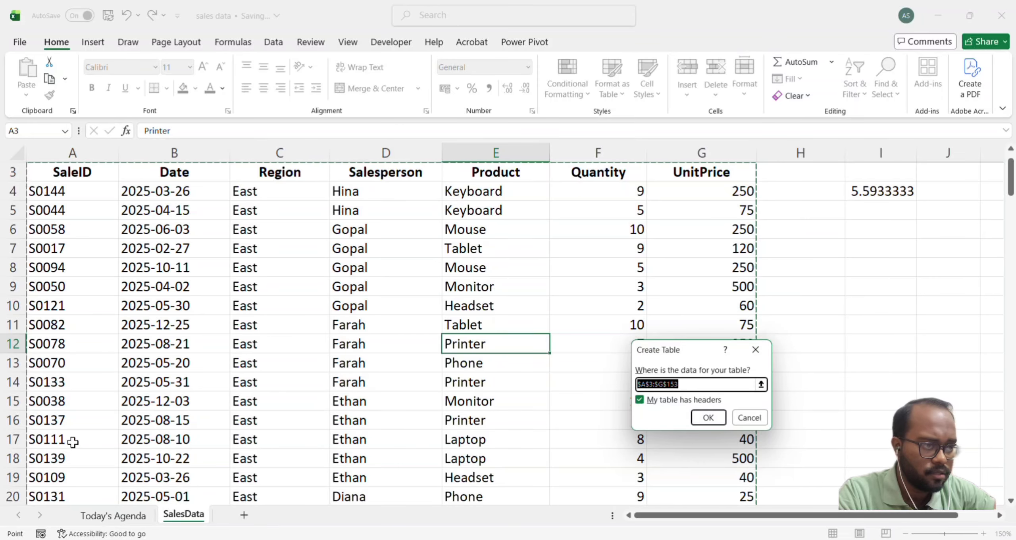
pyautogui.click(708, 418)
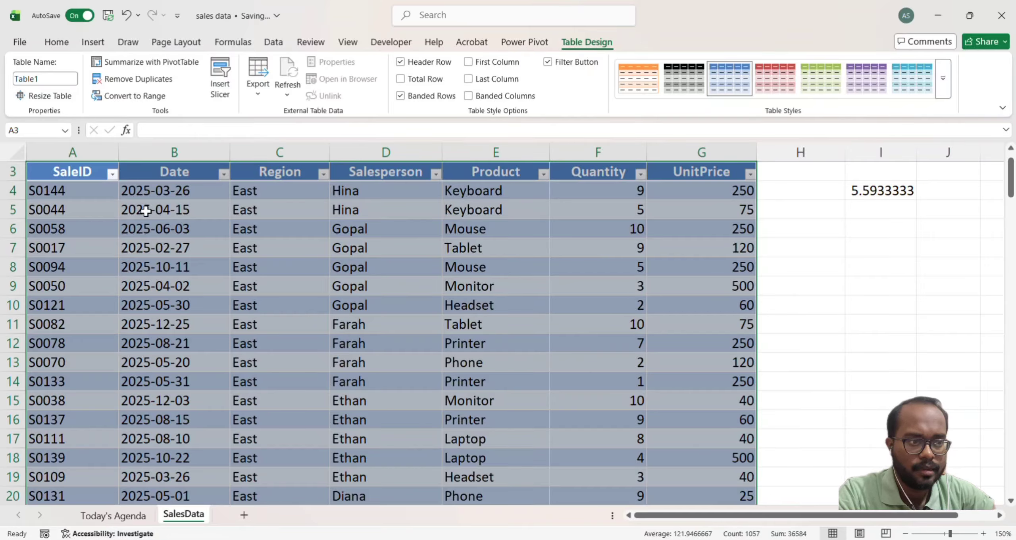
pyautogui.click(803, 249)
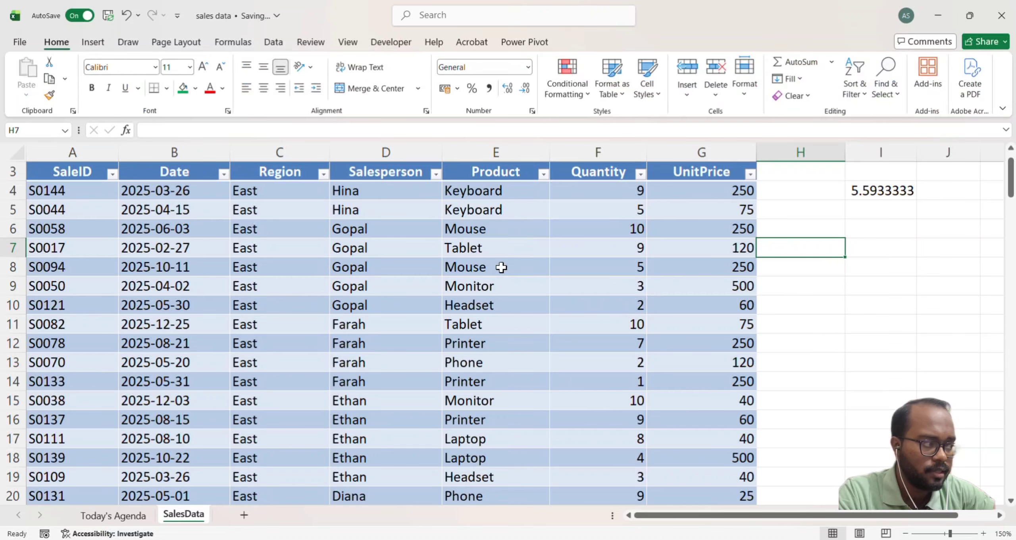
# Rename the sales data table as sales
pyautogui.click(384, 309)
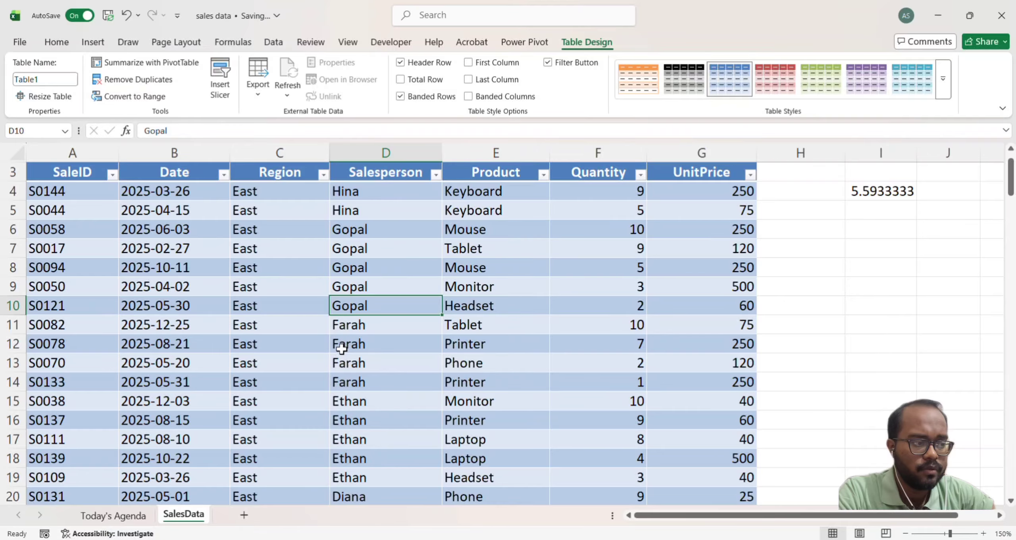
pyautogui.click(43, 80)
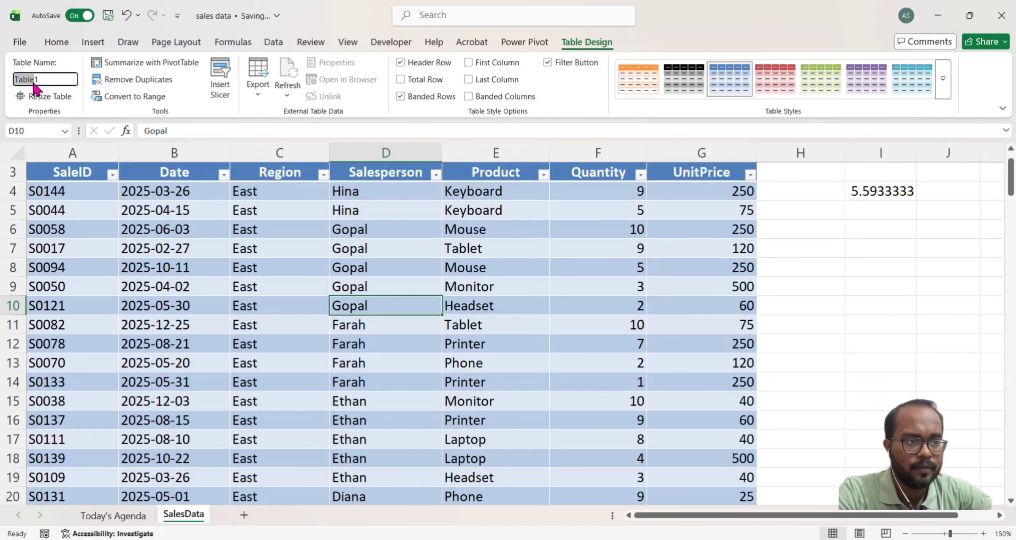
pyautogui.write('sales')
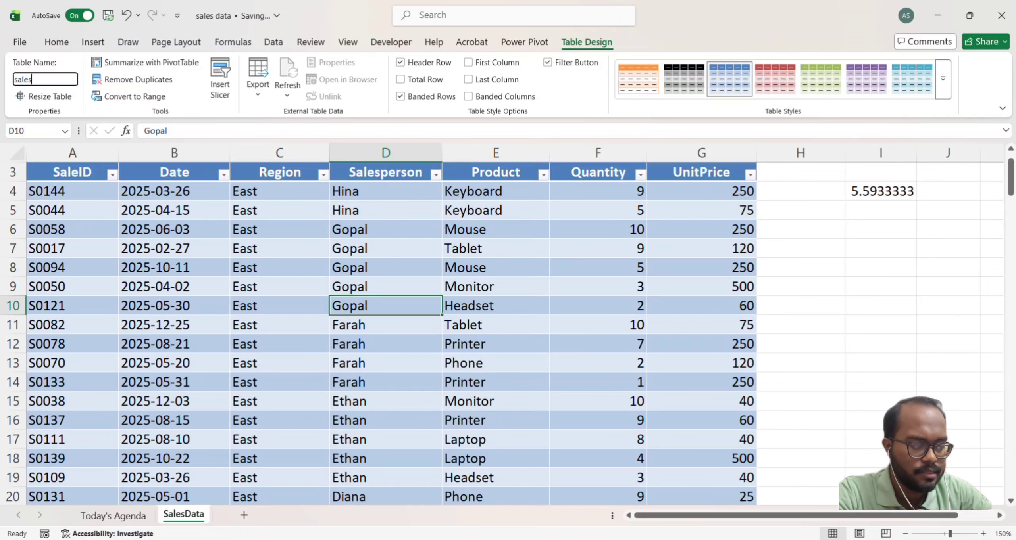
pyautogui.press('Return')
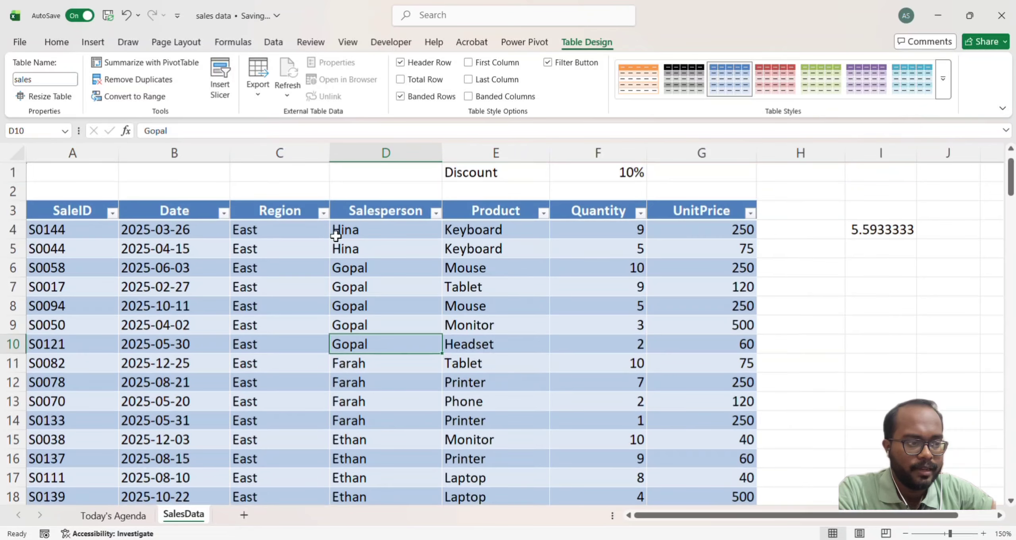
pyautogui.scroll(1, 337, 230)
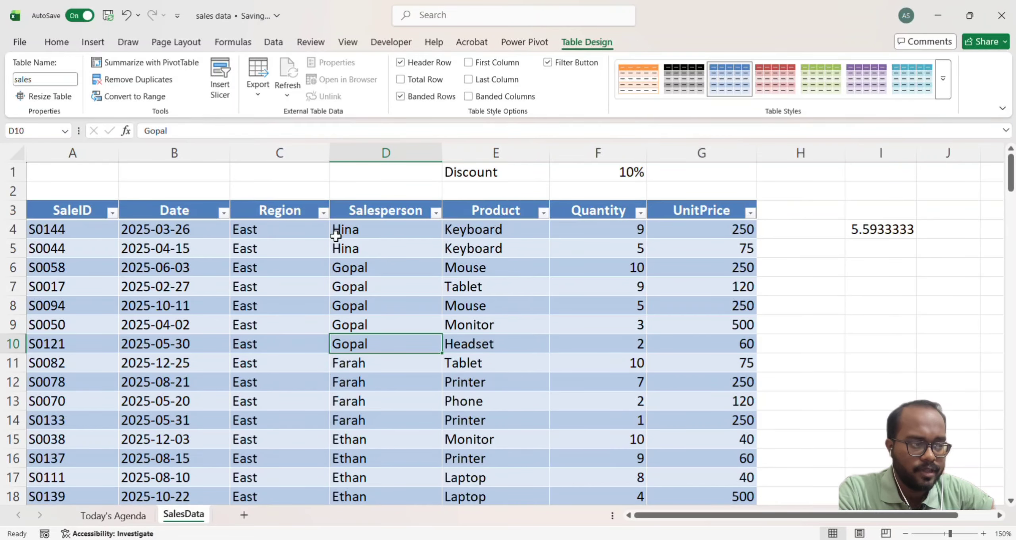
pyautogui.click(112, 213)
pyautogui.click(222, 212)
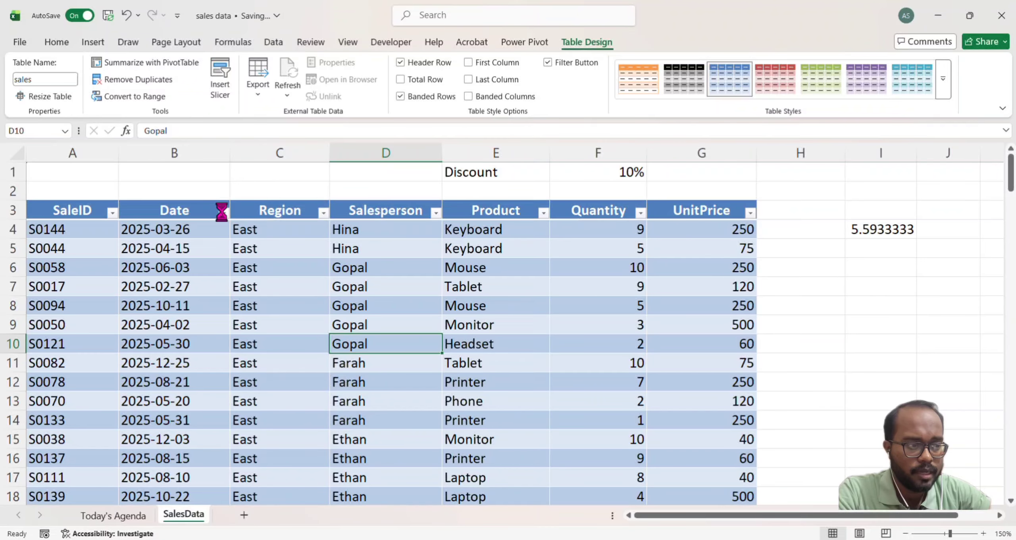
pyautogui.click(325, 213)
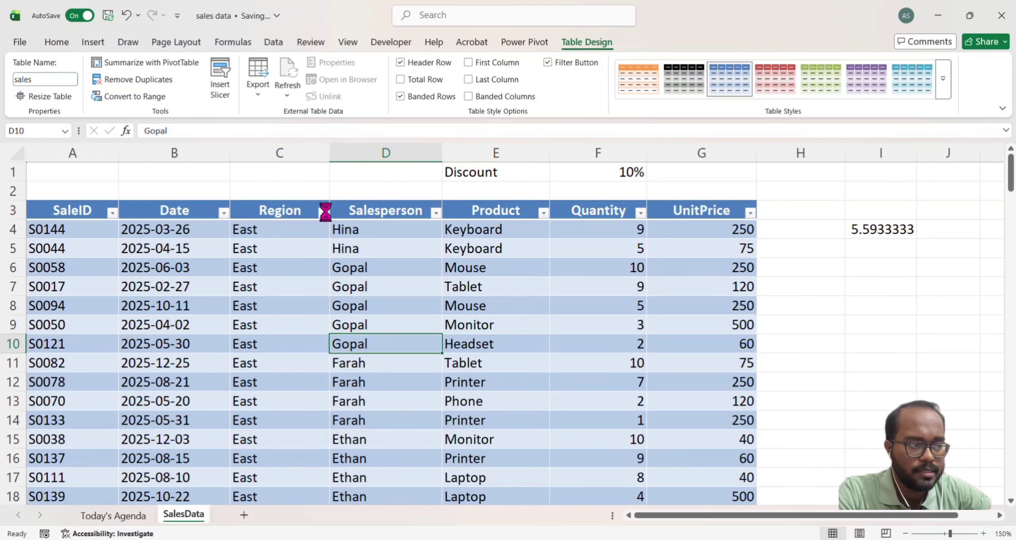
pyautogui.click(366, 229)
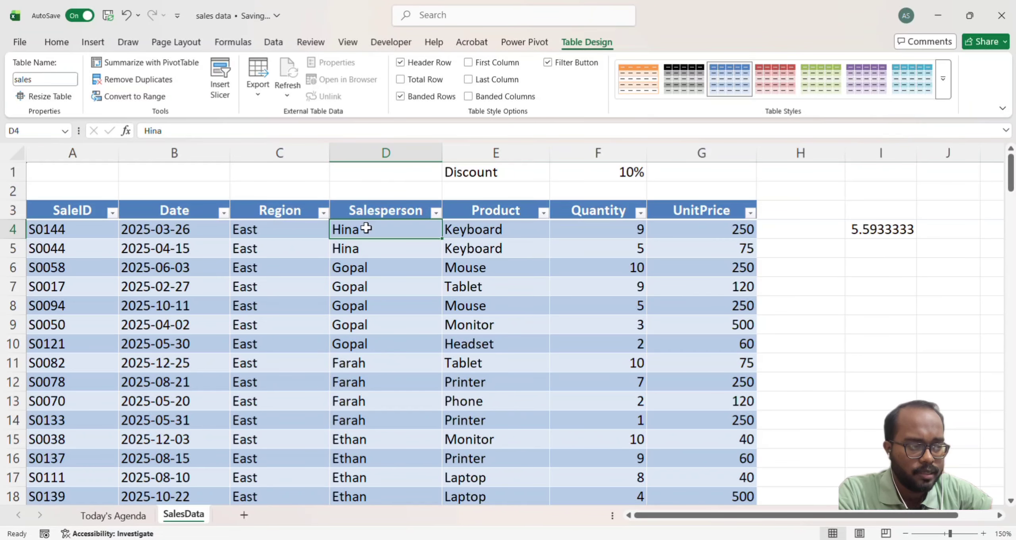
pyautogui.click(313, 234)
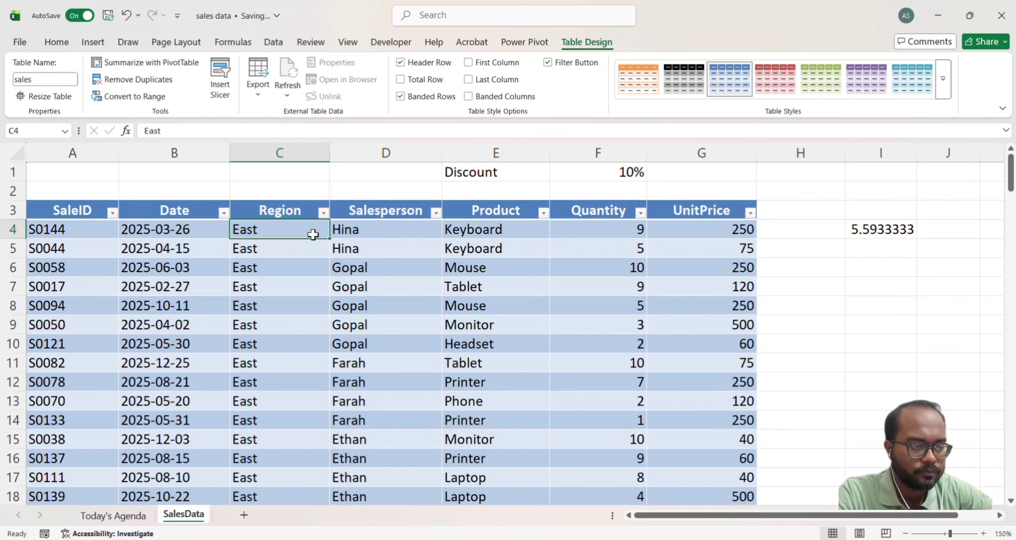
pyautogui.click(388, 234)
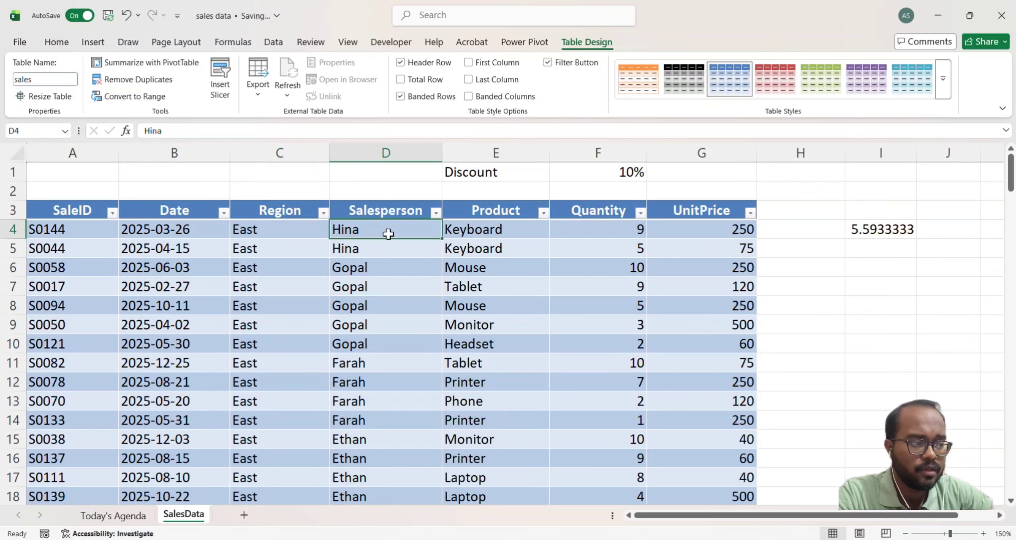
# Delete the AVERAGE formula from cell I4 beside the sales table
pyautogui.click(881, 230)
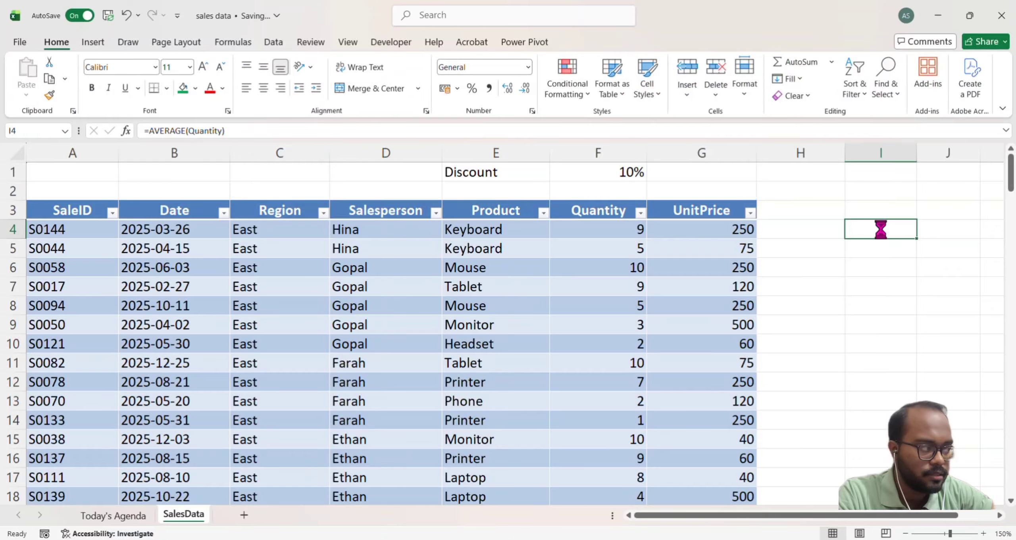
pyautogui.click(362, 230)
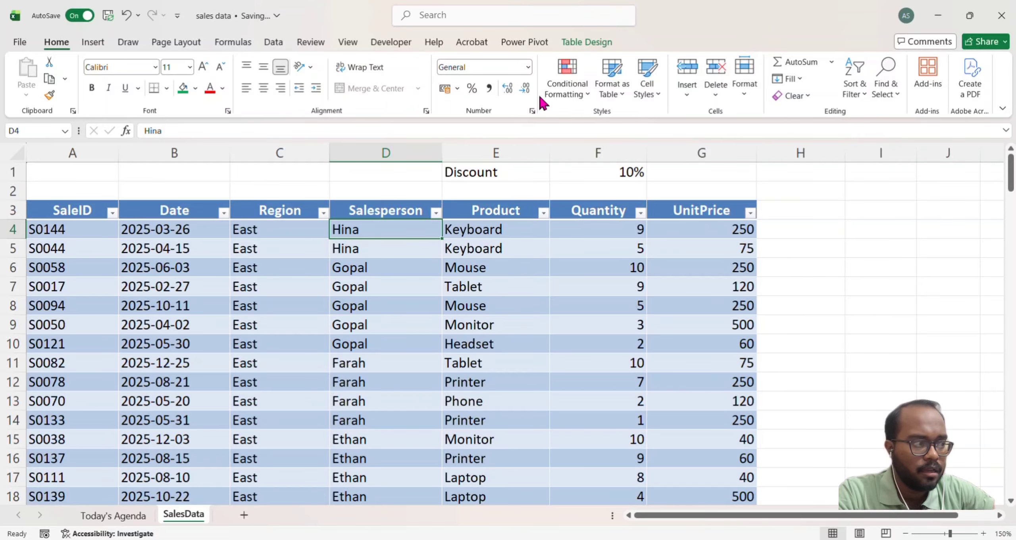
# Insert slicers for the Region and Product columns of the sales table
pyautogui.click(602, 46)
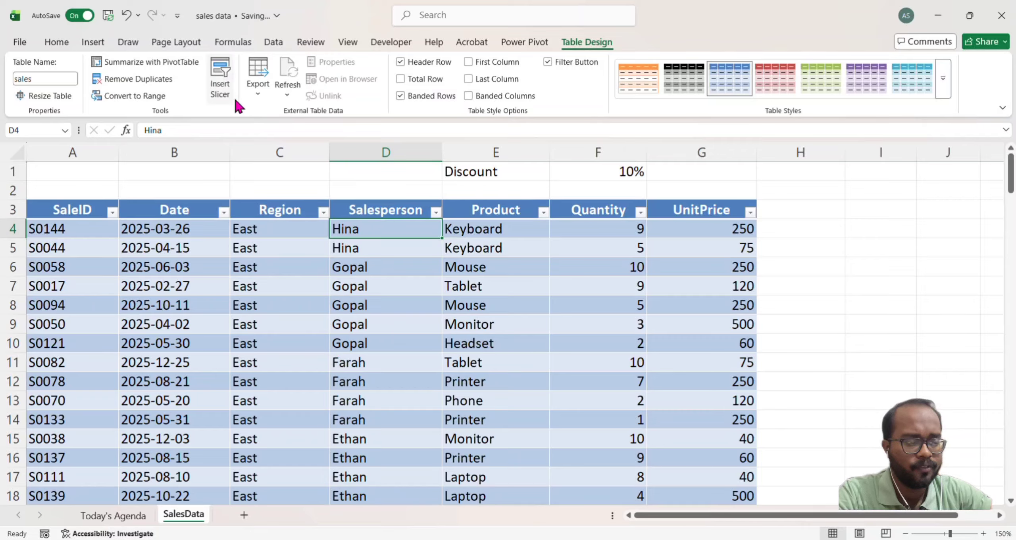
pyautogui.click(221, 92)
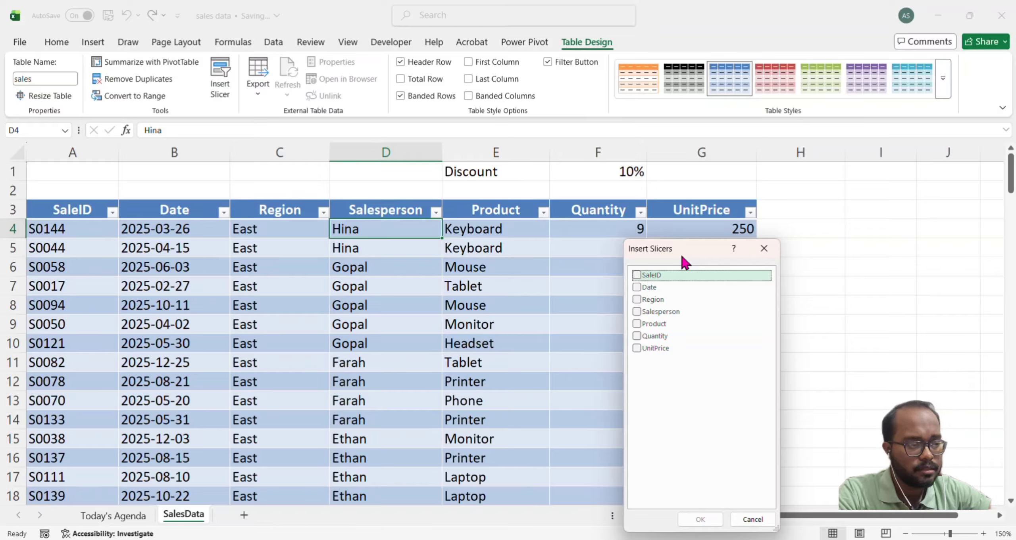
pyautogui.click(636, 299)
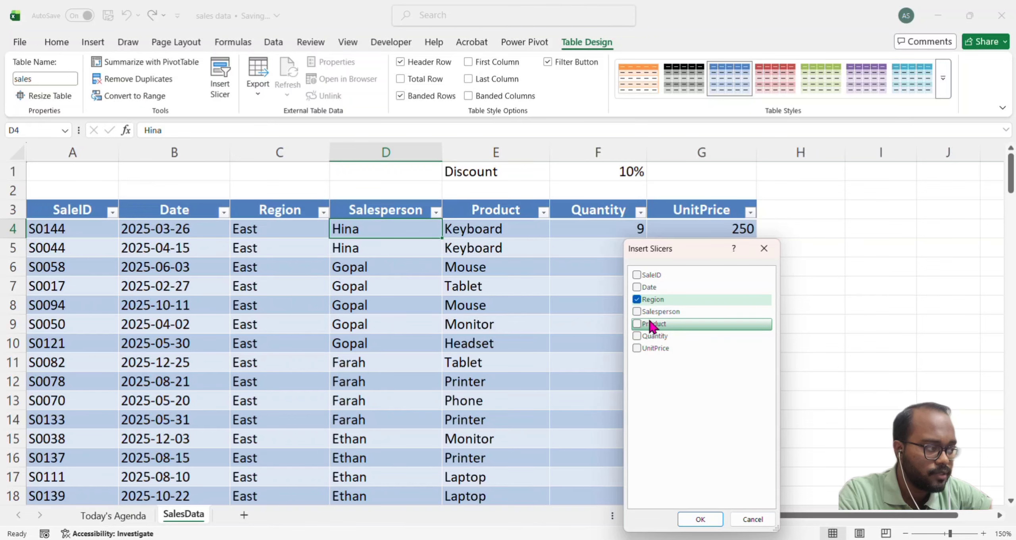
pyautogui.click(636, 323)
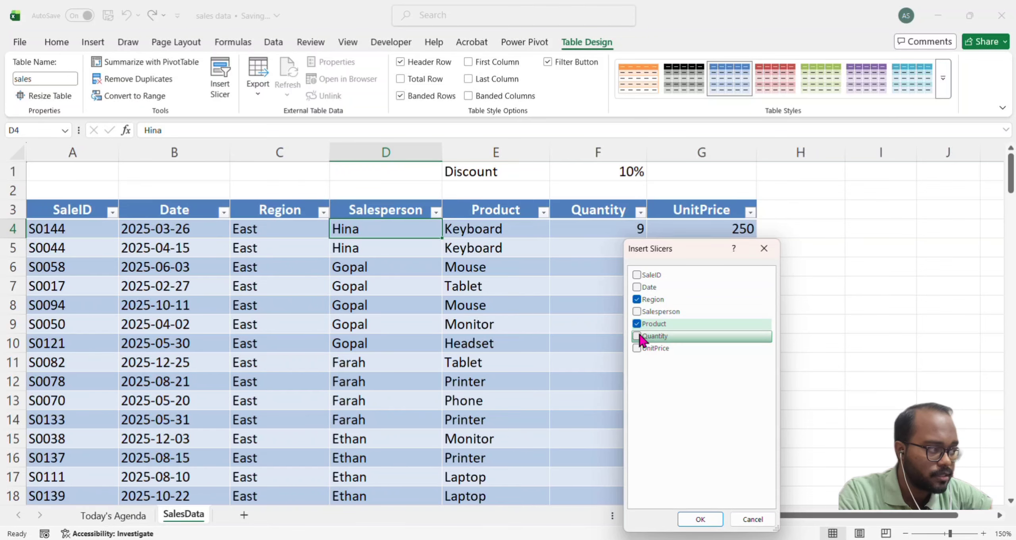
pyautogui.click(695, 520)
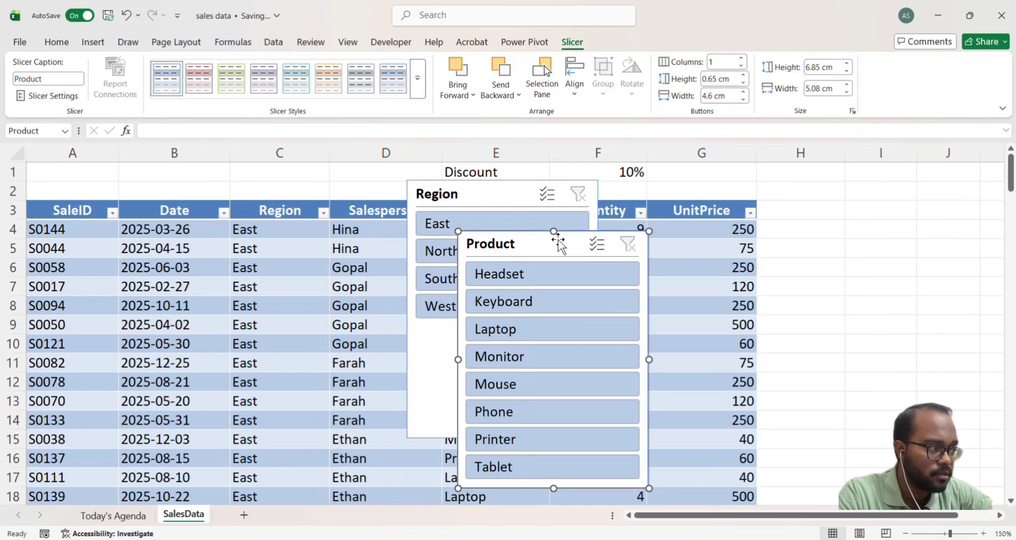
# Arrange the two slicers beside the UnitPrice column, with Region above Product
pyautogui.moveTo(563, 241); pyautogui.dragTo(883, 294)
pyautogui.click(507, 381)
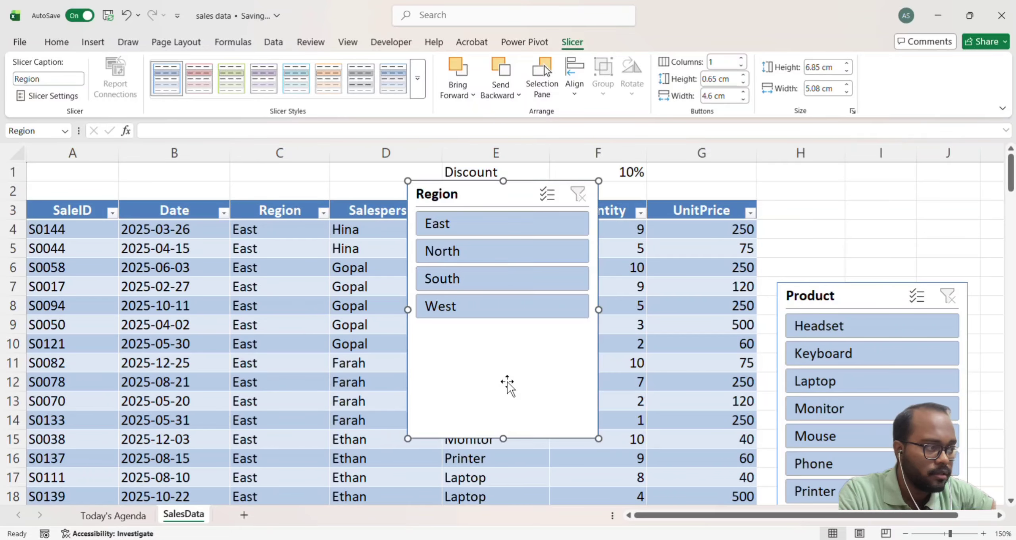
pyautogui.moveTo(501, 410); pyautogui.dragTo(889, 242)
pyautogui.moveTo(861, 295); pyautogui.dragTo(857, 326)
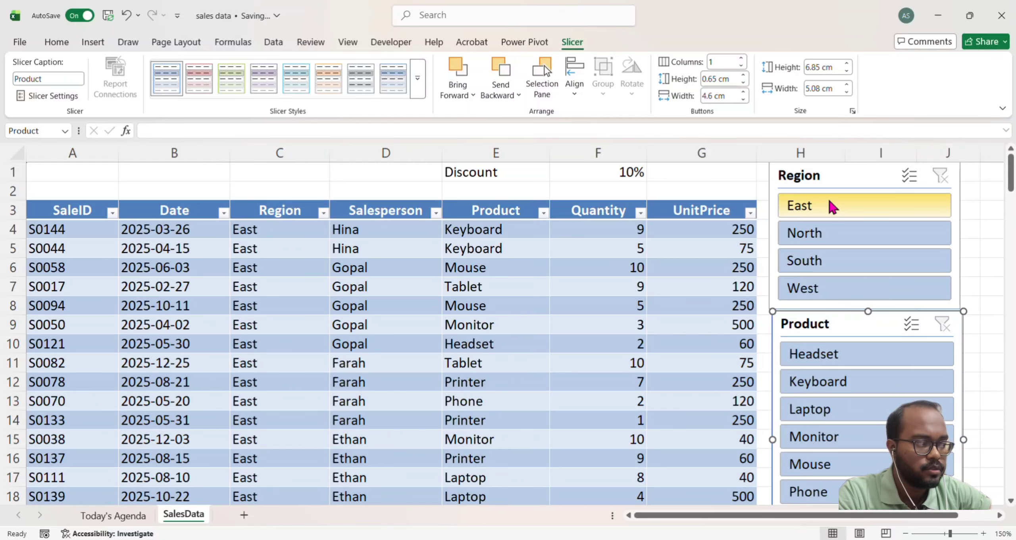
# Filter the sales table to East and Keyboard with the Region and Product slicers, and clear both slicer filters
pyautogui.click(832, 206)
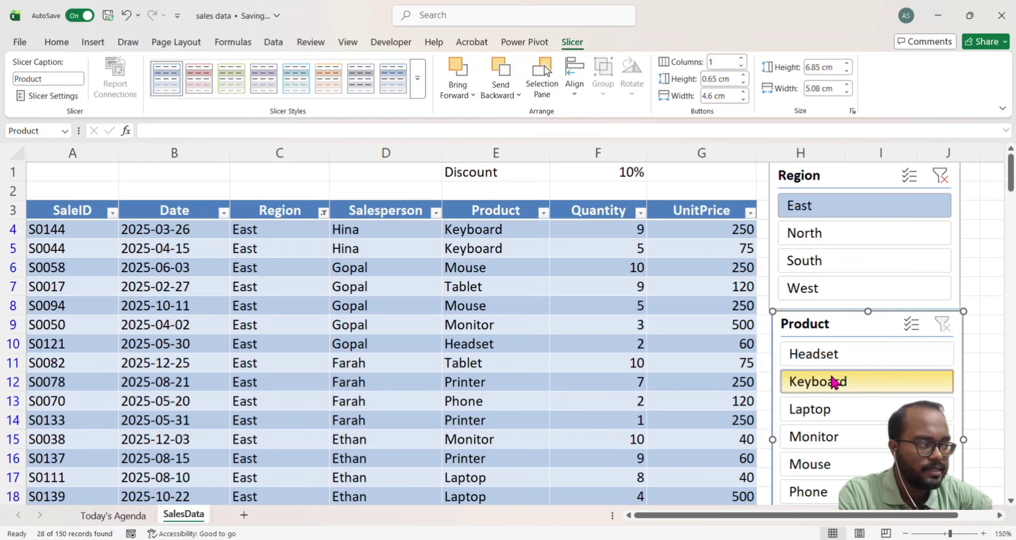
pyautogui.click(834, 382)
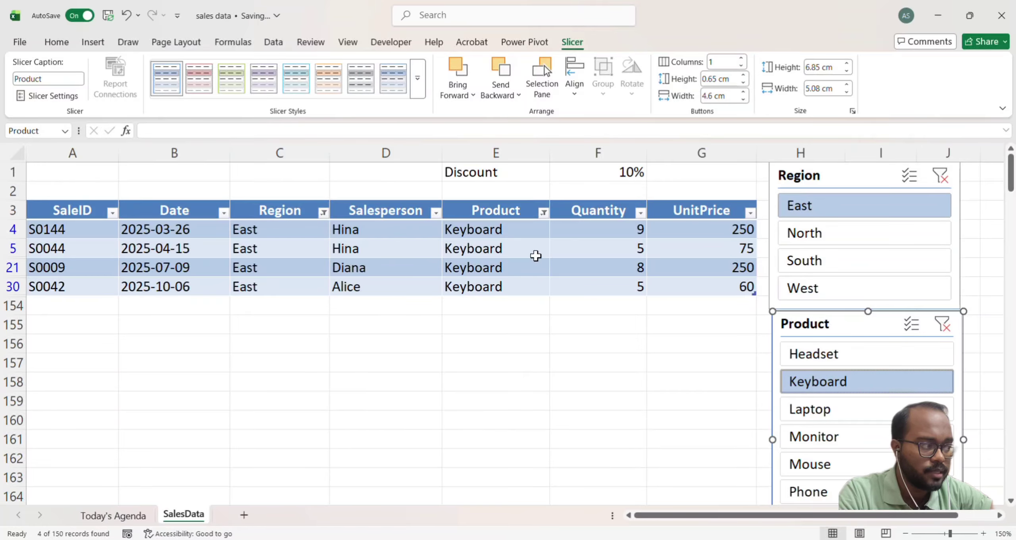
pyautogui.click(941, 177)
pyautogui.click(943, 323)
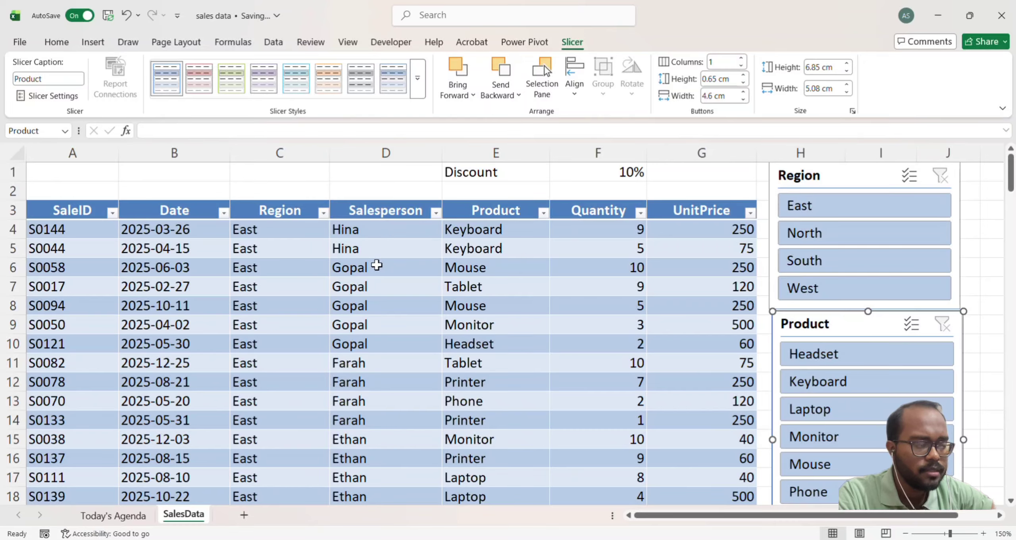
# Add a total row to the sales table
pyautogui.click(377, 266)
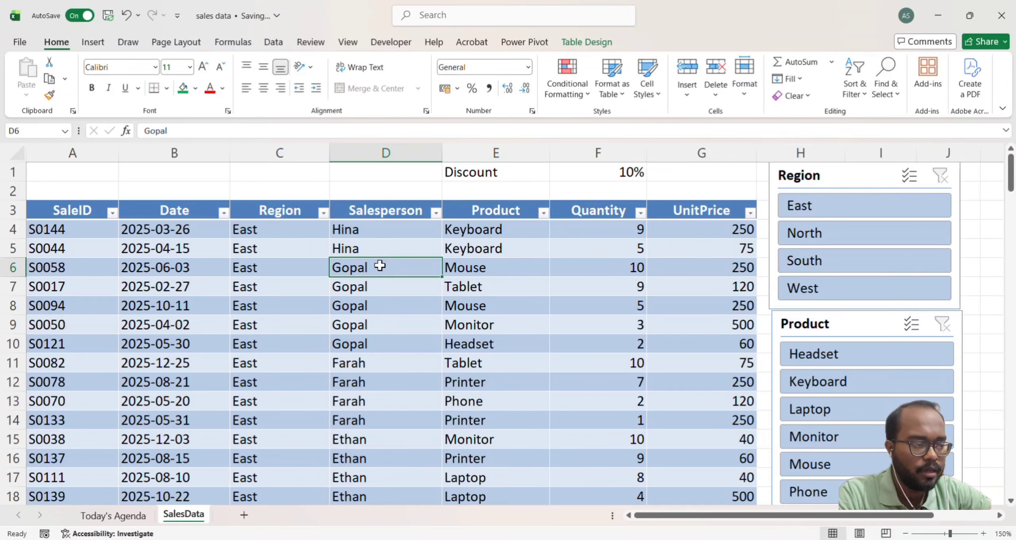
pyautogui.click(404, 243)
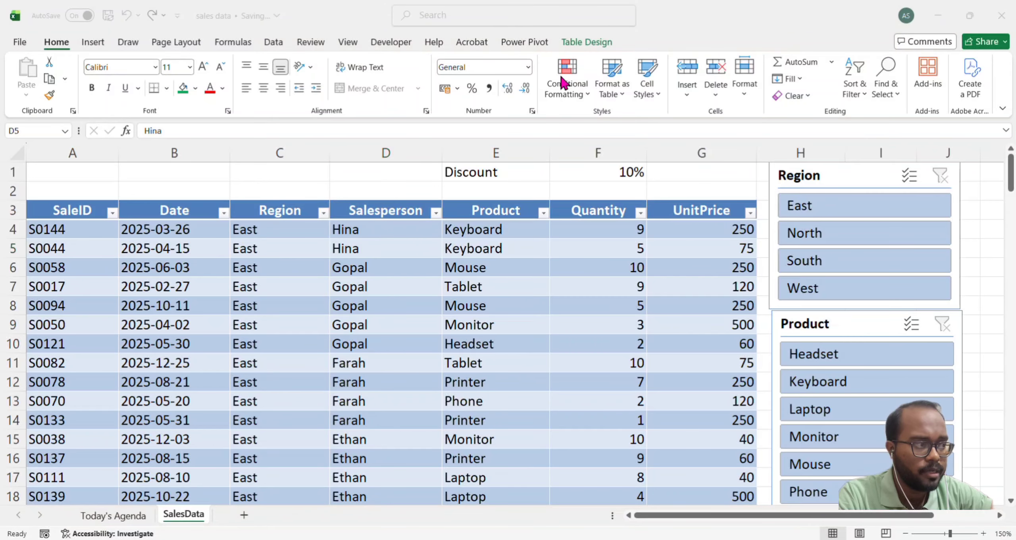
pyautogui.click(465, 302)
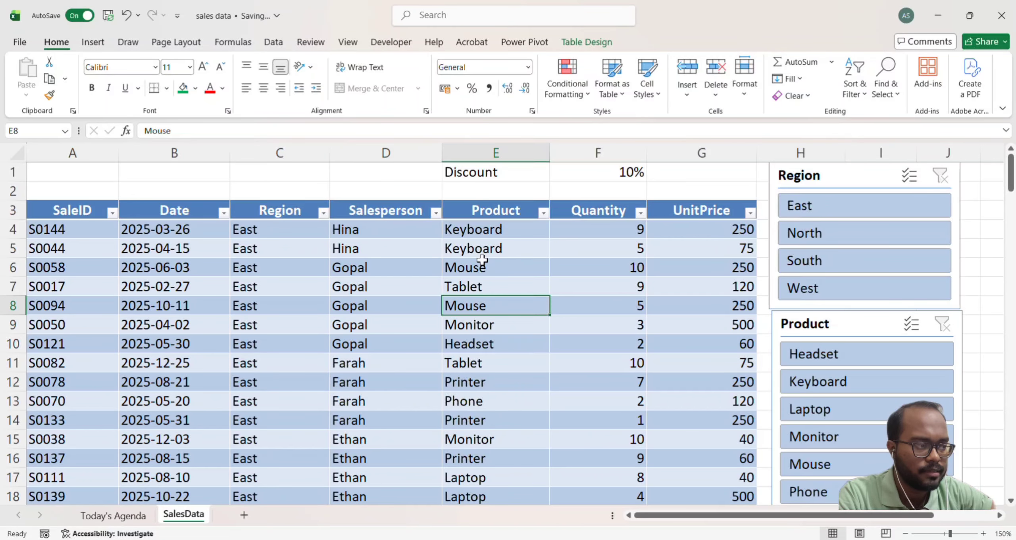
pyautogui.click(609, 45)
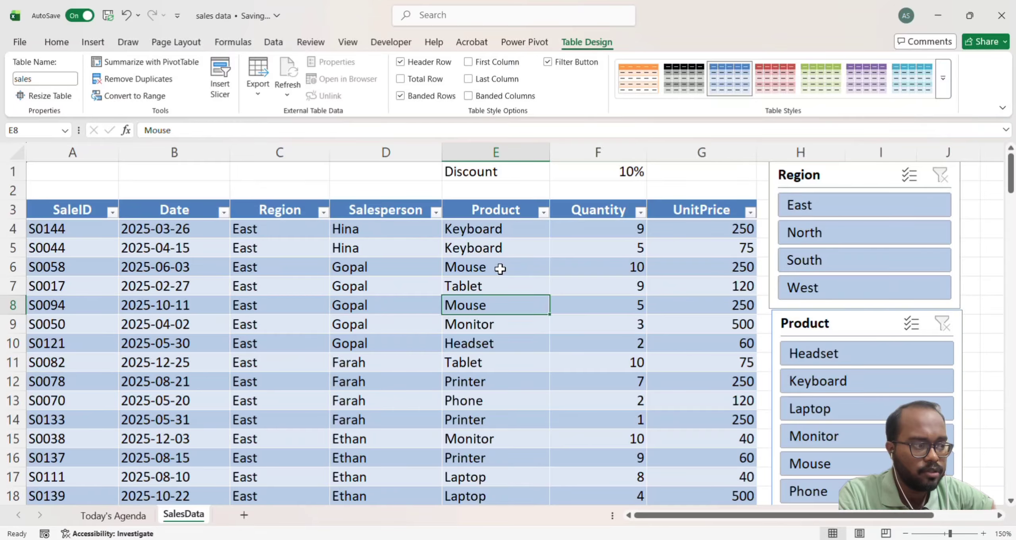
pyautogui.click(400, 79)
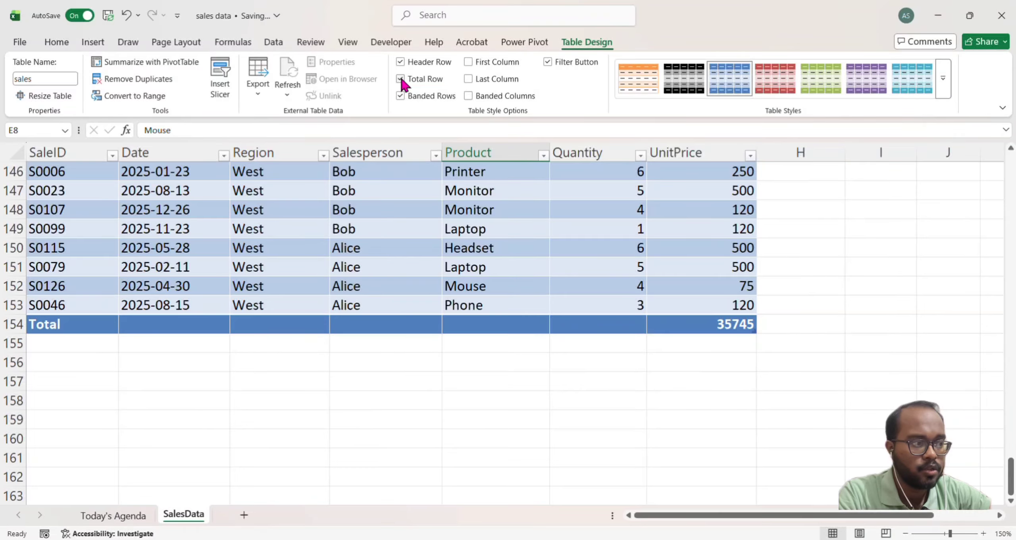
# Set the Salesperson column's total row function to Count
pyautogui.click(361, 325)
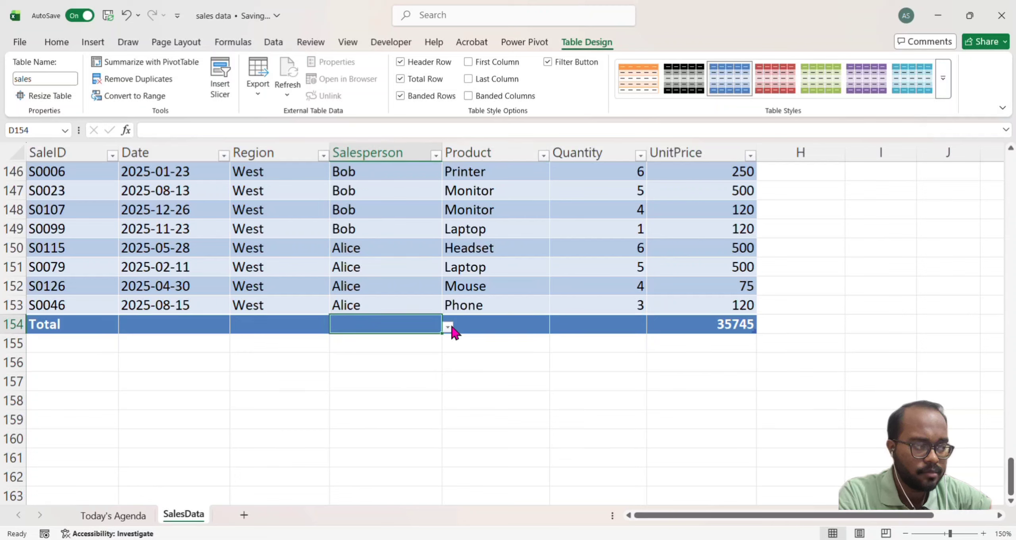
pyautogui.click(448, 327)
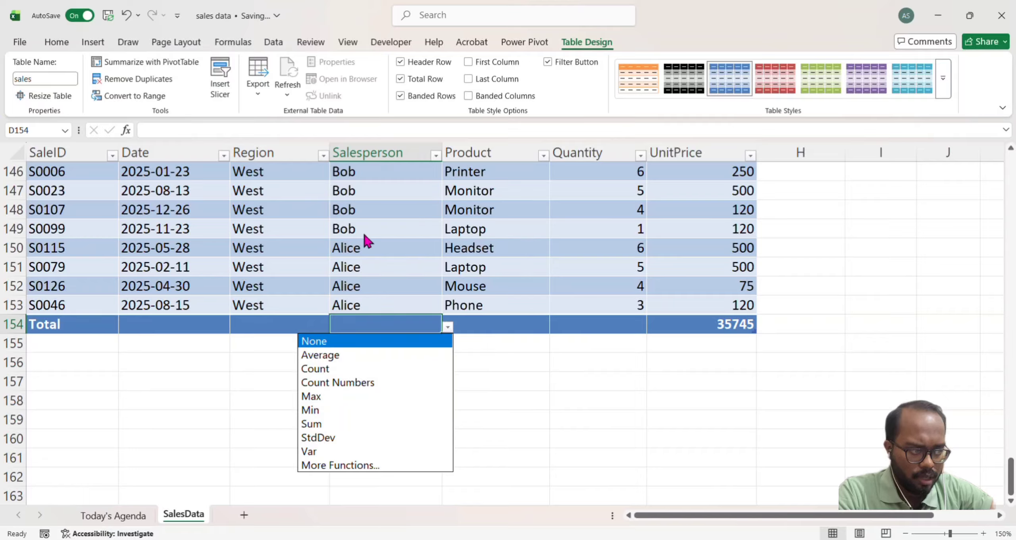
pyautogui.press('Escape')
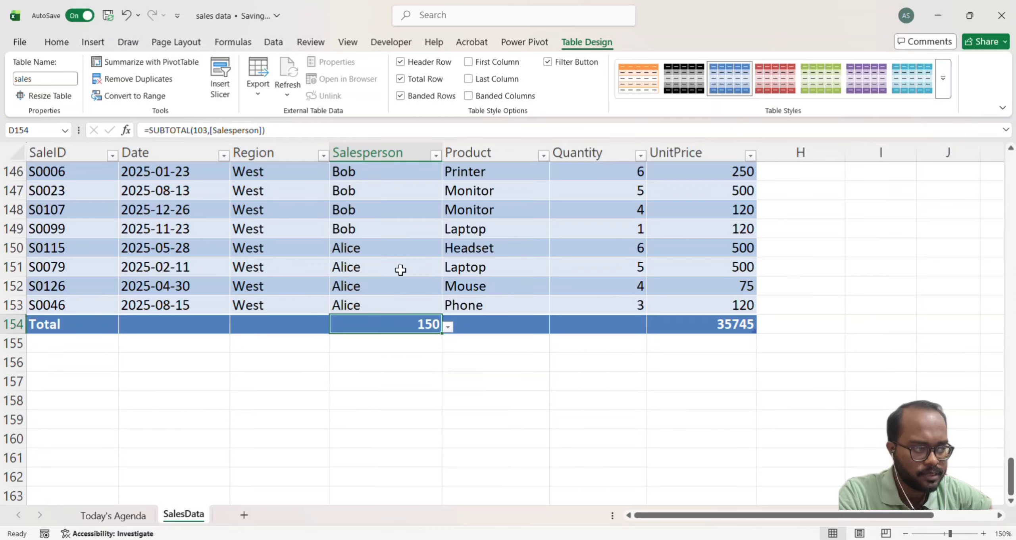
# Try the Average, Sum, Max and Min functions for the UnitPrice column in the total row
pyautogui.click(693, 326)
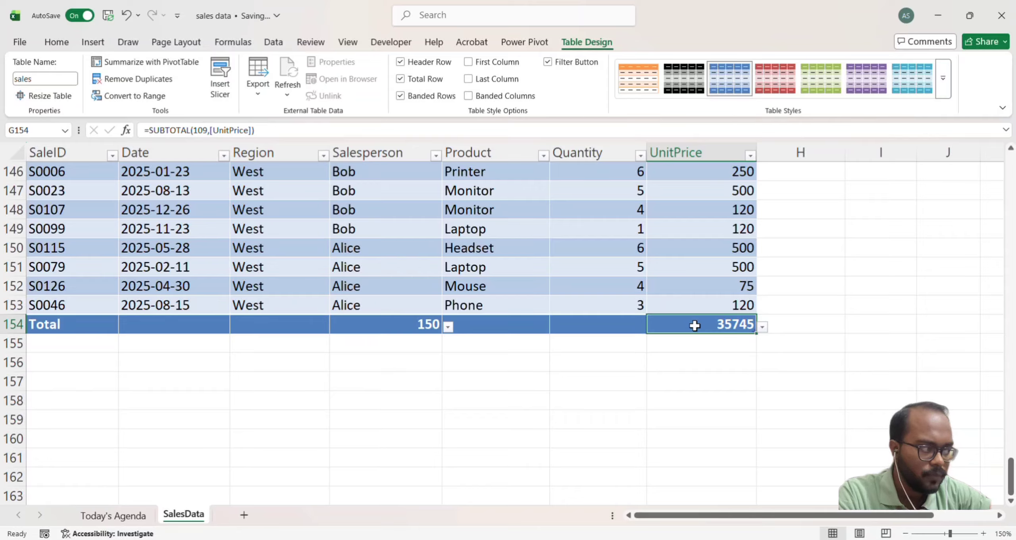
pyautogui.click(762, 327)
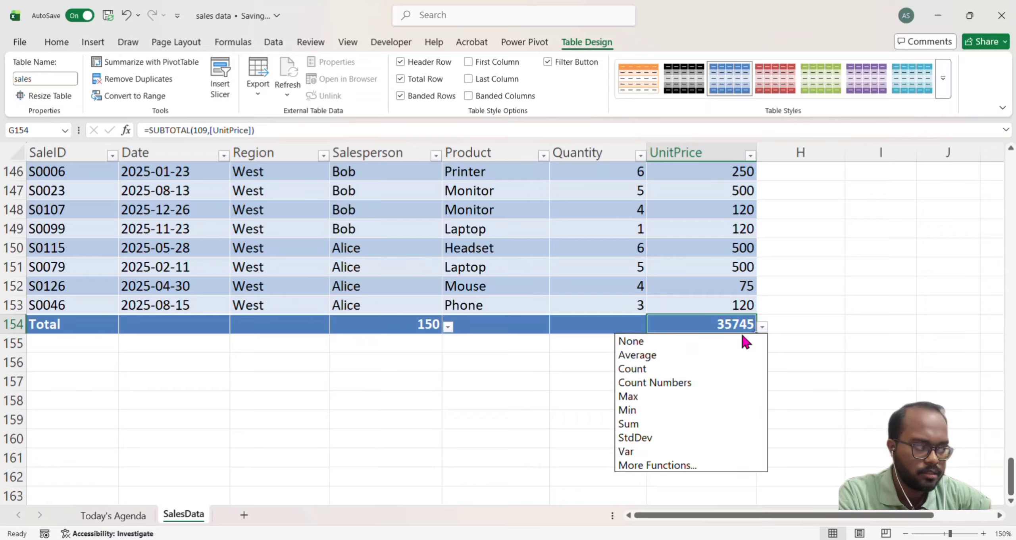
pyautogui.click(677, 356)
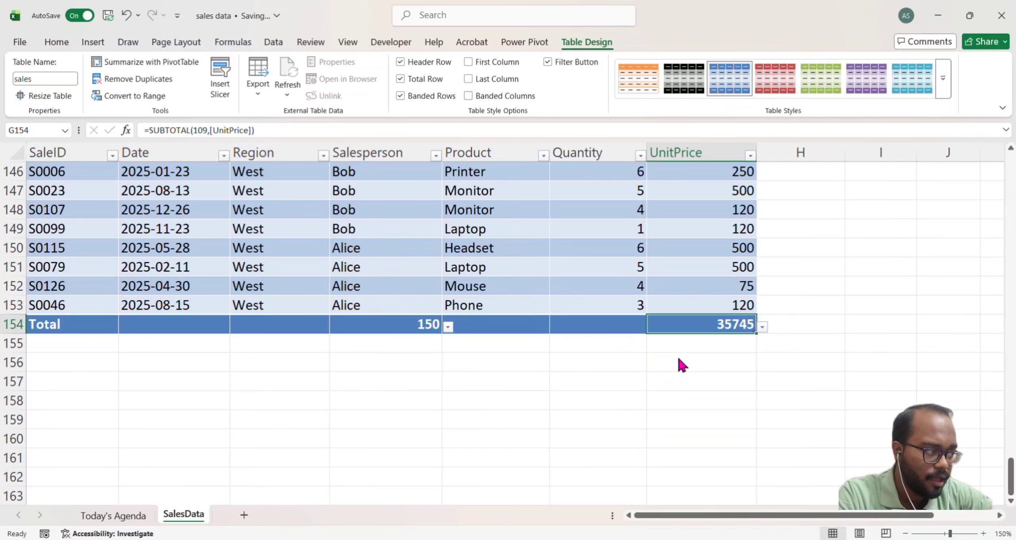
pyautogui.click(762, 326)
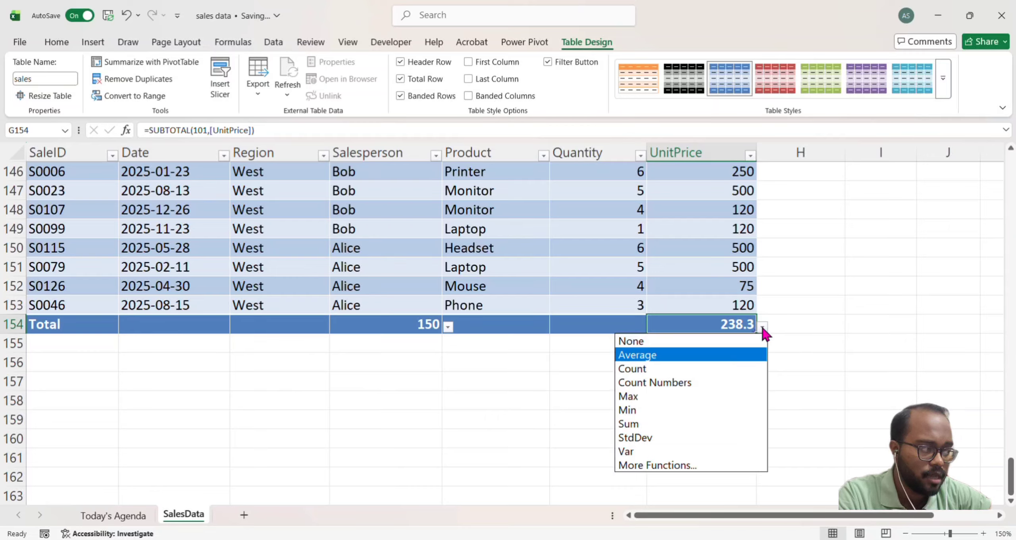
pyautogui.click(664, 422)
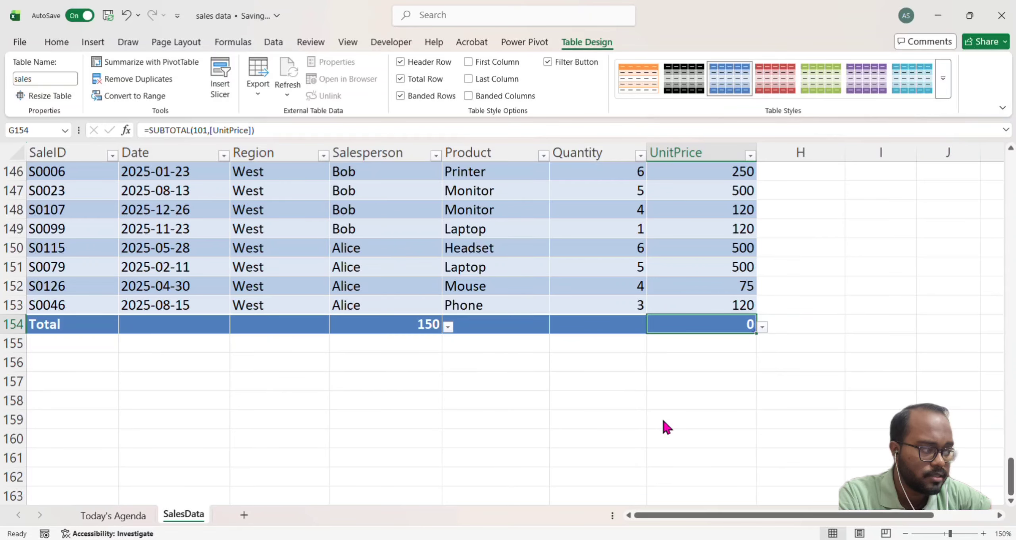
pyautogui.click(762, 326)
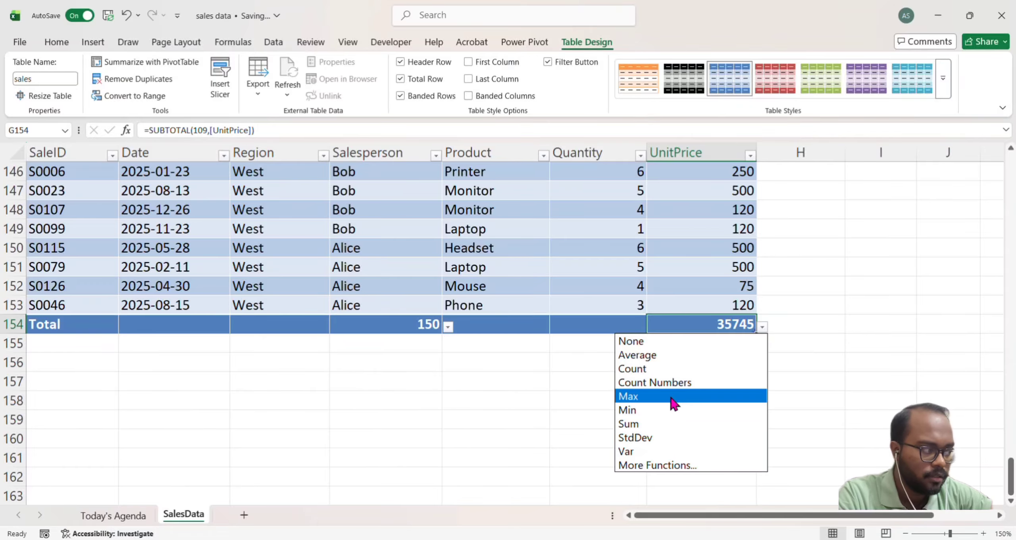
pyautogui.click(671, 393)
pyautogui.click(762, 326)
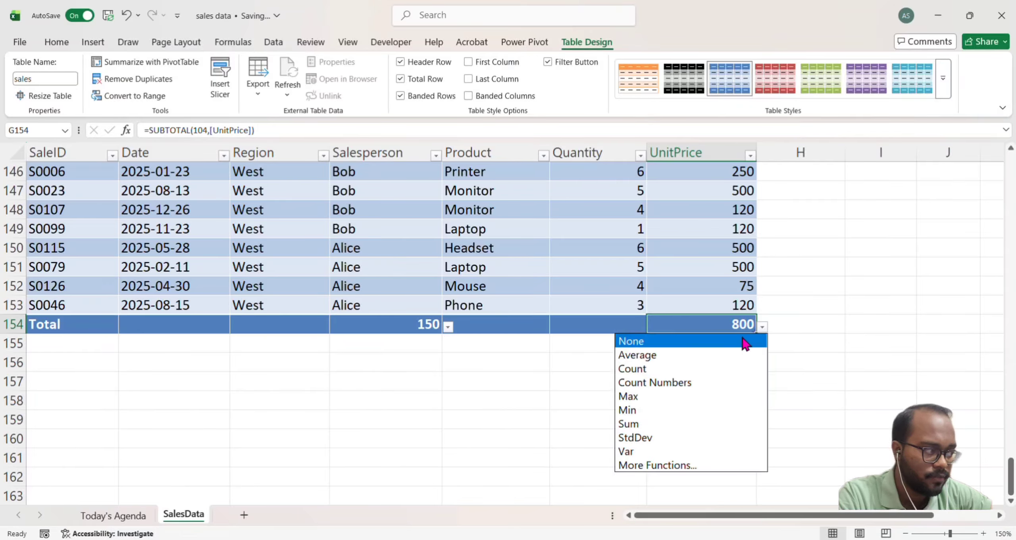
pyautogui.click(659, 411)
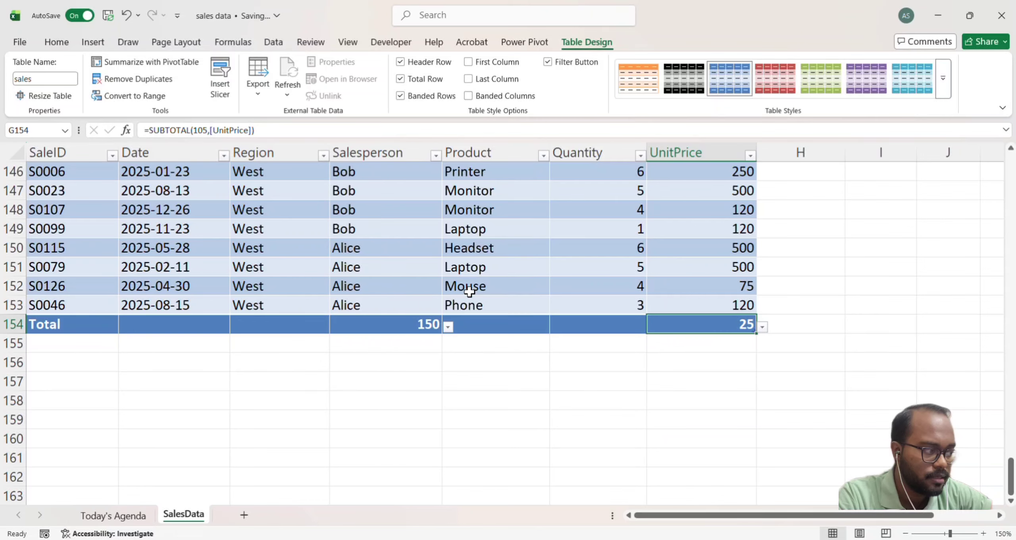
# Filter the Salesperson column to show only the alphabetically first salesperson's rows
pyautogui.click(388, 284)
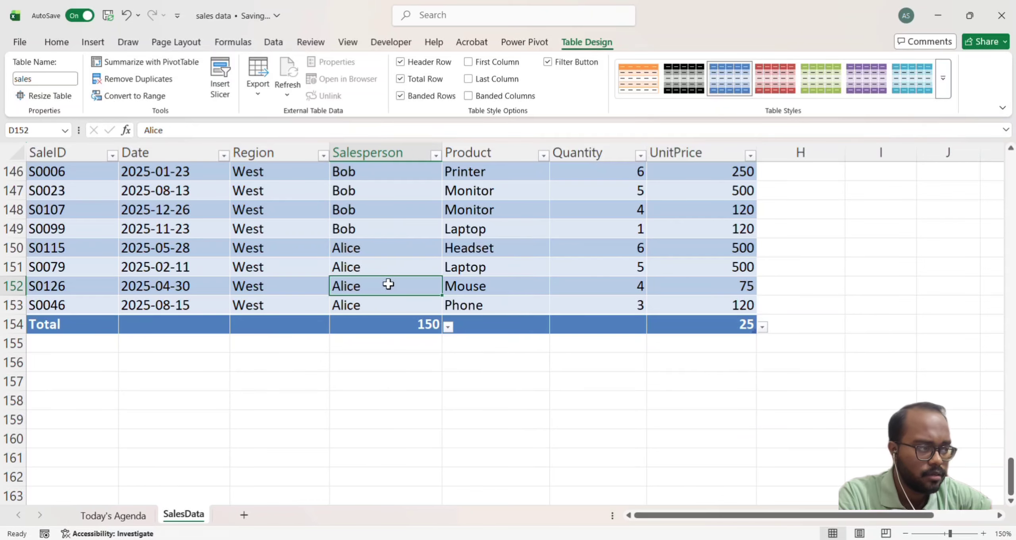
pyautogui.hotkey('ctrl', 'space')
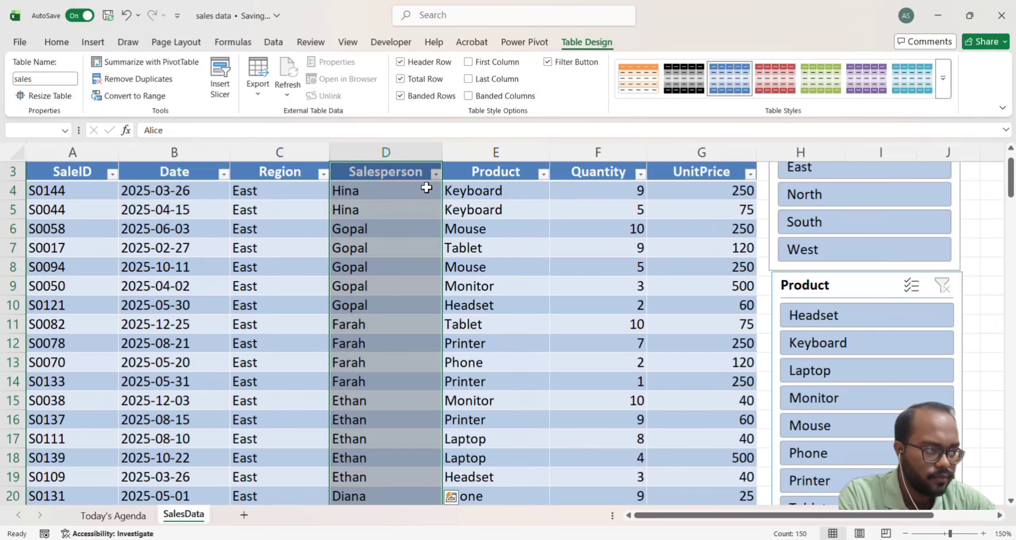
pyautogui.click(435, 174)
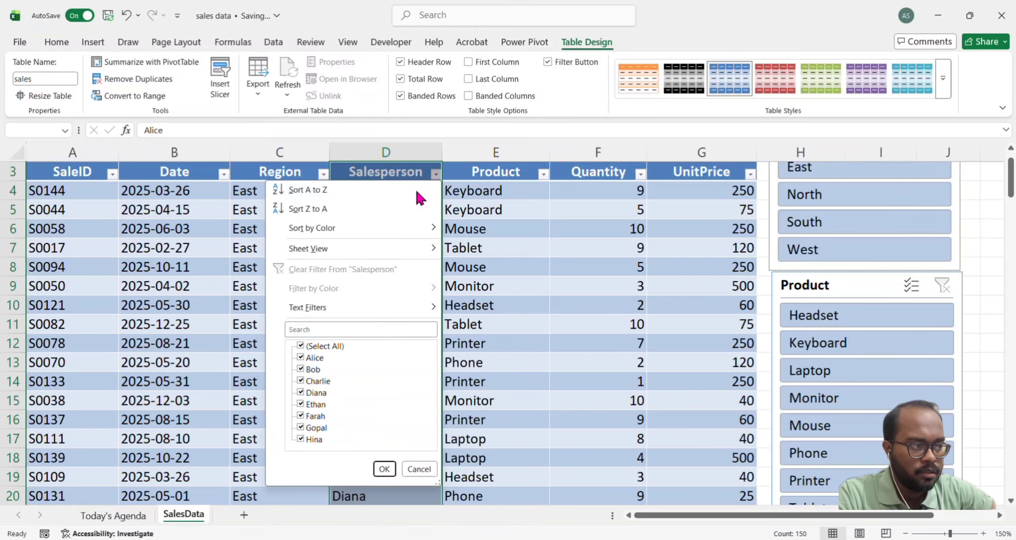
pyautogui.click(301, 347)
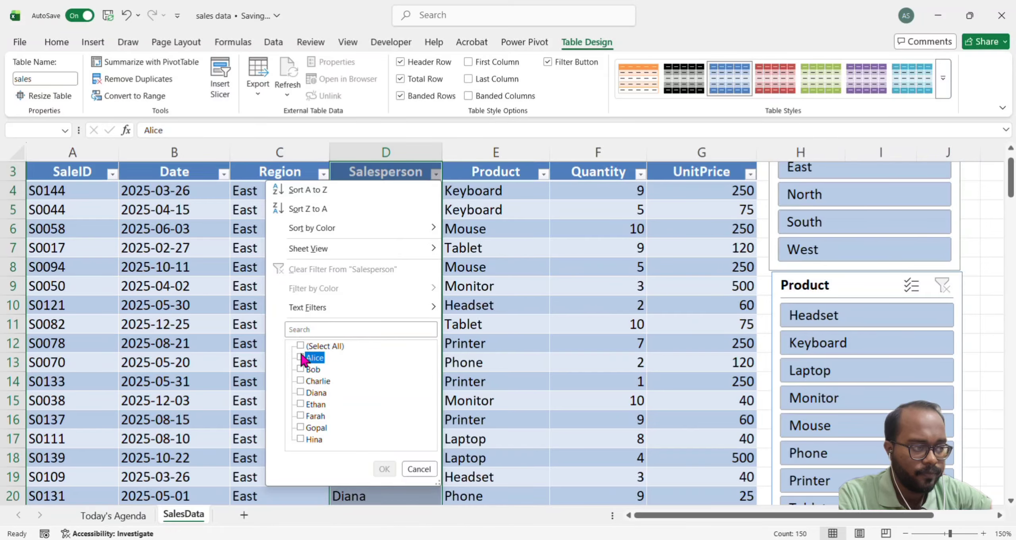
pyautogui.click(301, 357)
pyautogui.click(383, 471)
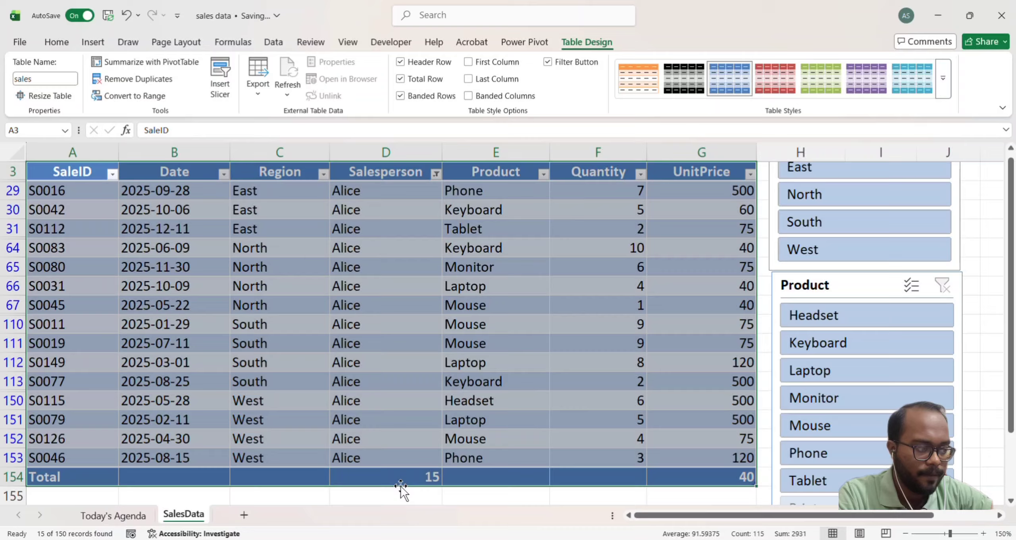
# Check the Salesperson count in the total row and set the UnitPrice total to Sum
pyautogui.click(400, 481)
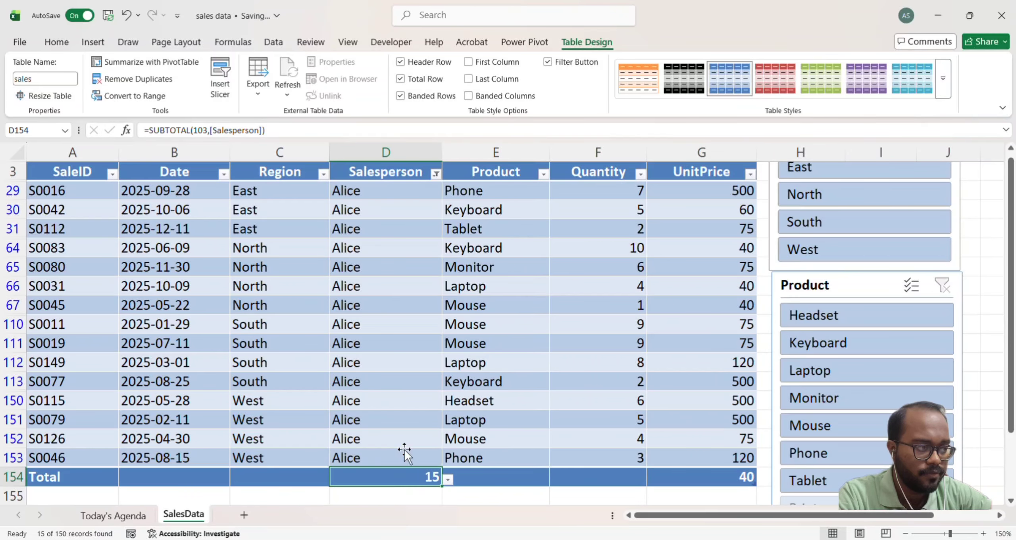
pyautogui.scroll(-1, 734, 478)
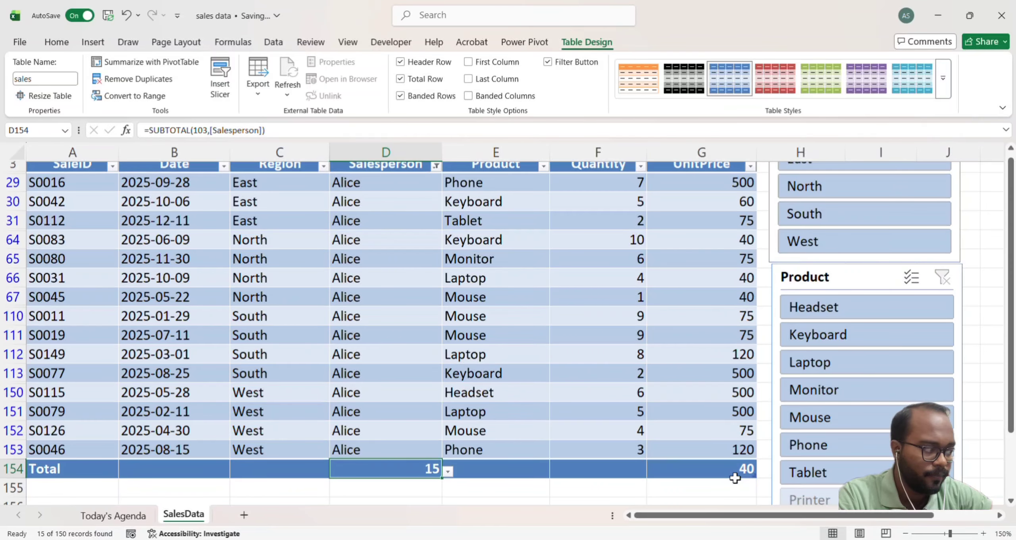
pyautogui.click(725, 458)
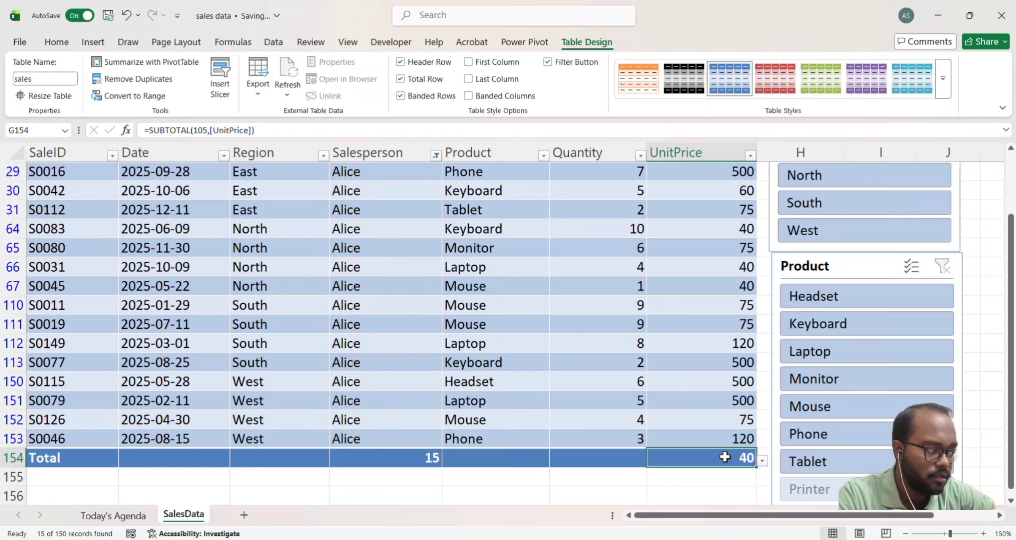
pyautogui.click(762, 461)
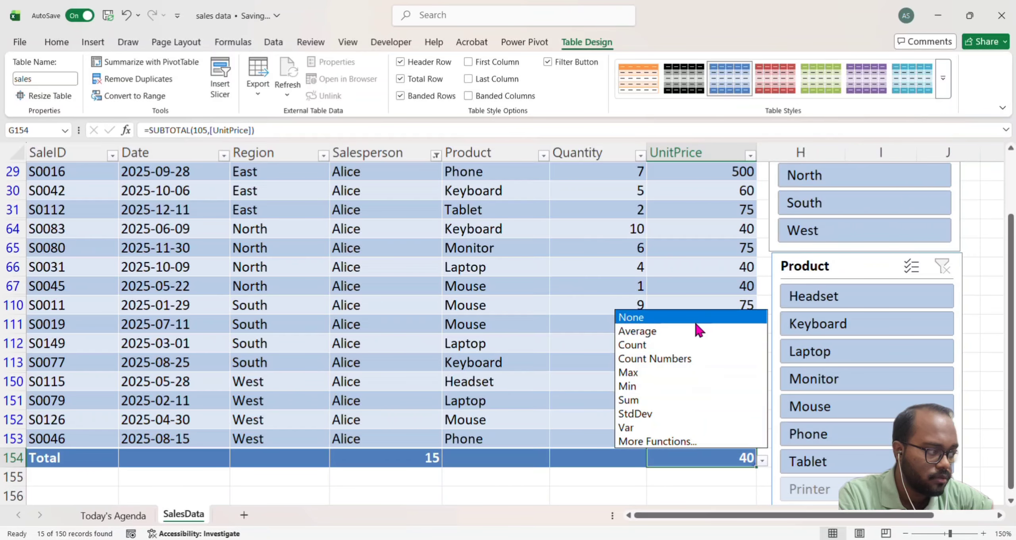
pyautogui.click(690, 400)
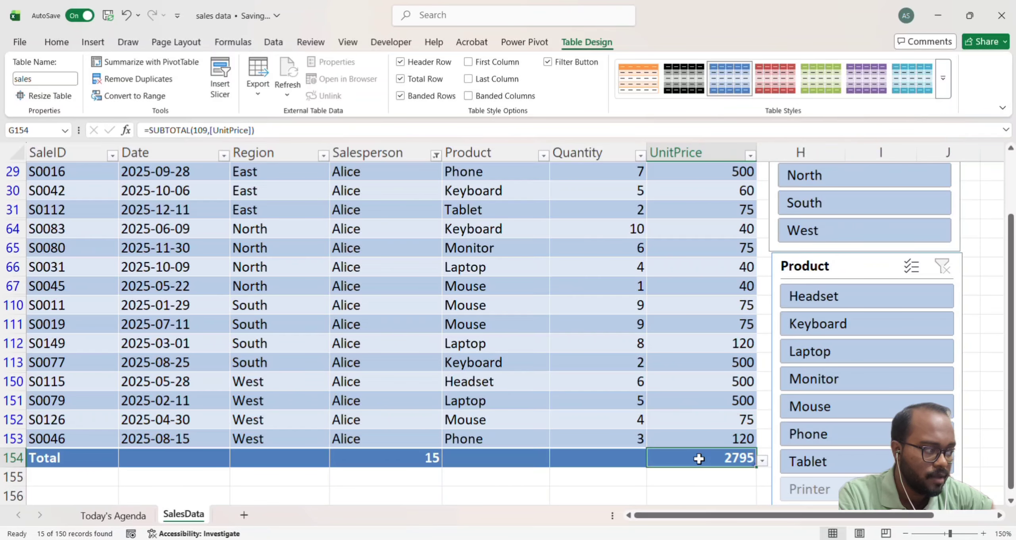
# Clear the filter from the Salesperson column
pyautogui.scroll(1, 427, 283)
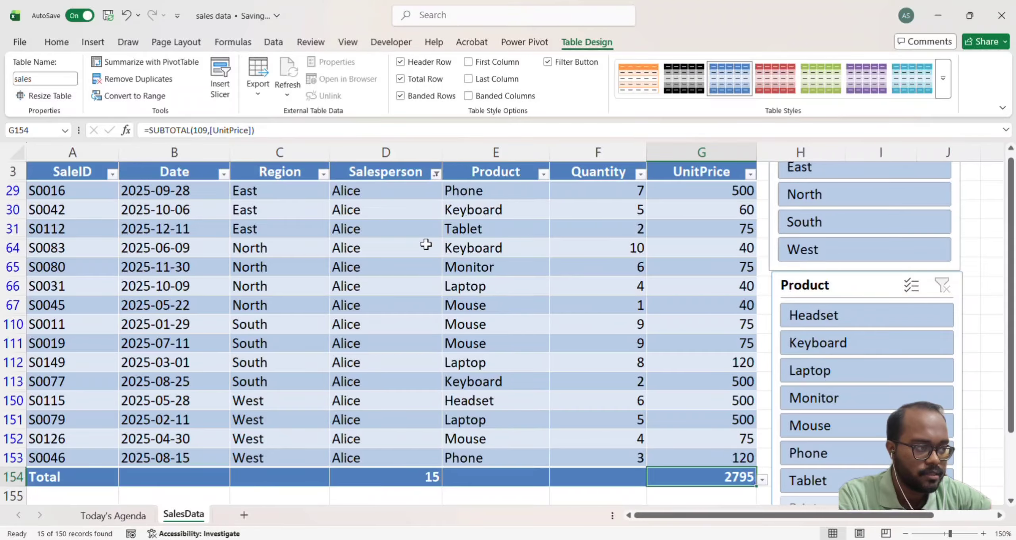
pyautogui.click(435, 174)
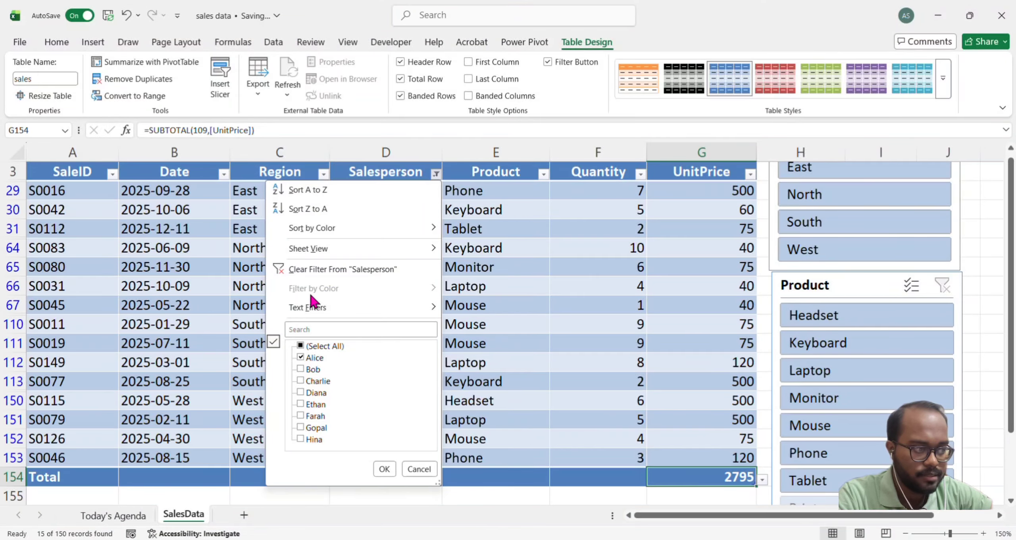
pyautogui.click(315, 271)
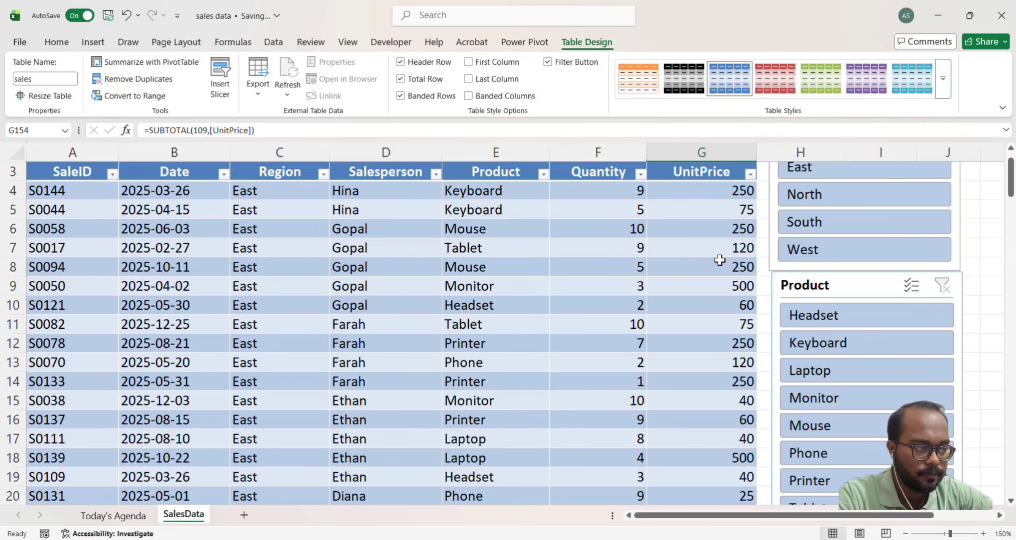
# Filter the table to East and Headset with the slicers, and set the Region column's total to Count
pyautogui.click(819, 170)
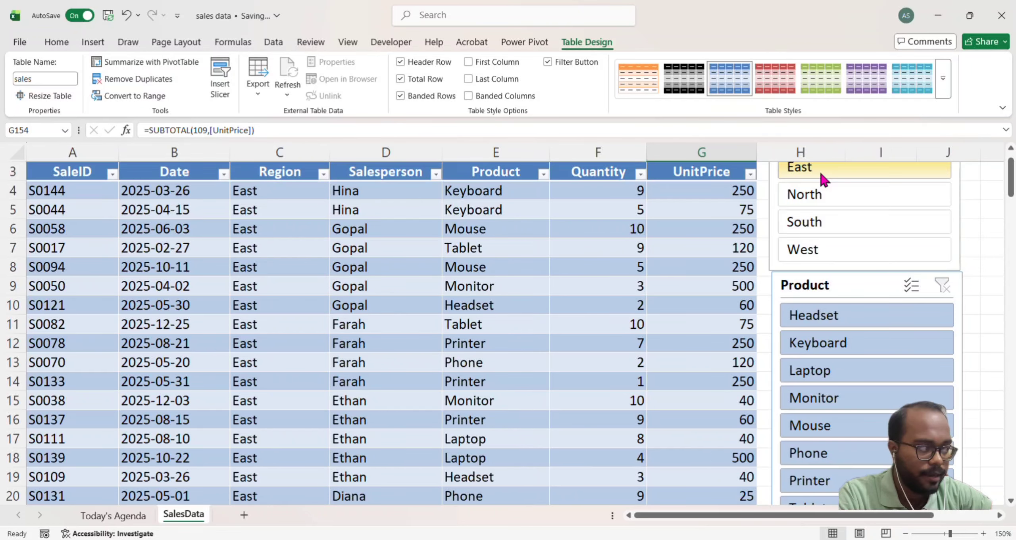
pyautogui.click(811, 319)
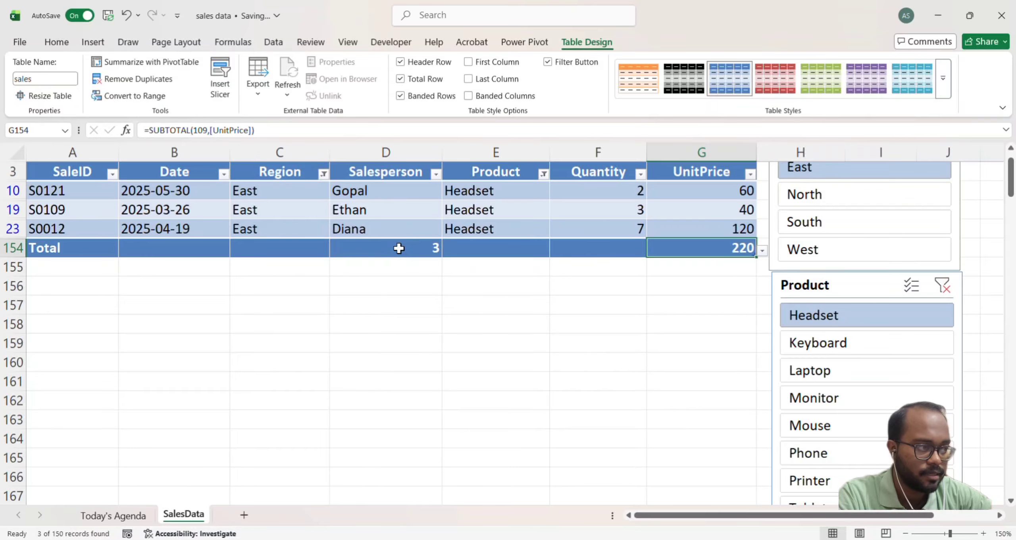
pyautogui.click(315, 250)
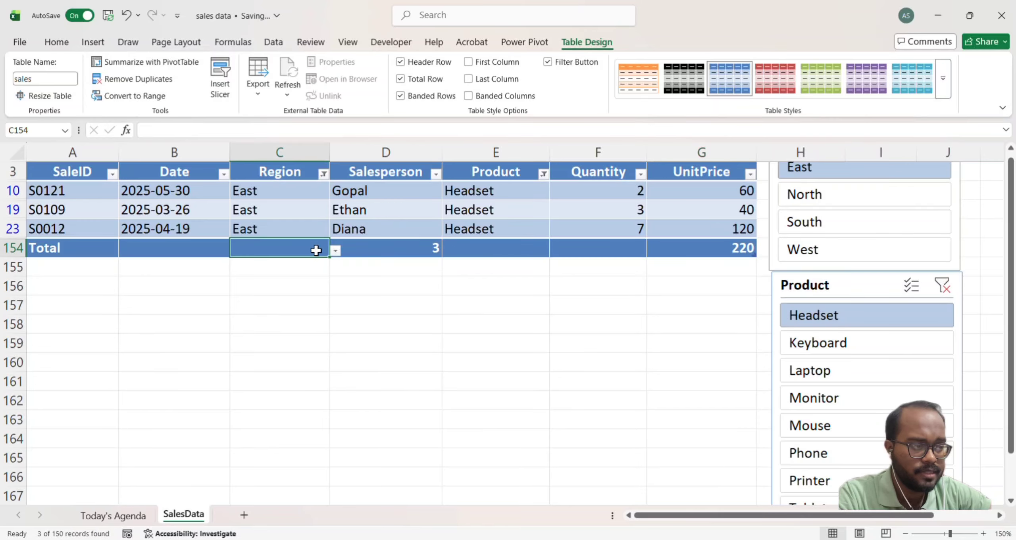
pyautogui.click(336, 250)
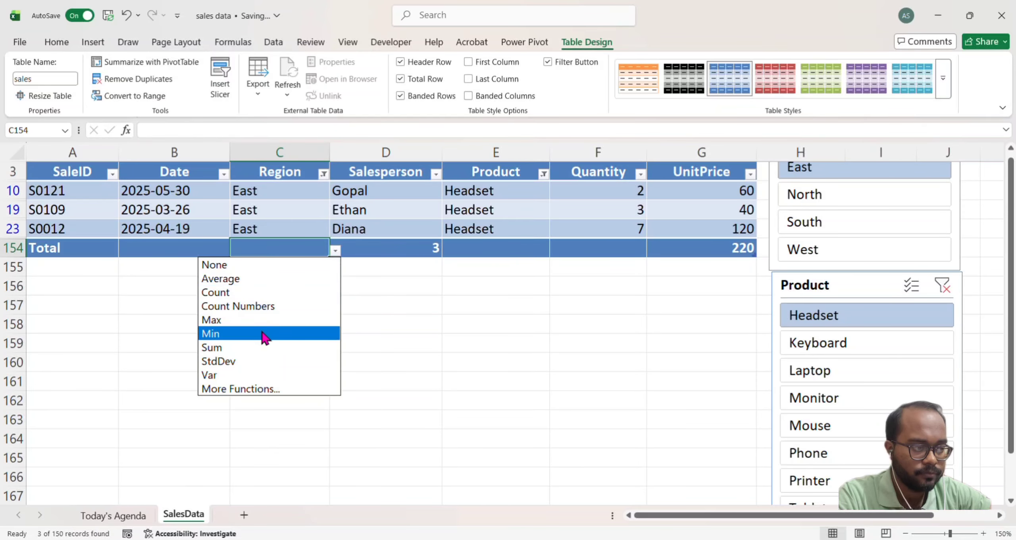
pyautogui.click(262, 292)
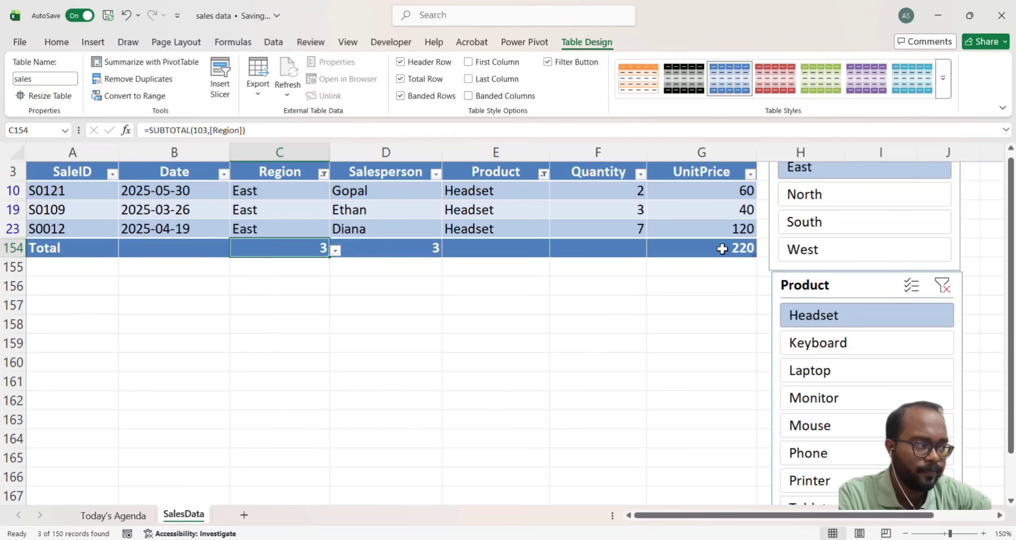
# Clear the Region and Product slicer filters
pyautogui.scroll(1, 722, 249)
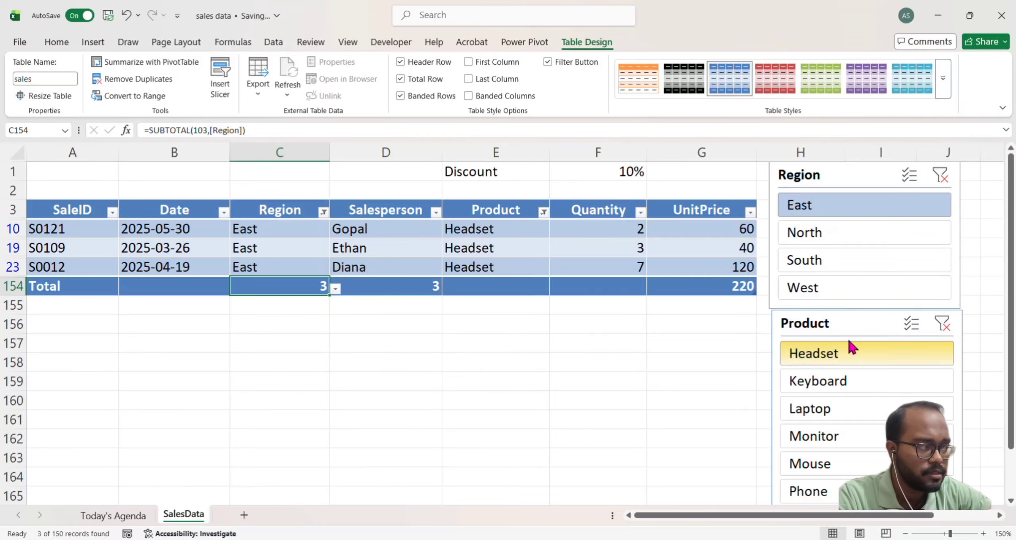
pyautogui.click(941, 177)
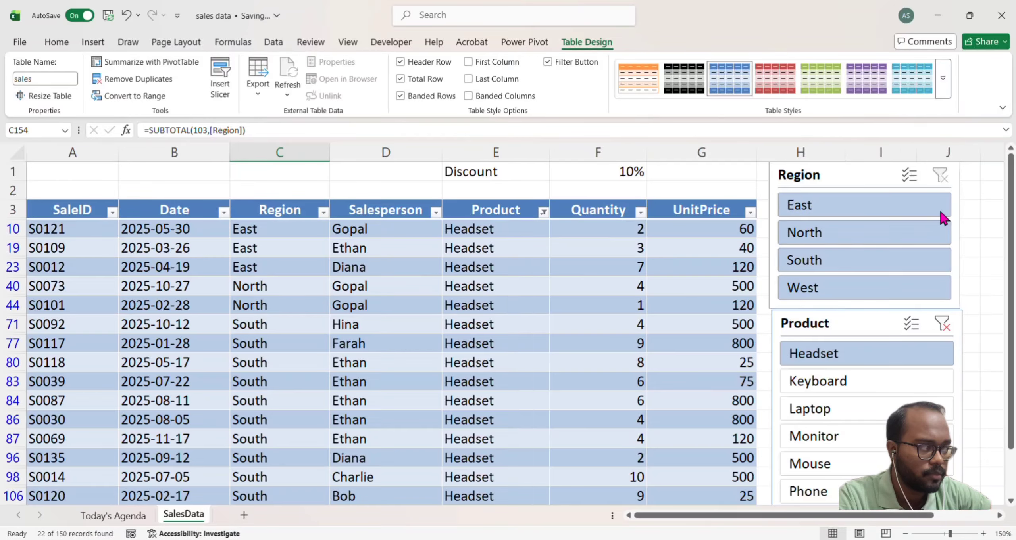
pyautogui.click(944, 327)
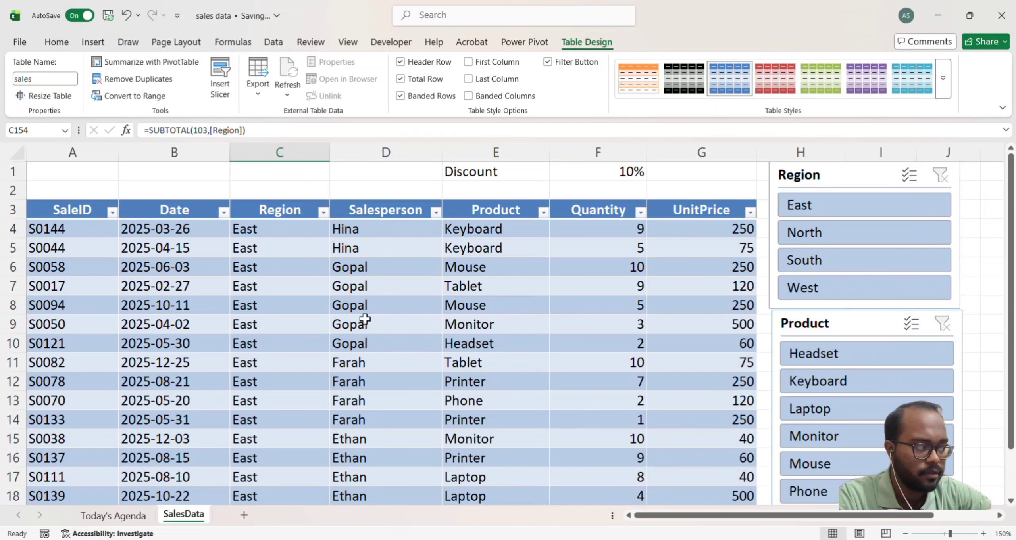
# Remove the total row from the sales table and return to the first Salesperson entry in D4
pyautogui.scroll(-5, 362, 322)
pyautogui.scroll(2, 333, 328)
pyautogui.scroll(3, 273, 311)
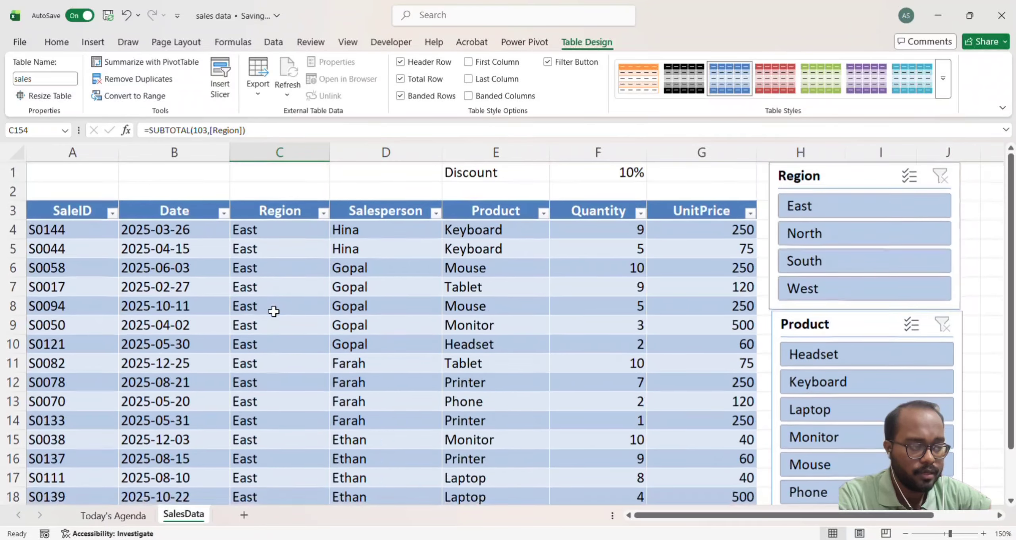
pyautogui.click(370, 230)
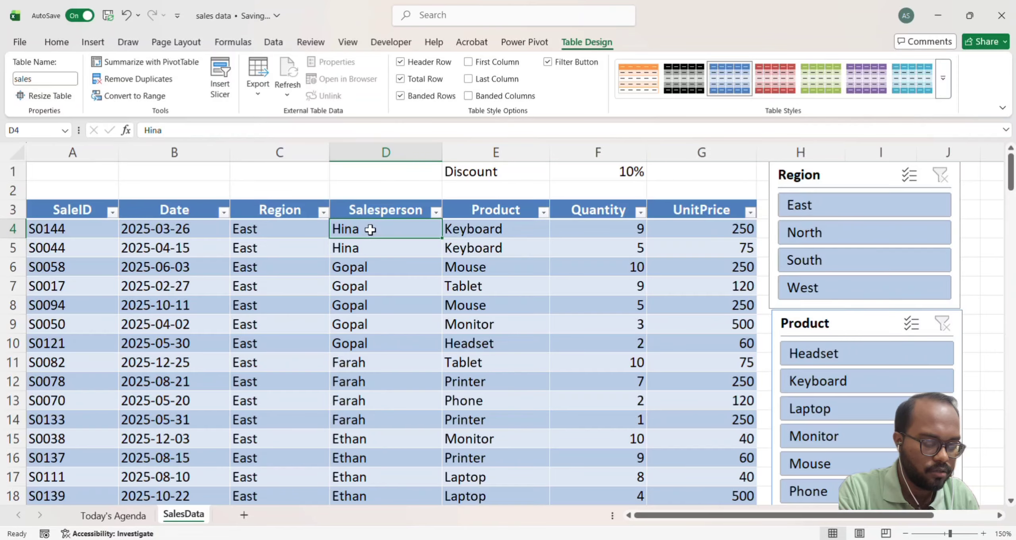
pyautogui.hotkey('ctrl', 'shift', 'Down')
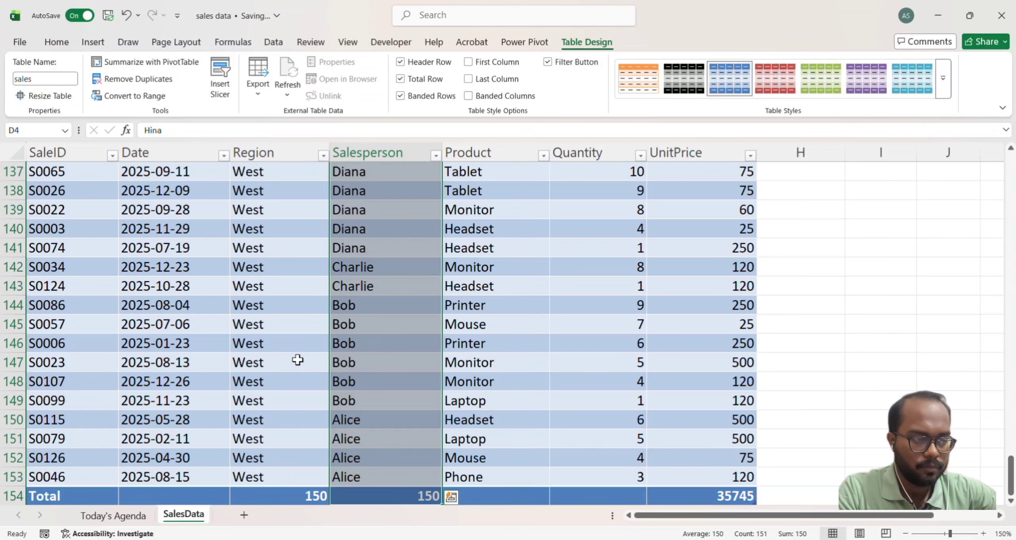
pyautogui.click(400, 79)
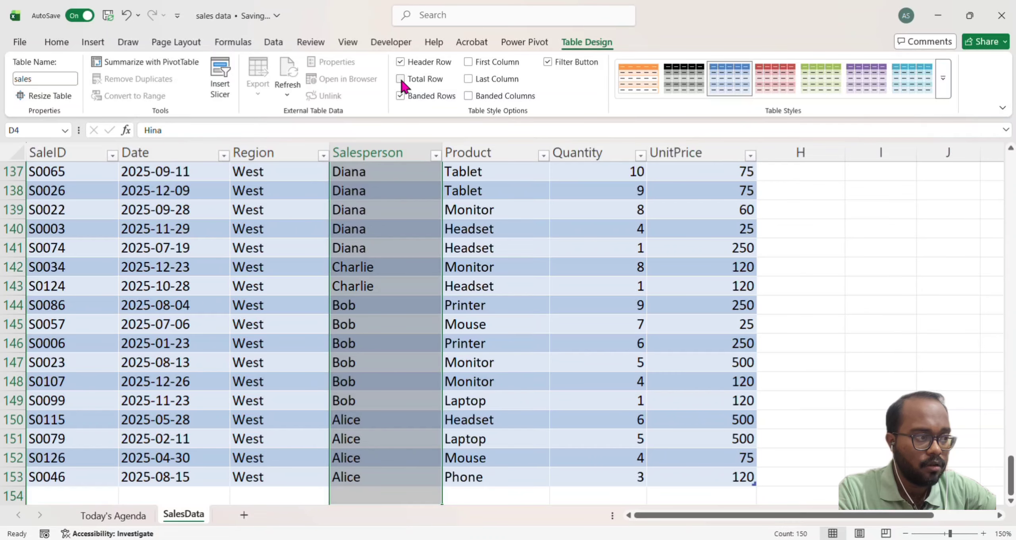
pyautogui.click(387, 382)
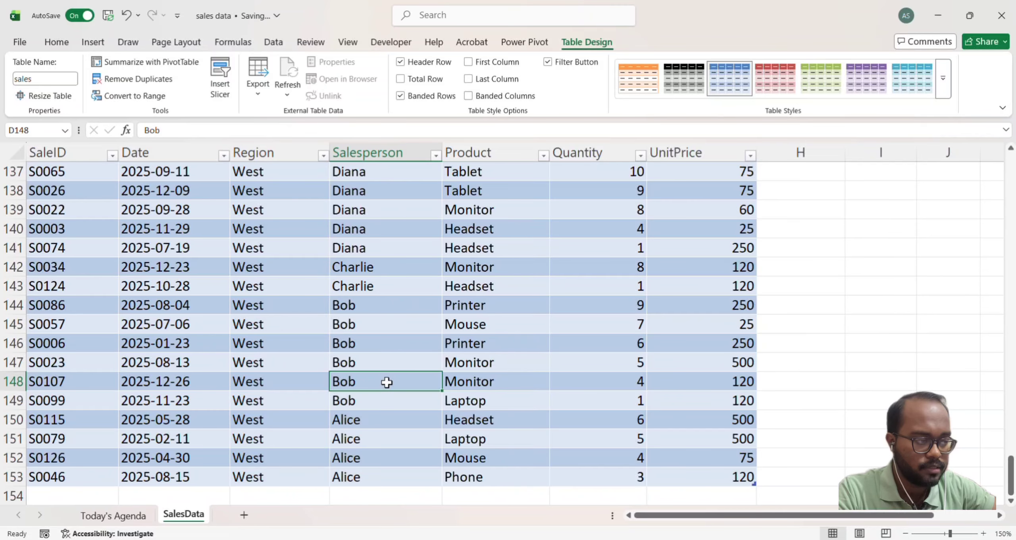
pyautogui.hotkey('ctrl', 'shift', 'Up')
pyautogui.click(390, 191)
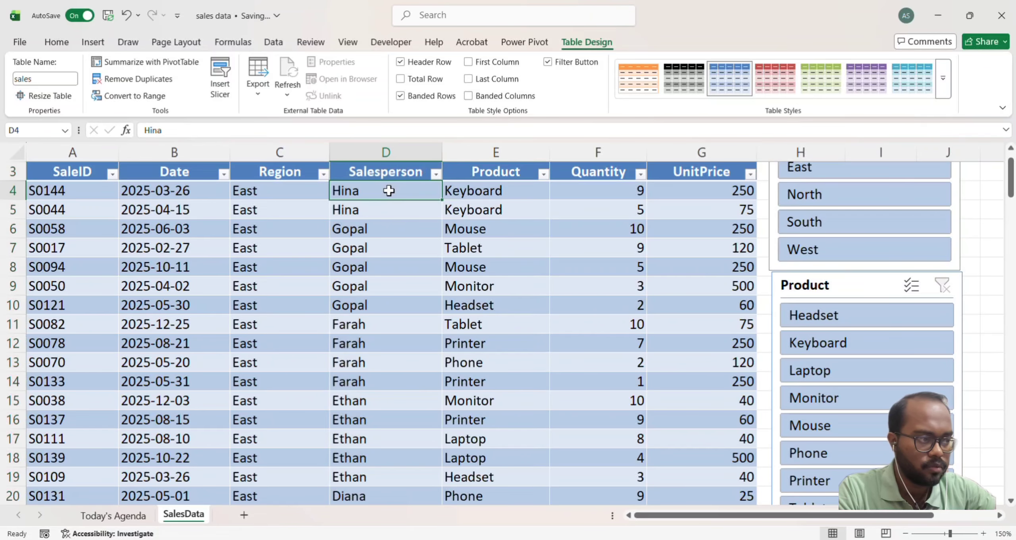
# Add a new worksheet and list the distinct salespeople from A1 with =UNIQUE(Salesperson), referencing the Salesperson data on SalesData
pyautogui.click(243, 516)
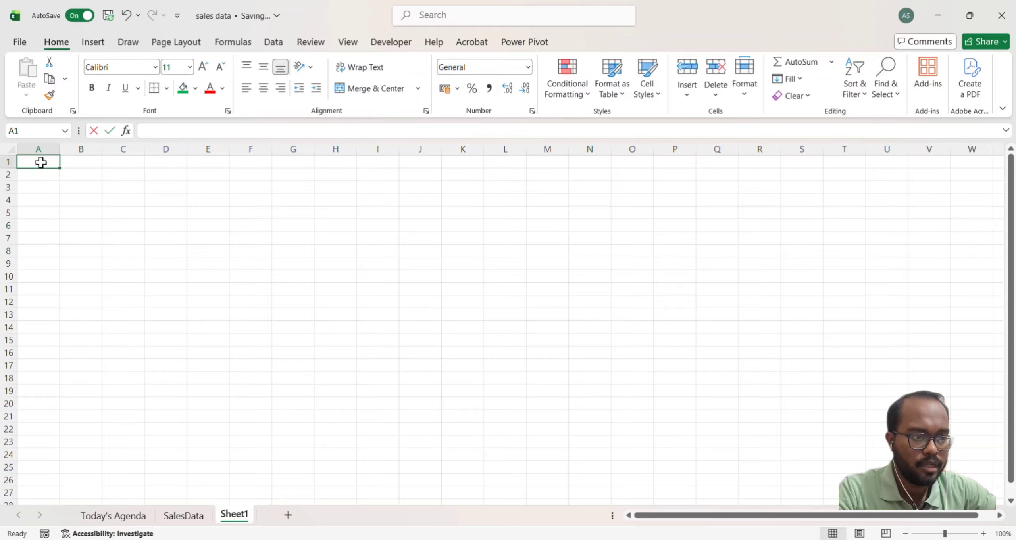
pyautogui.write('=')
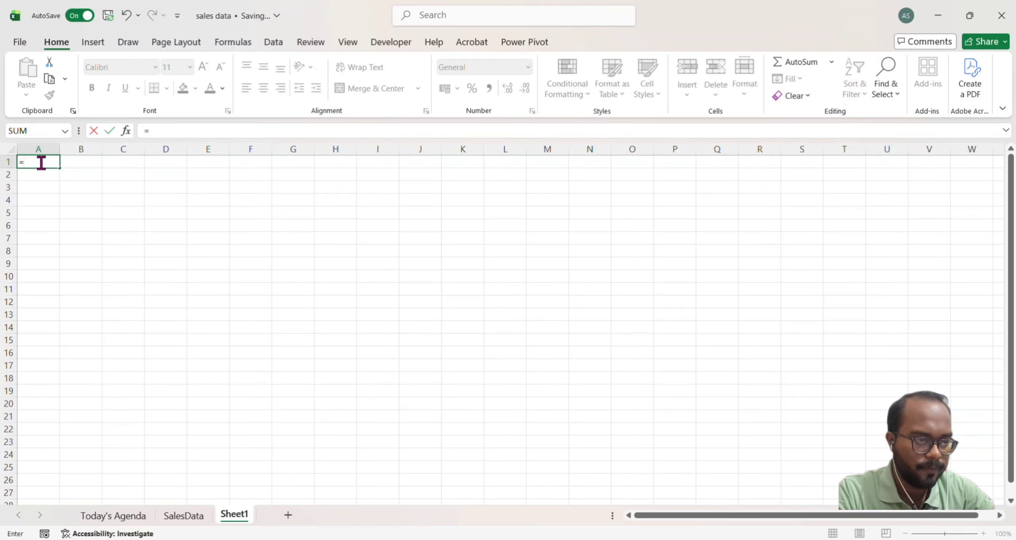
pyautogui.write('UNI')
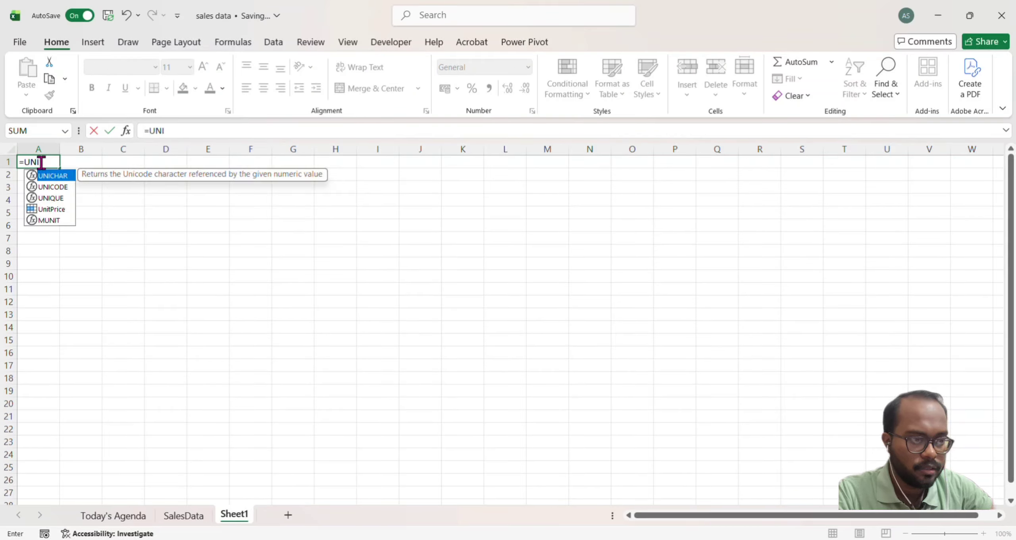
pyautogui.press('Down')
pyautogui.press('Down')
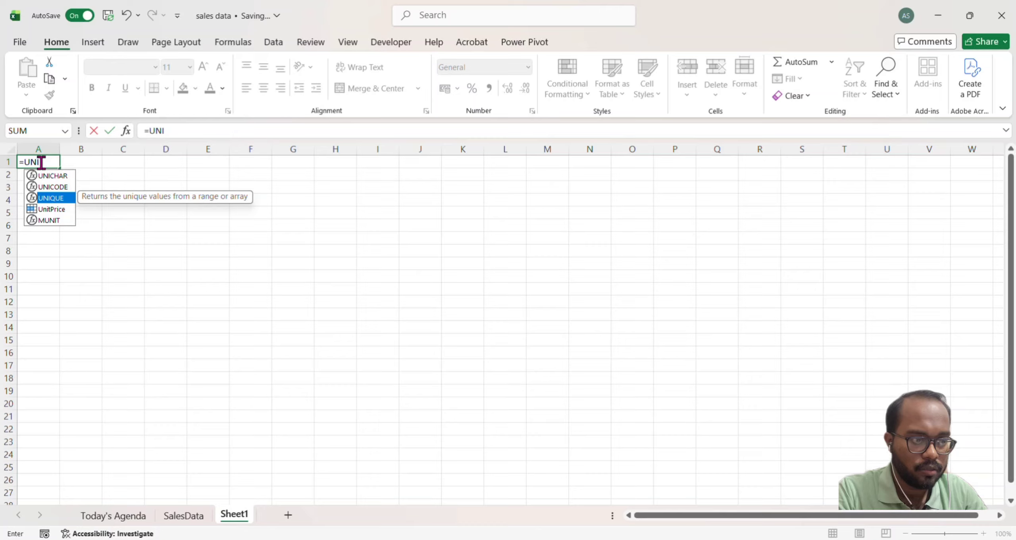
pyautogui.press('Tab')
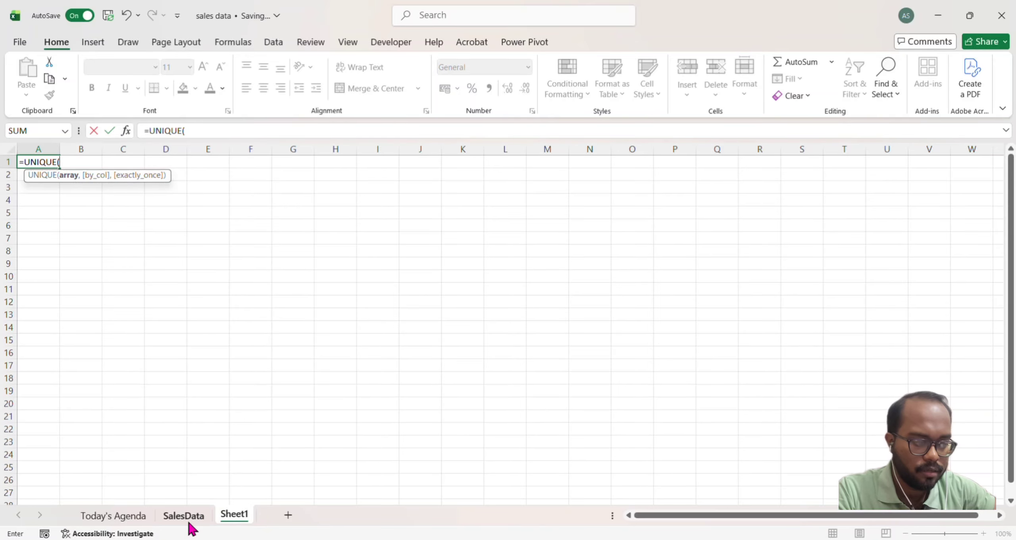
pyautogui.click(189, 522)
pyautogui.click(357, 194)
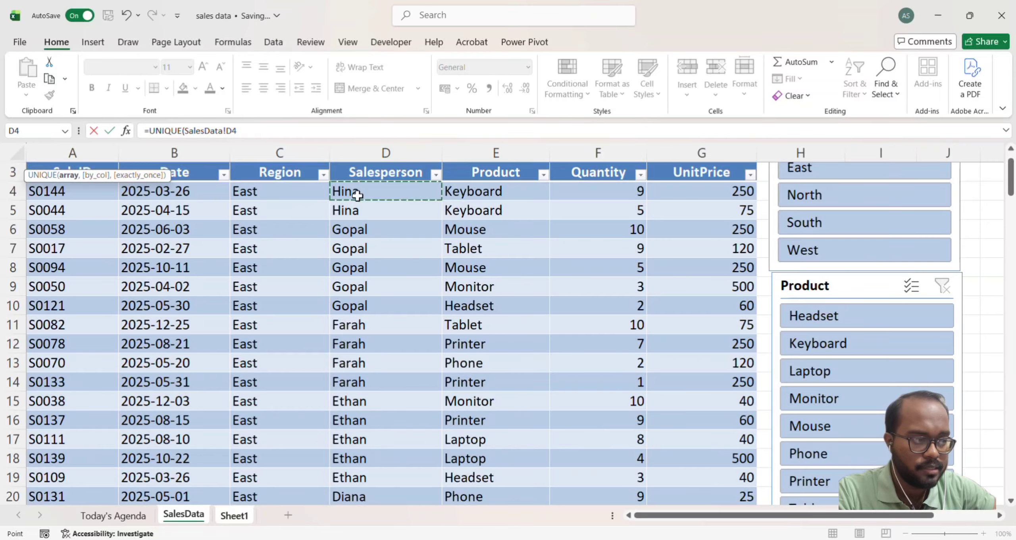
pyautogui.hotkey('ctrl', 'shift', 'Down')
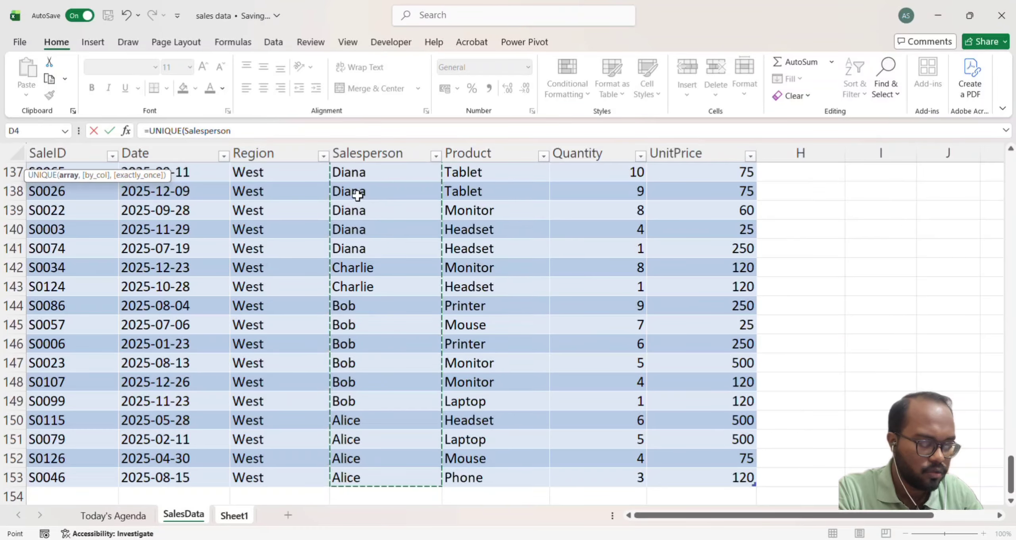
pyautogui.press('Return')
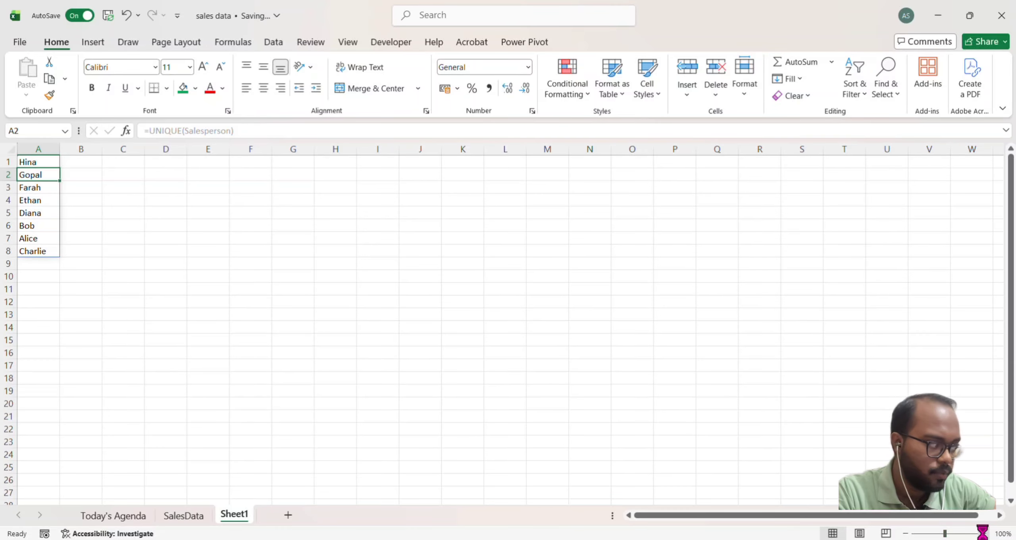
# Set the data validation of cell C1 to allow a List and start choosing its source range
pyautogui.click(982, 534)
pyautogui.click(983, 534)
pyautogui.click(983, 534)
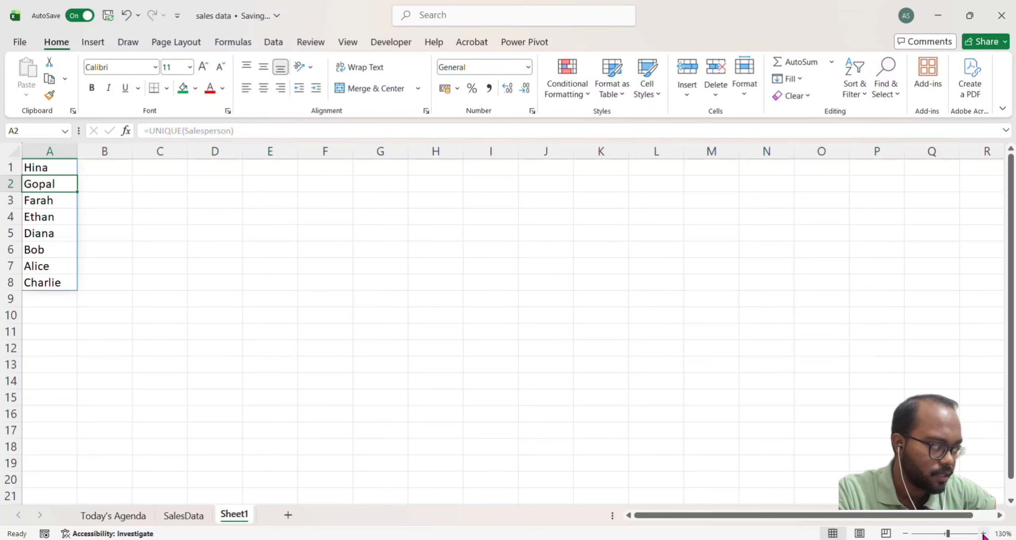
pyautogui.click(983, 534)
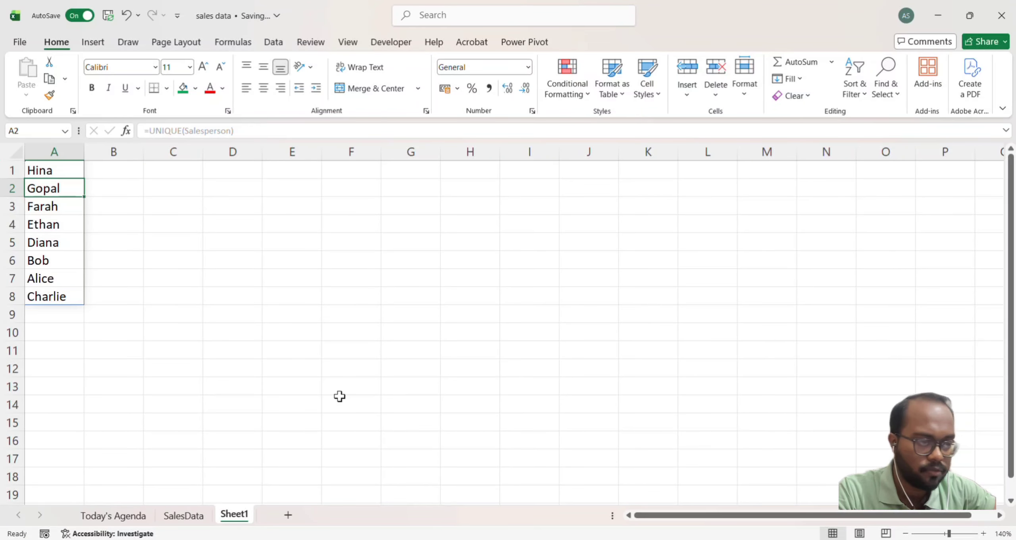
pyautogui.click(983, 534)
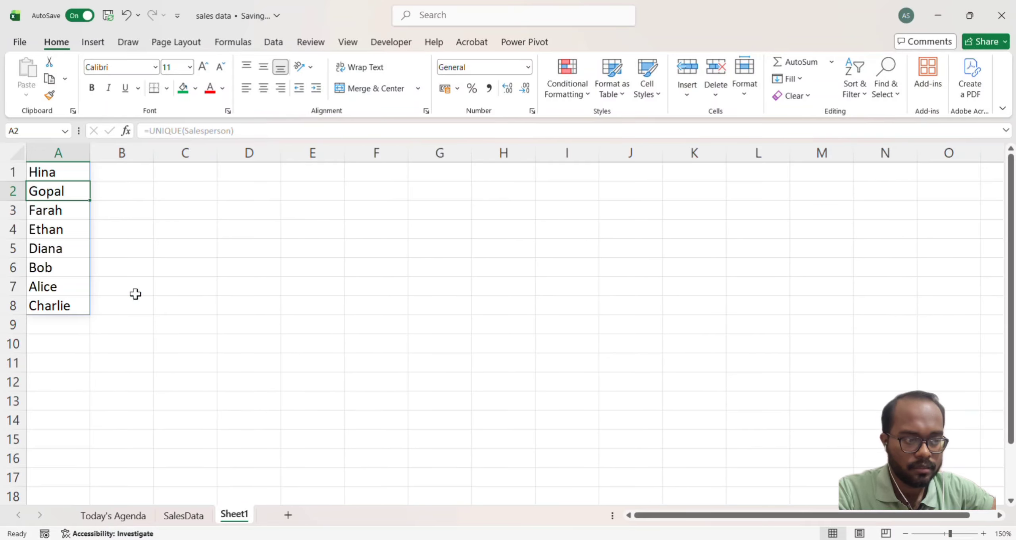
pyautogui.click(190, 170)
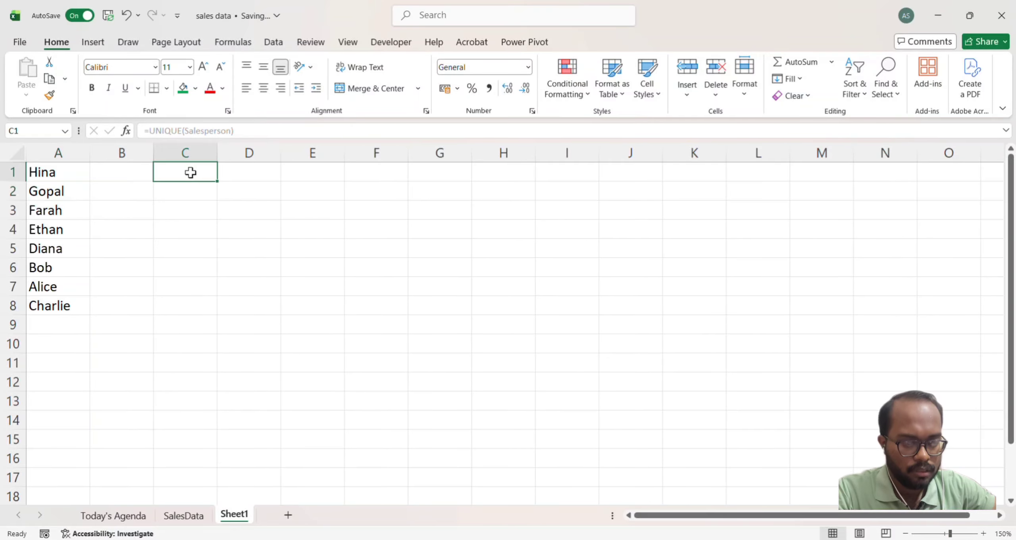
pyautogui.click(97, 45)
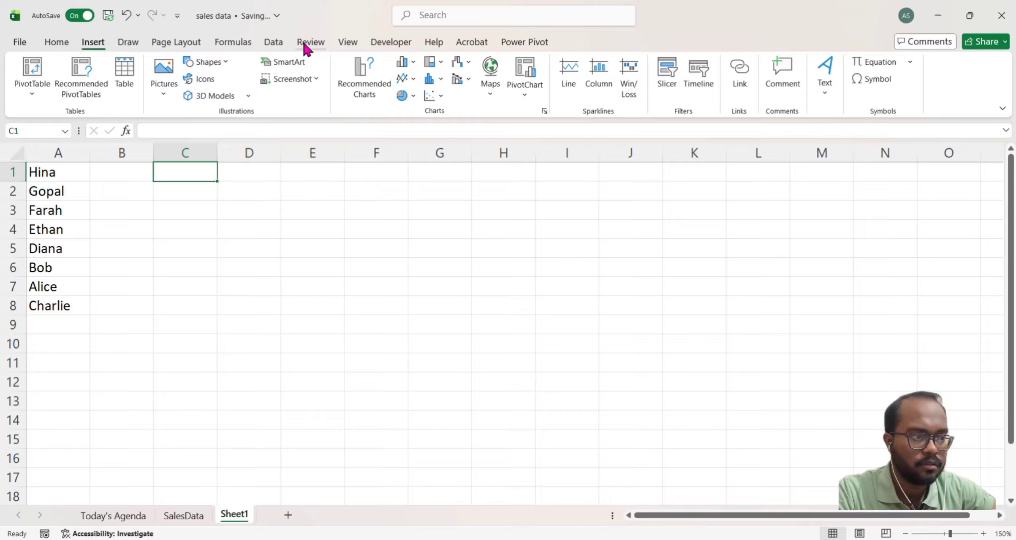
pyautogui.click(273, 41)
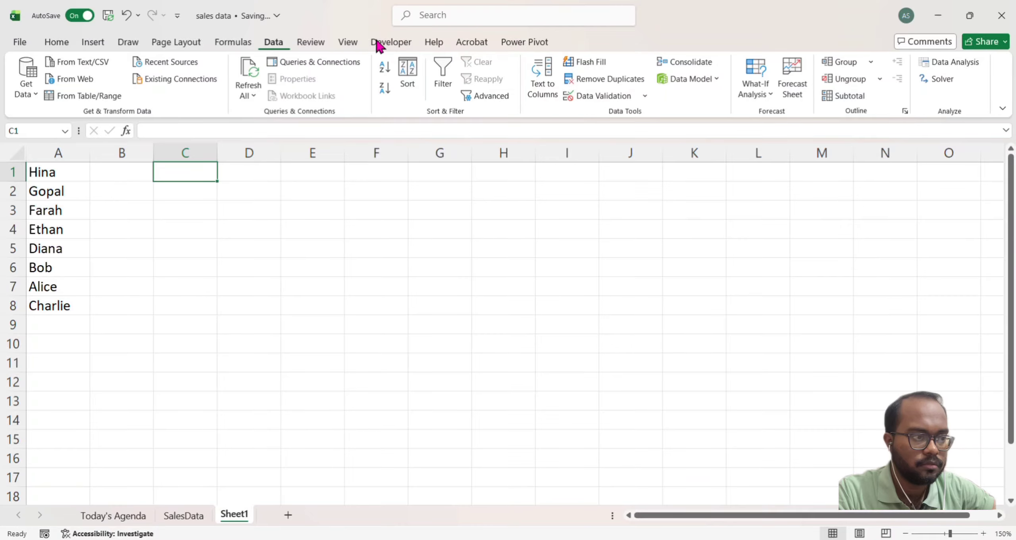
pyautogui.click(644, 95)
pyautogui.click(625, 114)
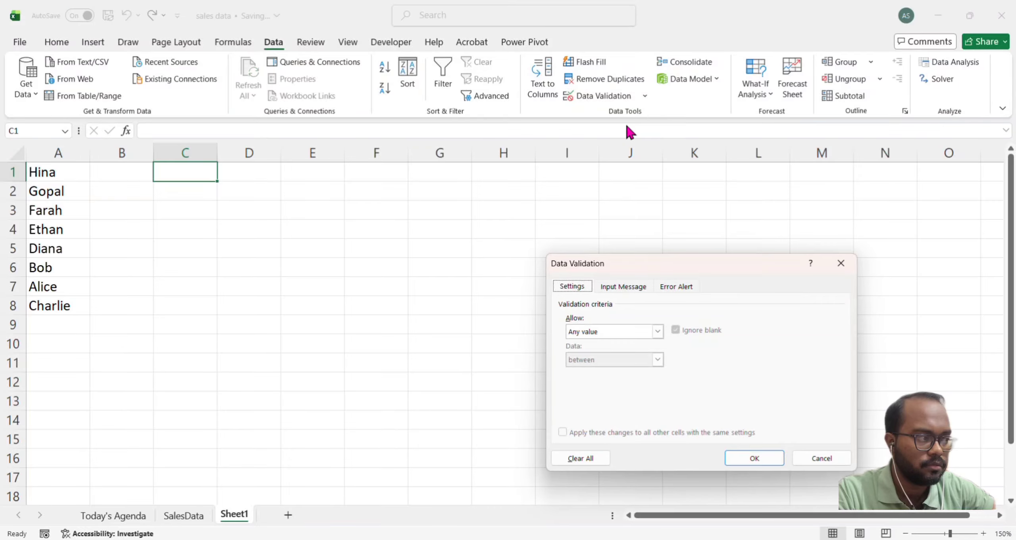
pyautogui.click(658, 333)
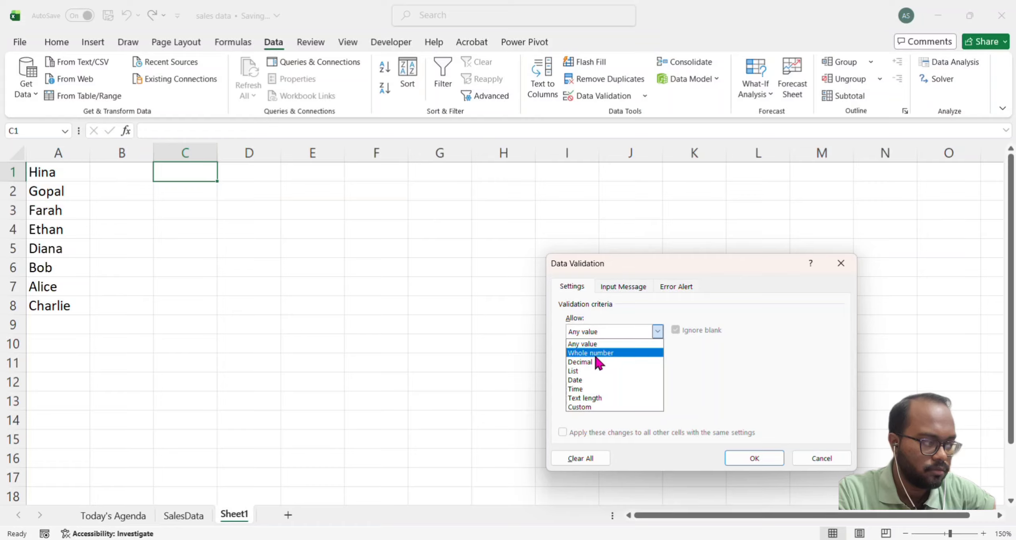
pyautogui.click(595, 371)
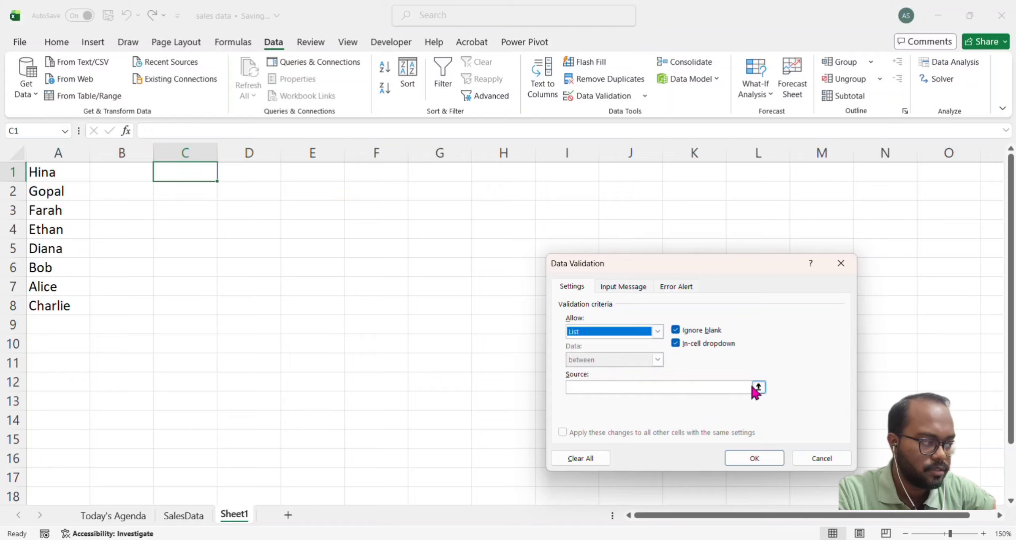
pyautogui.click(758, 388)
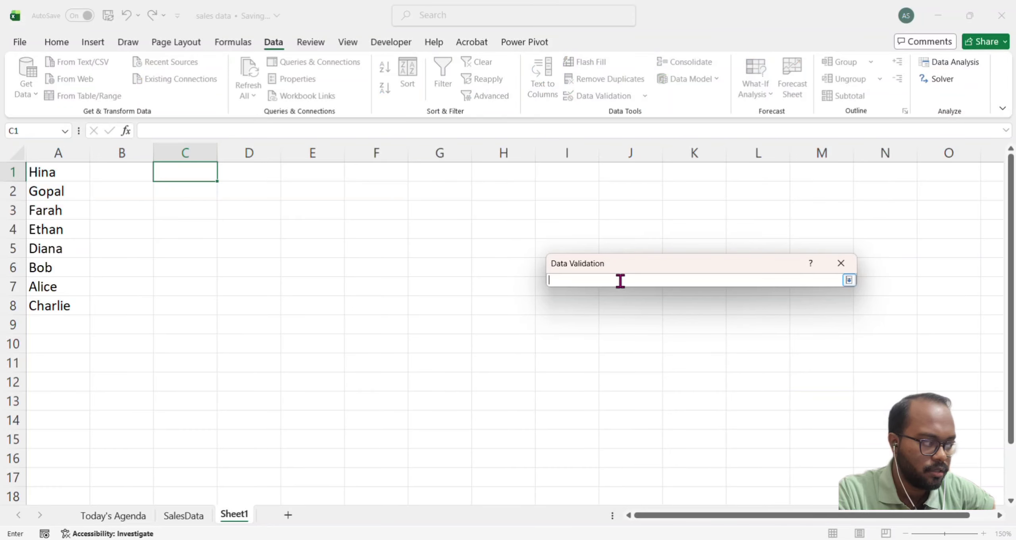